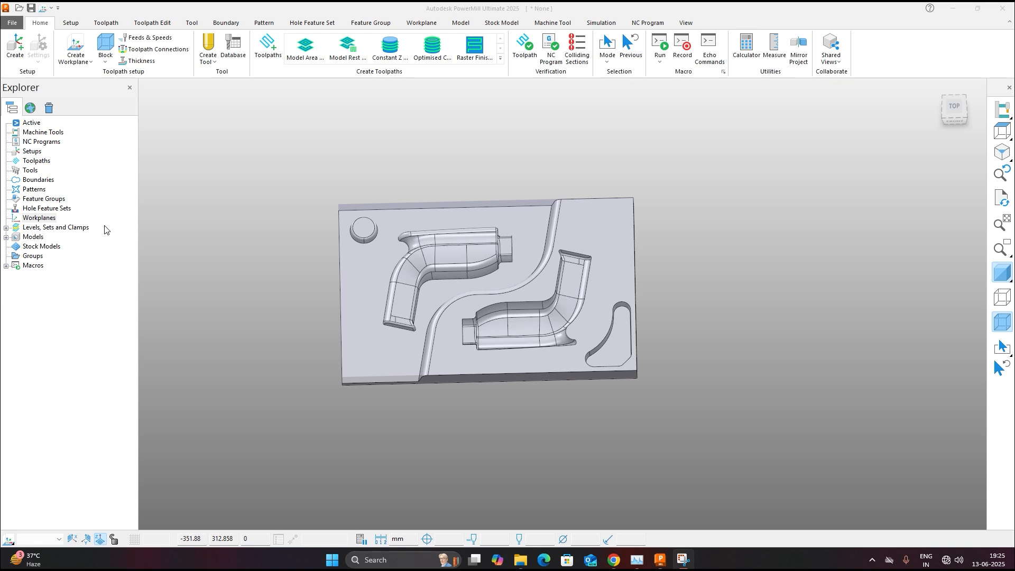
Create a workplane at the top front-left corner of the block using Workplane at Point, and activate it.
right_click(39, 219)
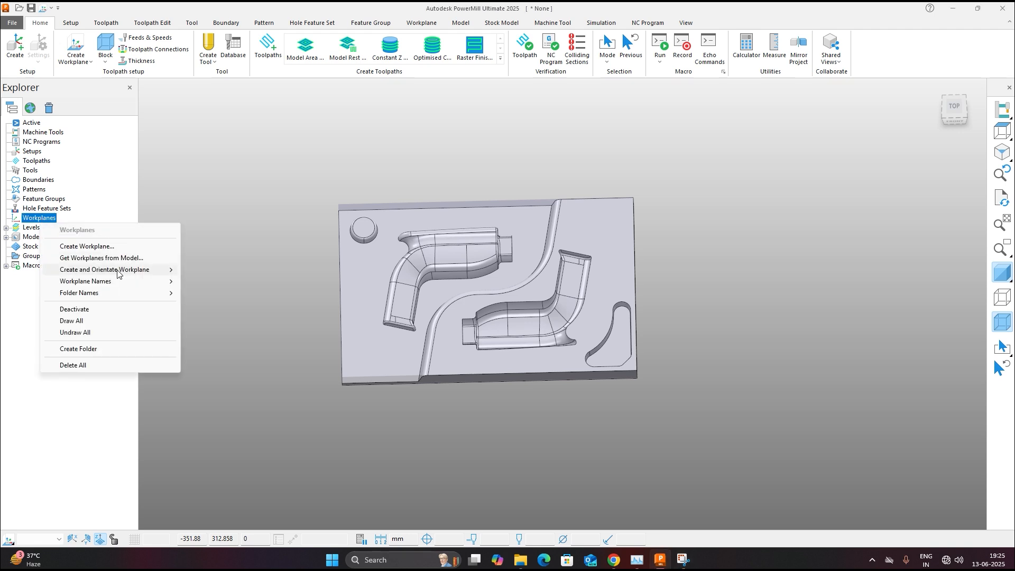
mouse_move(117, 273)
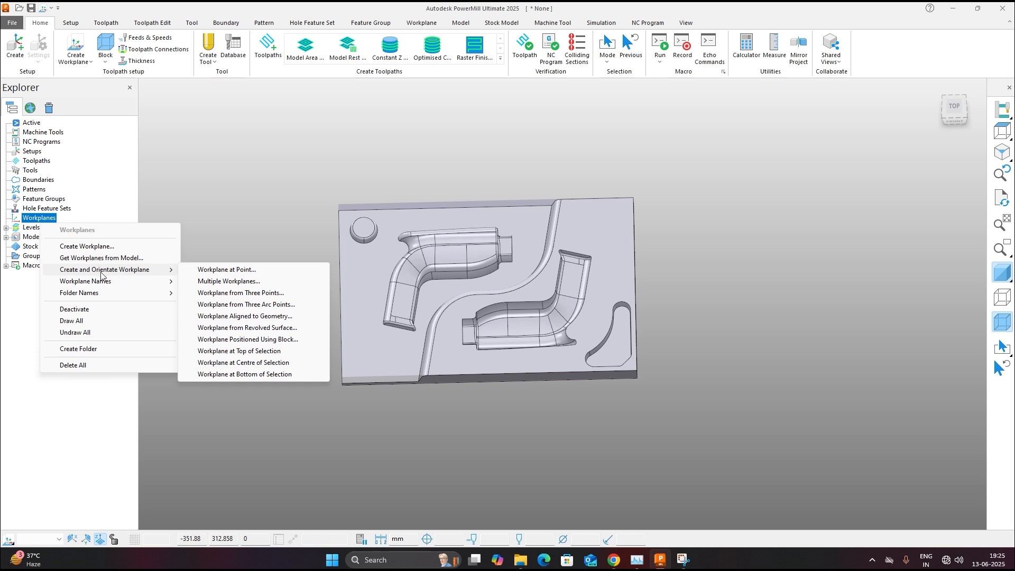
left_click(236, 270)
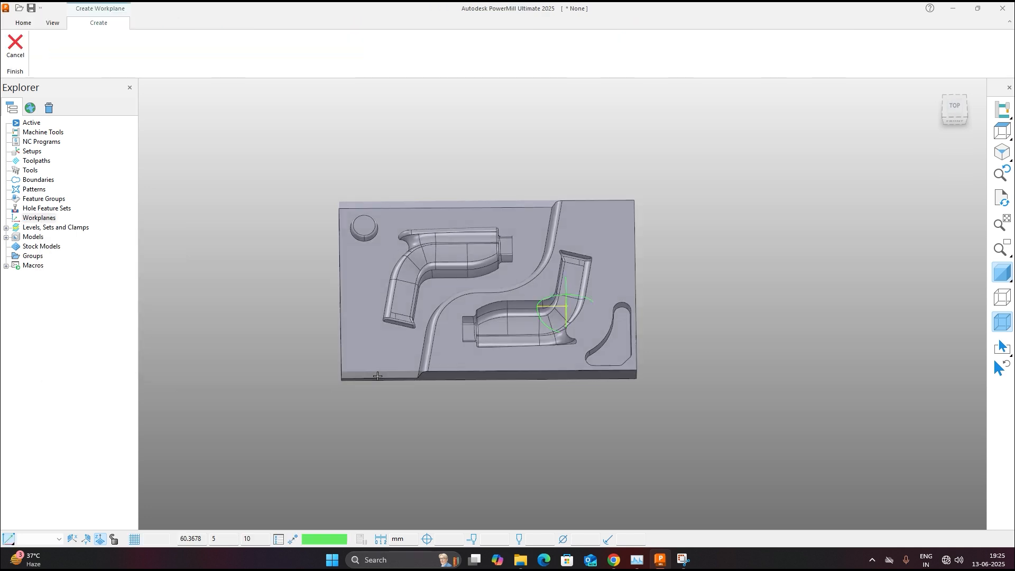
middle_click_drag(556, 306, 573, 296)
left_click(367, 355)
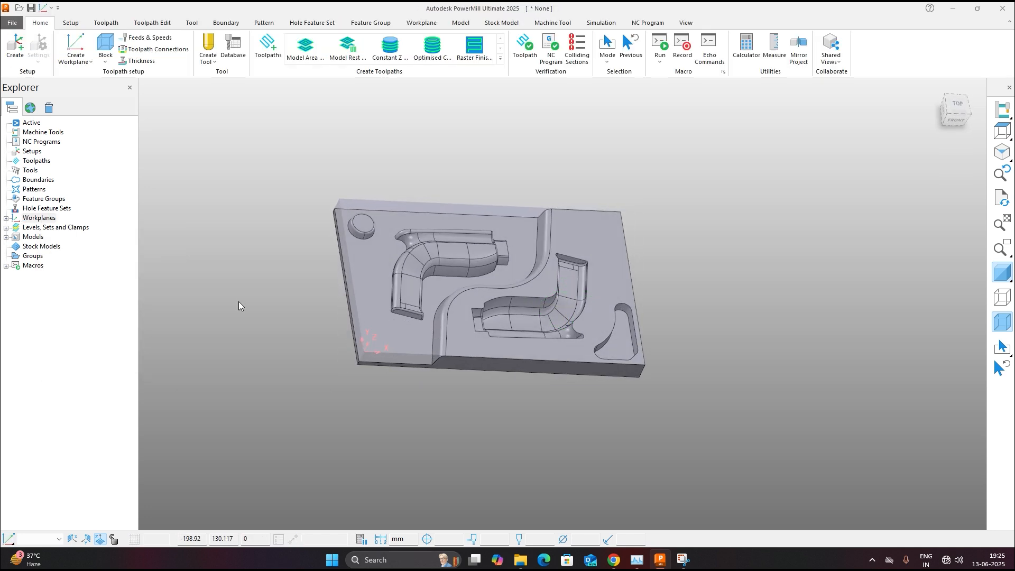
left_click(6, 218)
right_click(51, 228)
left_click(74, 300)
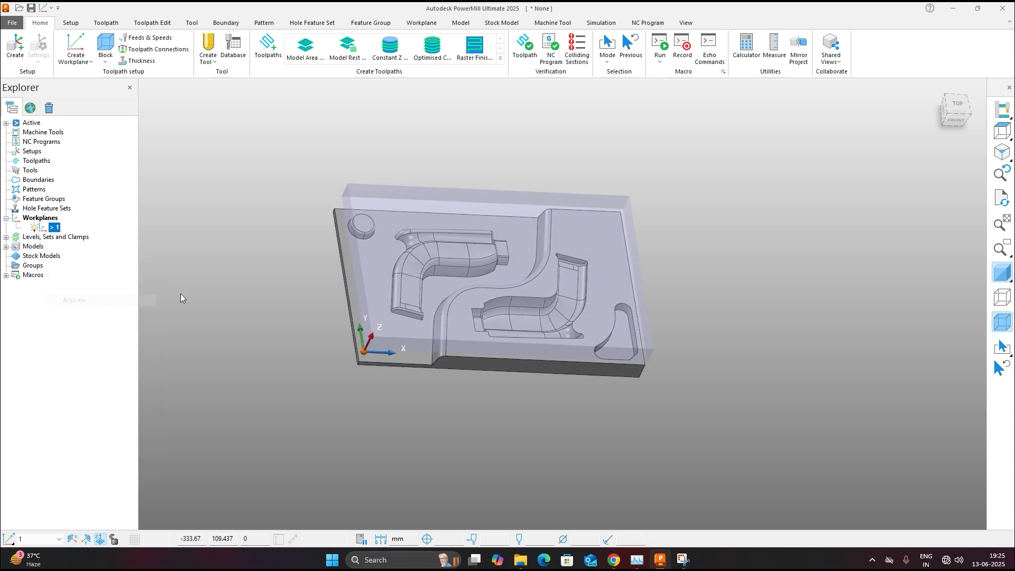
Recalculate the box block around the model relative to the active workplane and accept it.
left_click(105, 45)
left_click(166, 280)
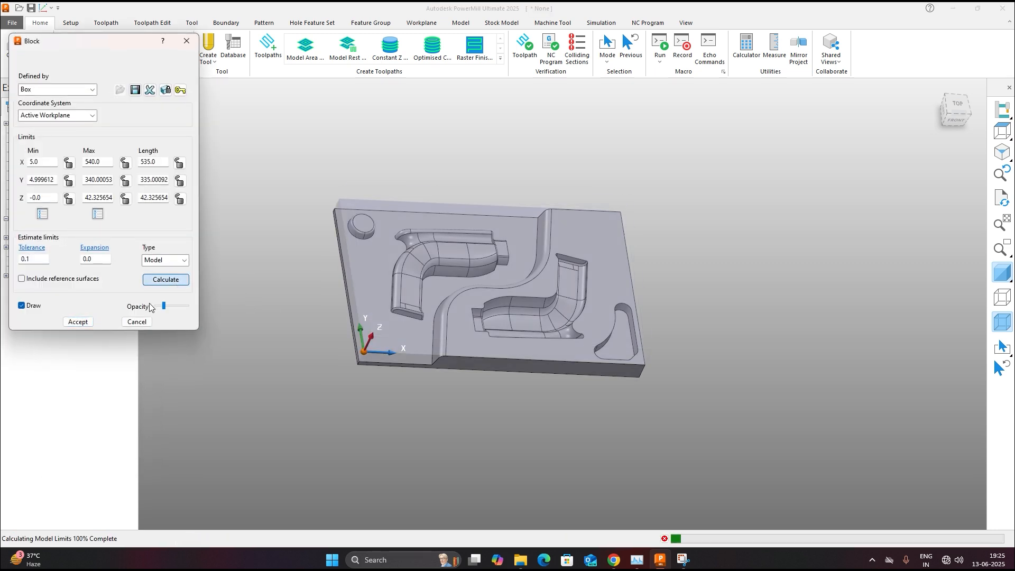
left_click(78, 322)
Create a second workplane at a key point on the upper edge of the lower pipe-shaped cavity, and activate it.
left_click(53, 219)
right_click(52, 219)
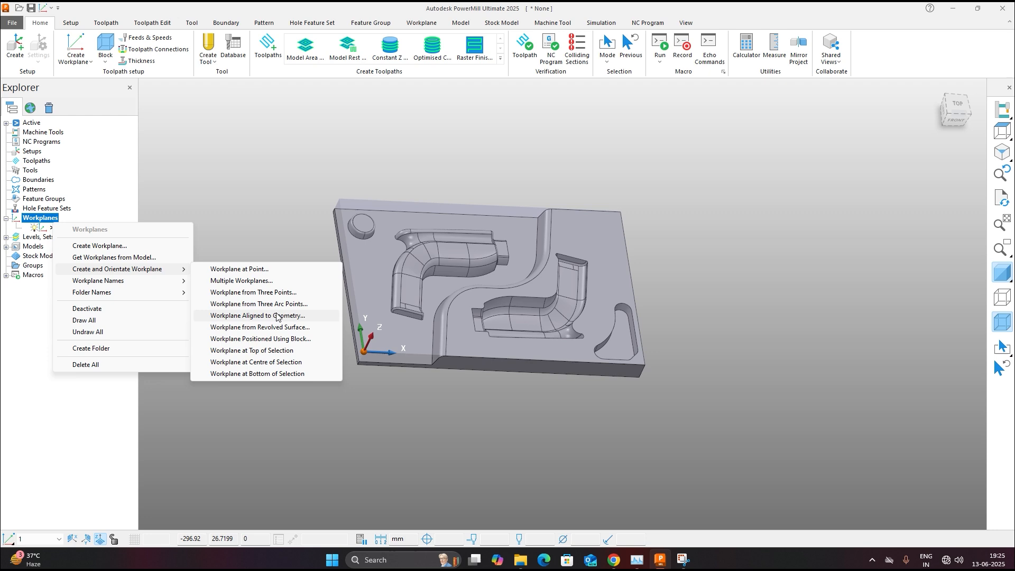
left_click(284, 269)
middle_click_drag(494, 249, 487, 305)
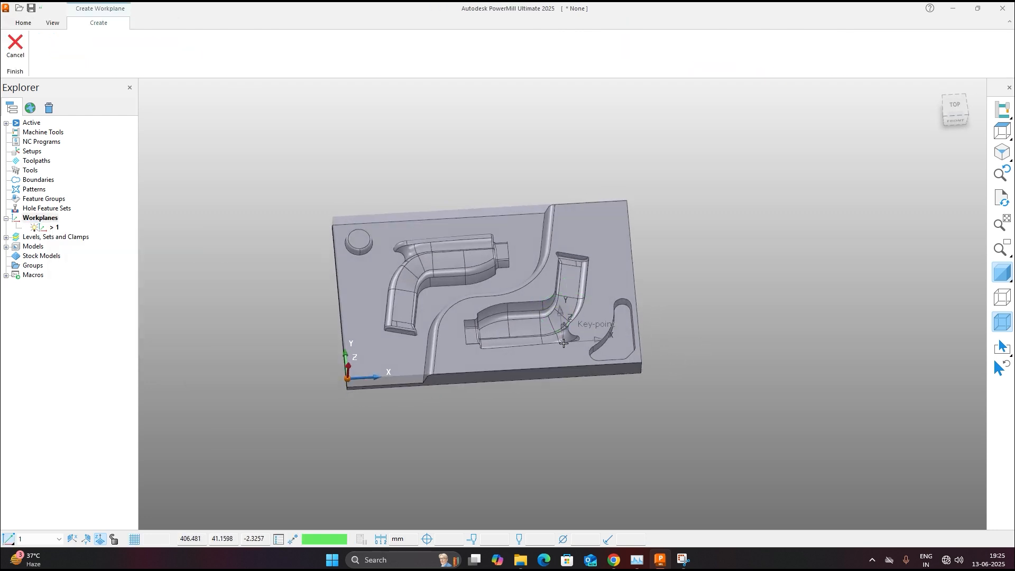
scroll(539, 302, "up", 5)
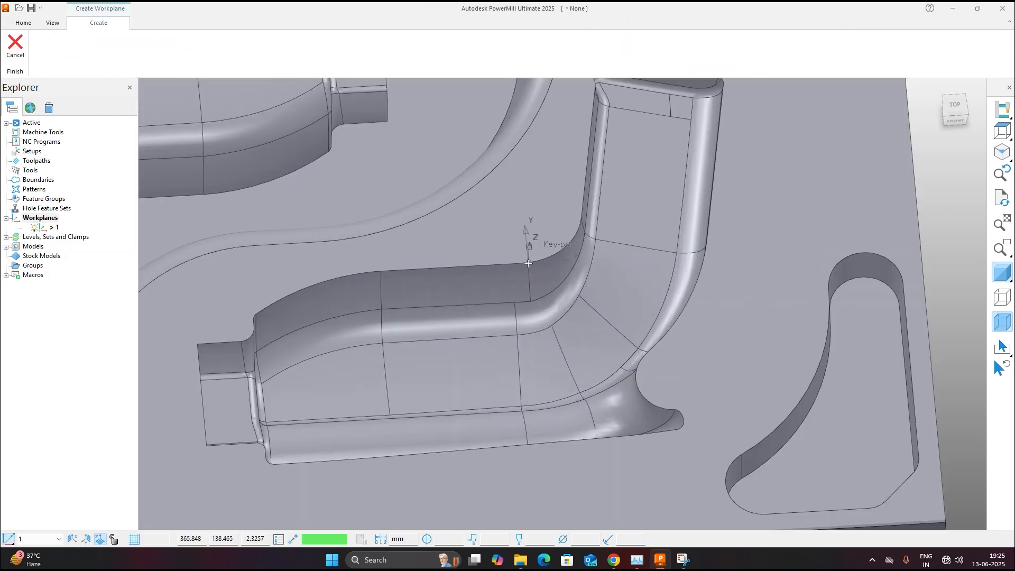
left_click(531, 263)
right_click(44, 237)
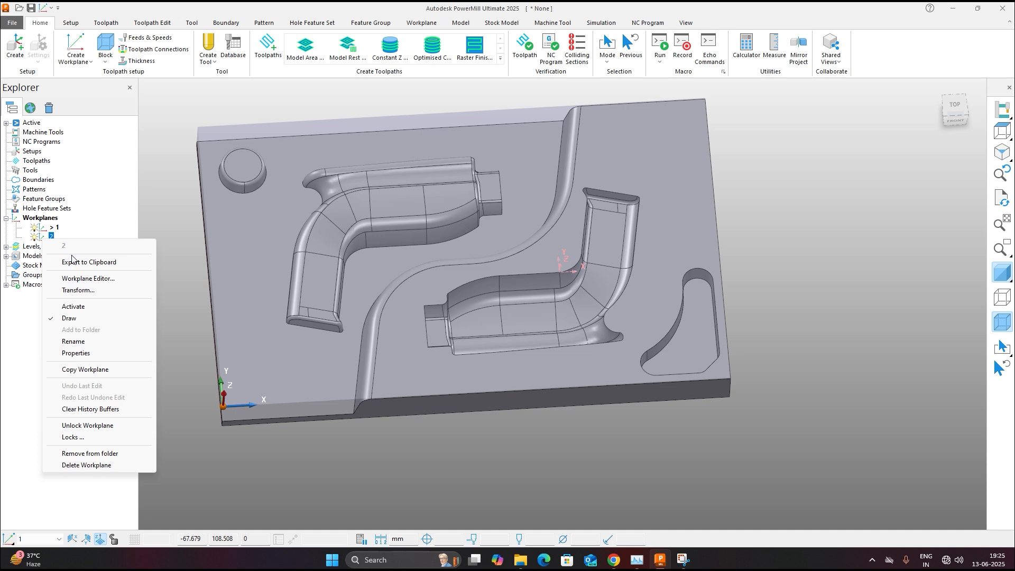
left_click(73, 306)
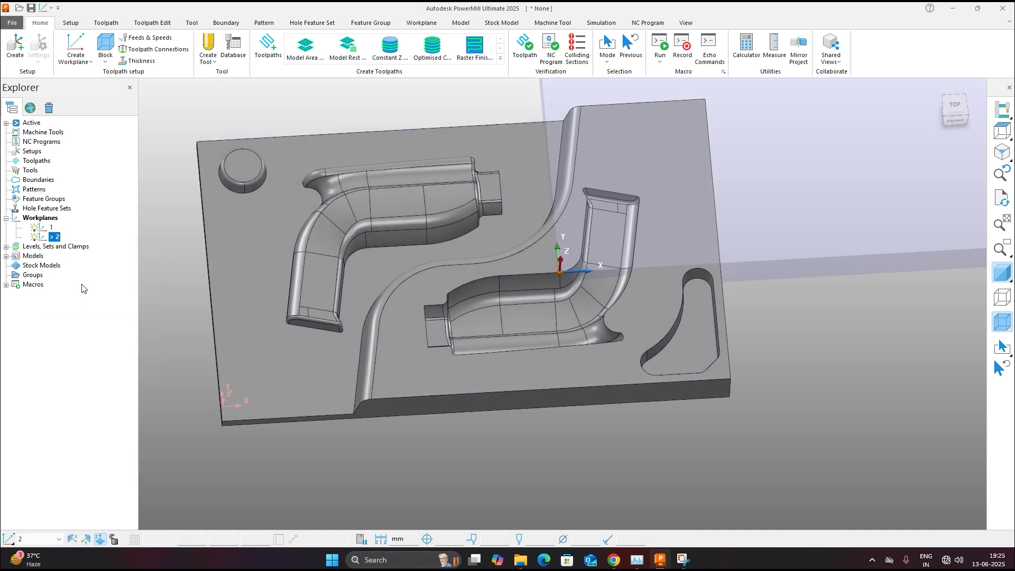
Delete all workplanes and recalculate the block around the model.
right_click(40, 217)
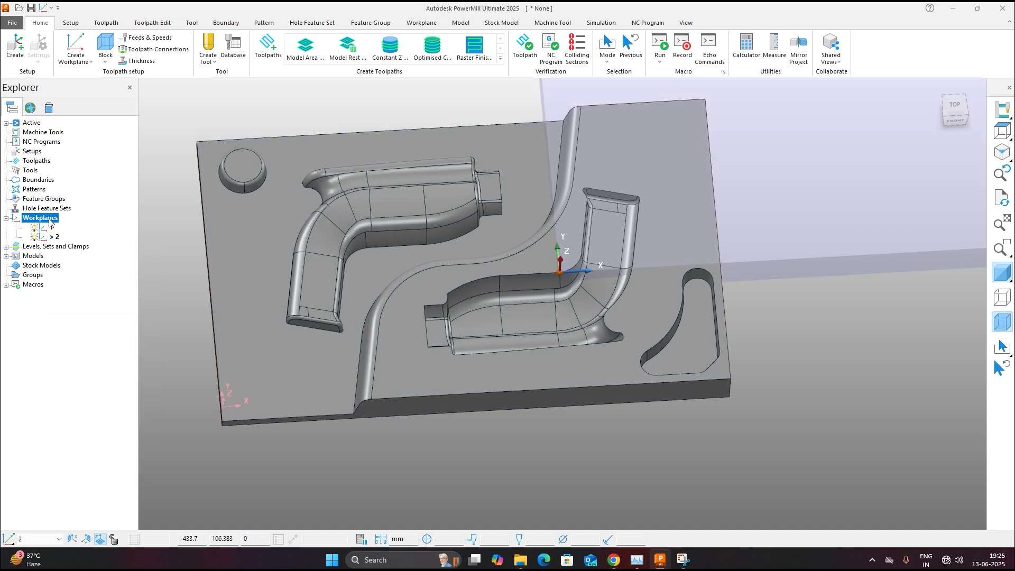
left_click(117, 369)
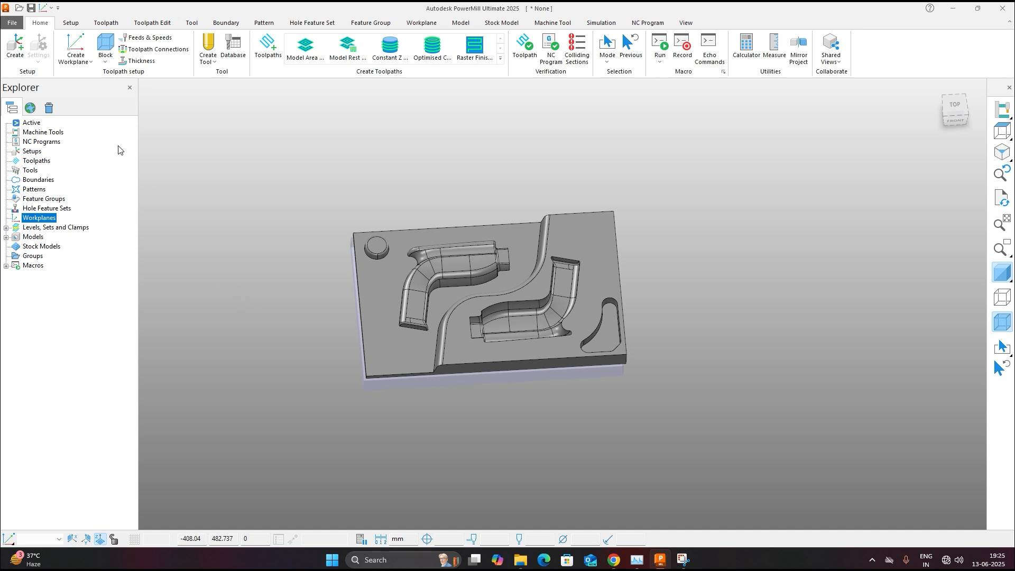
left_click(106, 45)
left_click(166, 279)
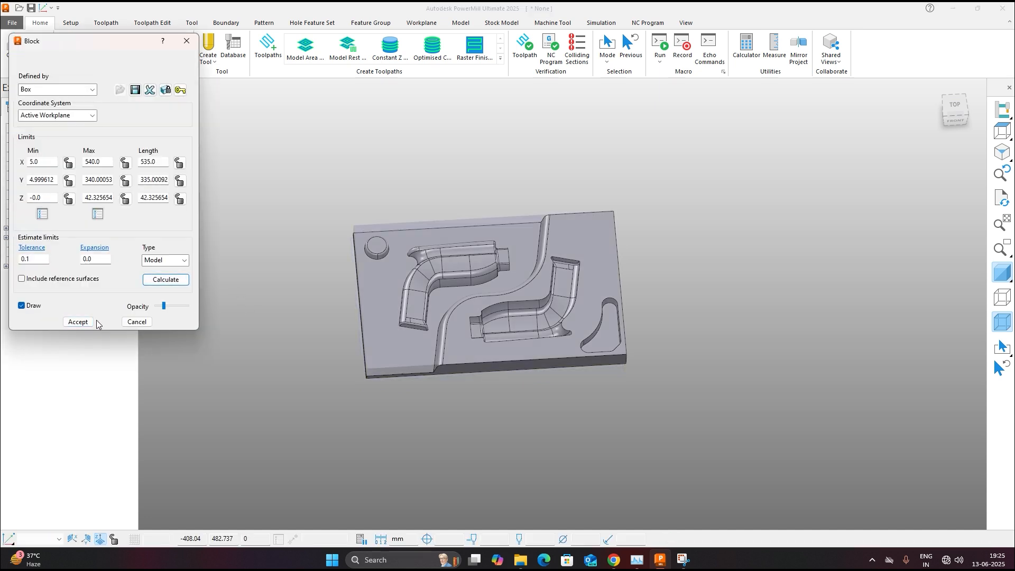
left_click(77, 321)
Use Multiple Workplanes to place a workplane at each of the block's four top corners.
right_click(42, 218)
mouse_move(158, 270)
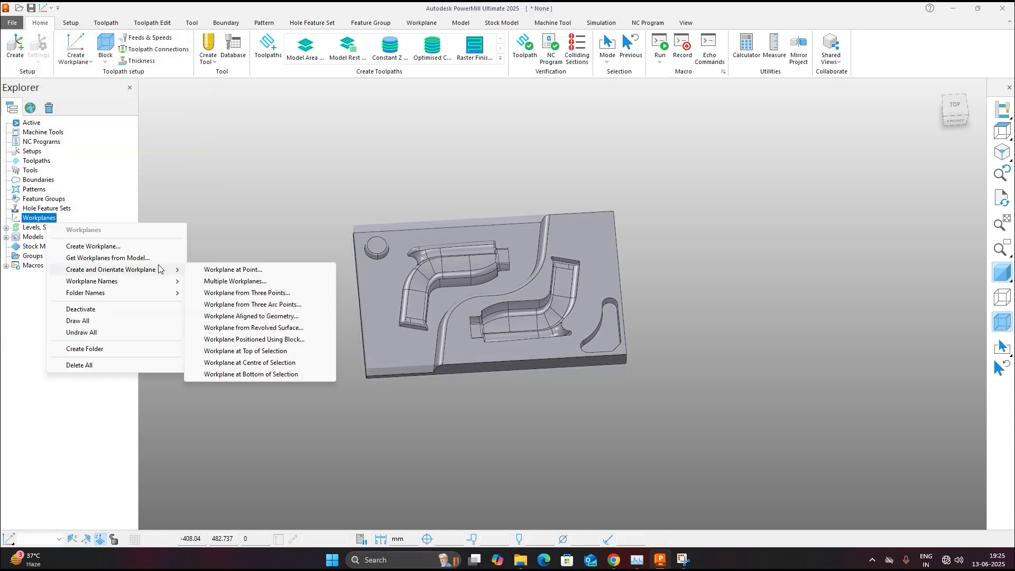
left_click(238, 282)
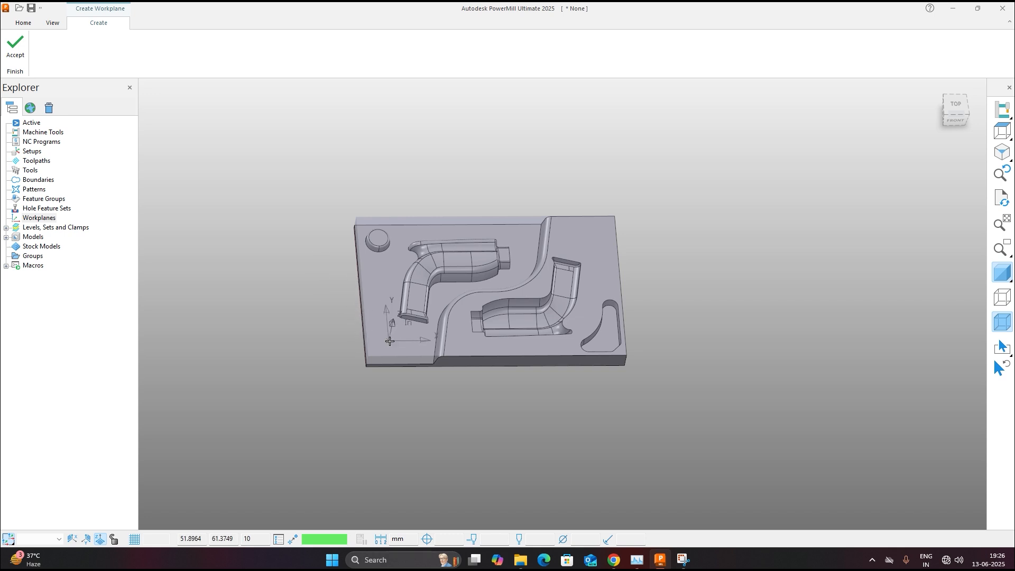
left_click(372, 357)
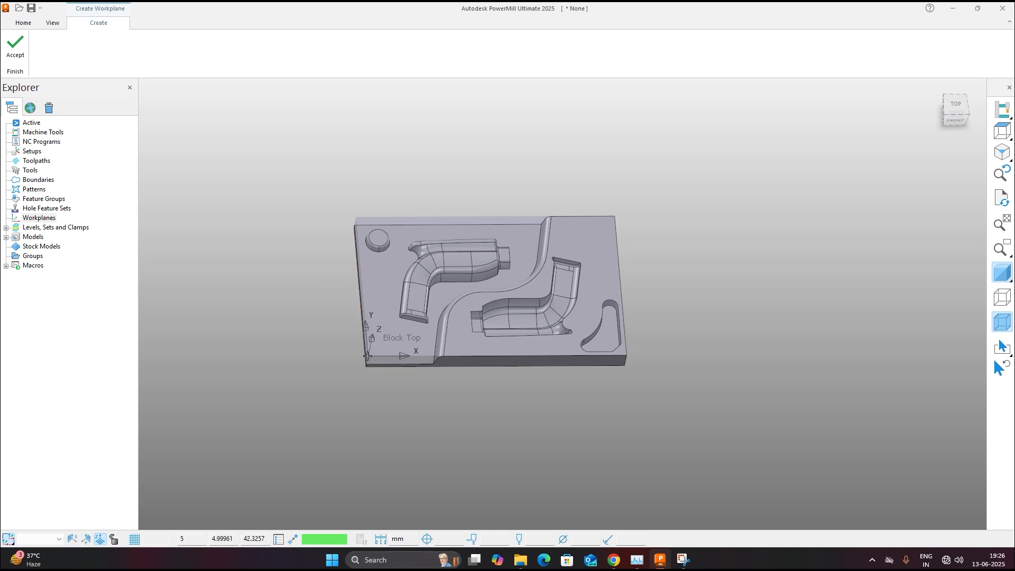
left_click(627, 355)
left_click(615, 216)
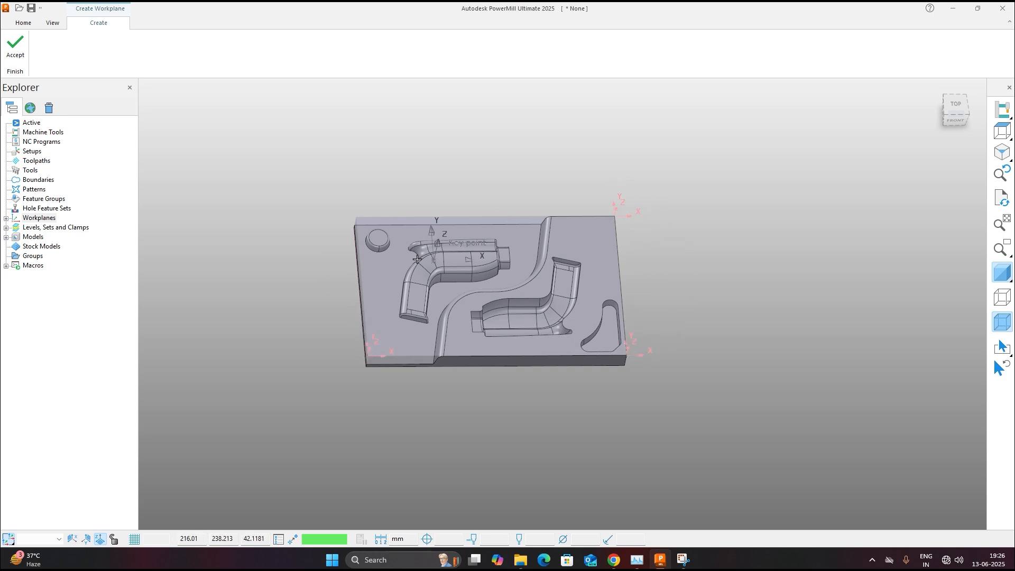
left_click(358, 219)
Place additional workplanes at the curved corner pocket, the pipe cavity edge, a bottom corner and a side edge, and accept the set.
scroll(518, 270, "up", 2)
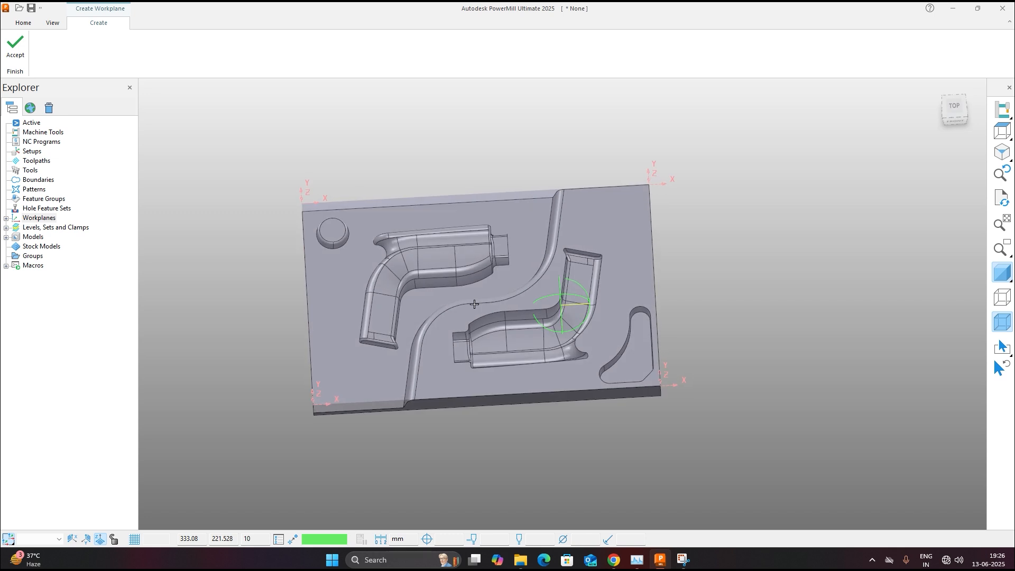
scroll(551, 298, "up", 3)
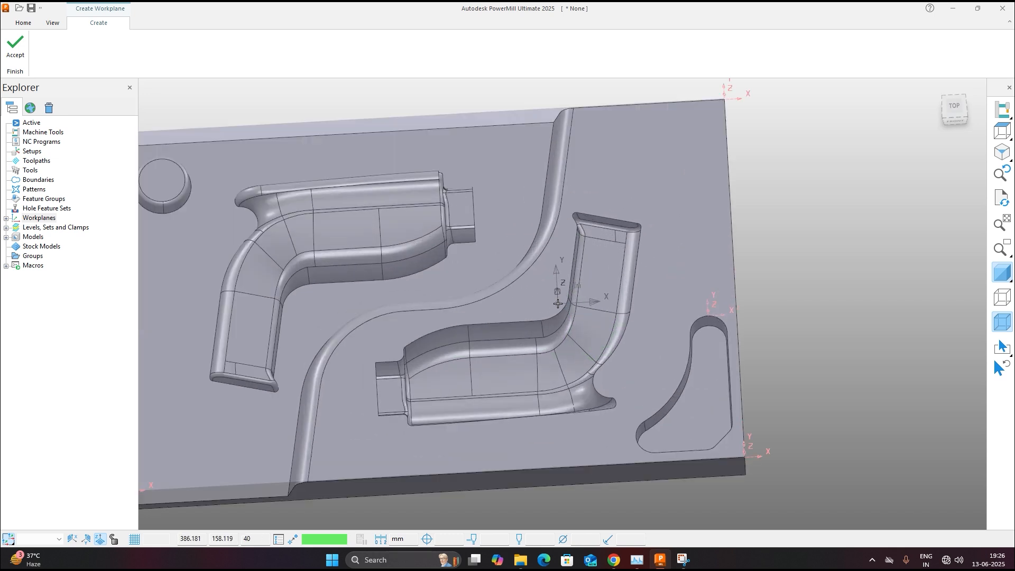
scroll(397, 306, "down", 5)
middle_click_drag(397, 306, 482, 339)
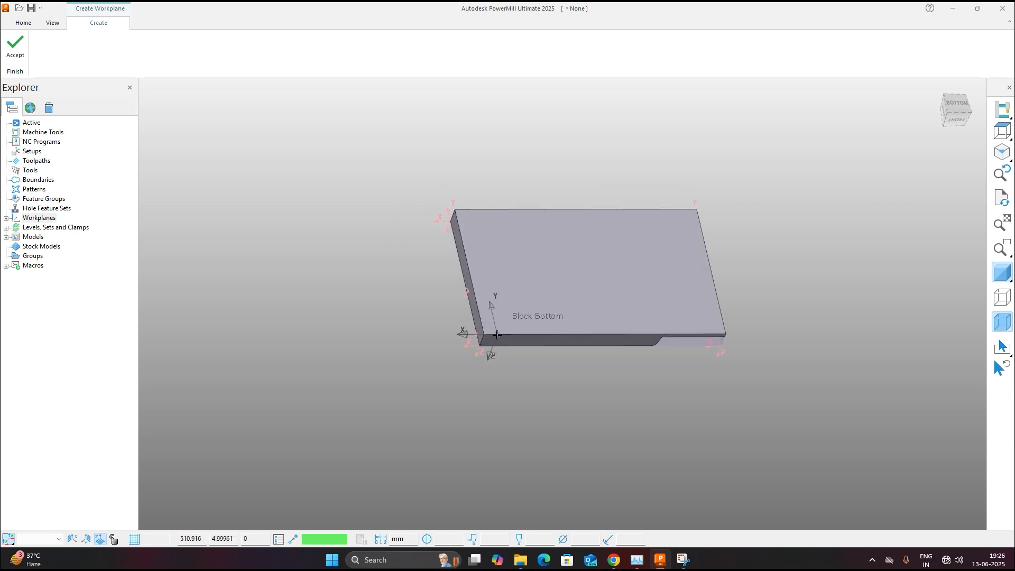
scroll(496, 343, "down", 1)
scroll(640, 302, "up", 2)
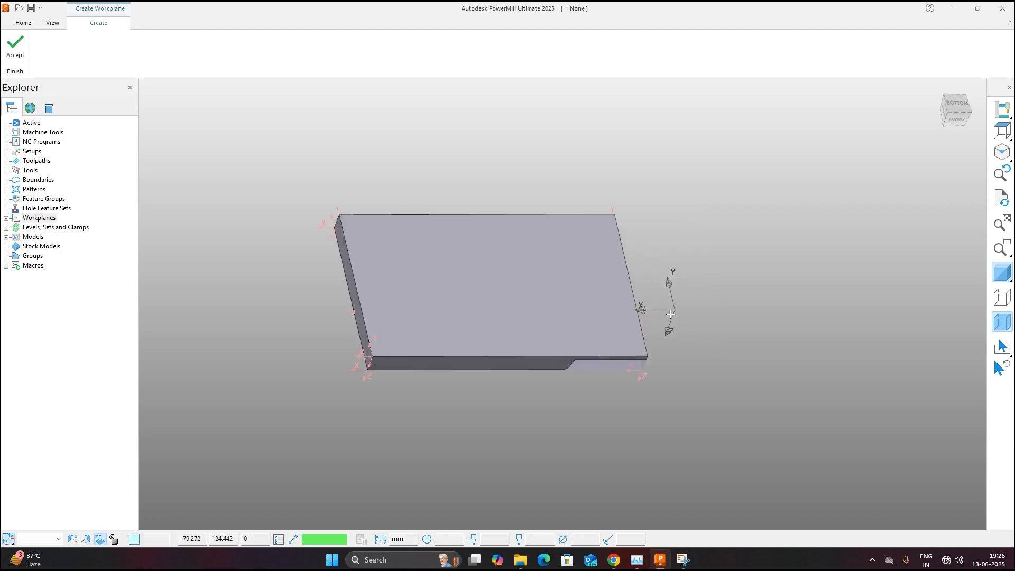
middle_click_drag(634, 293, 502, 391)
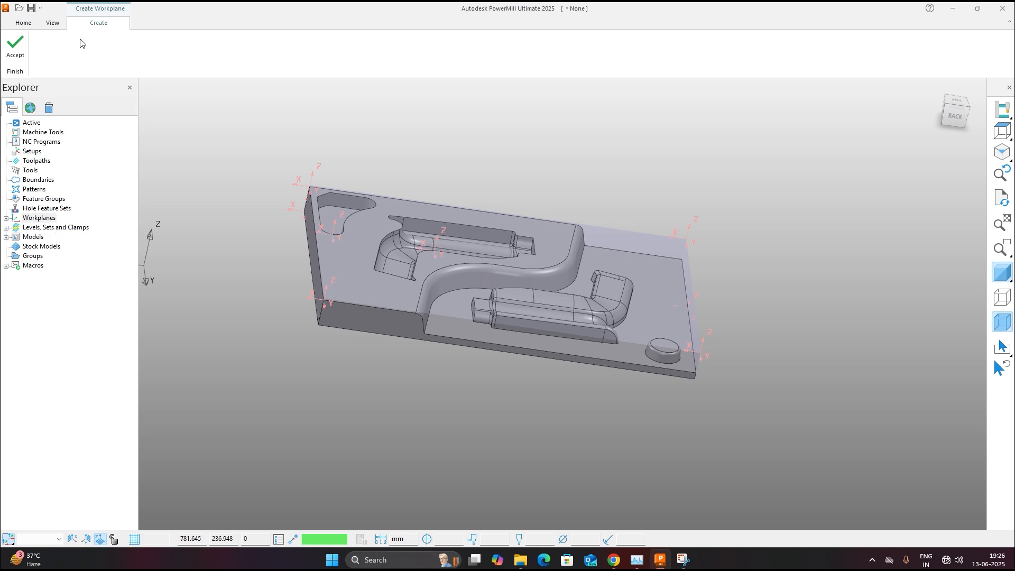
left_click(15, 44)
List the created workplanes and activate workplane 8 on the plate's side edge.
double_click(39, 218)
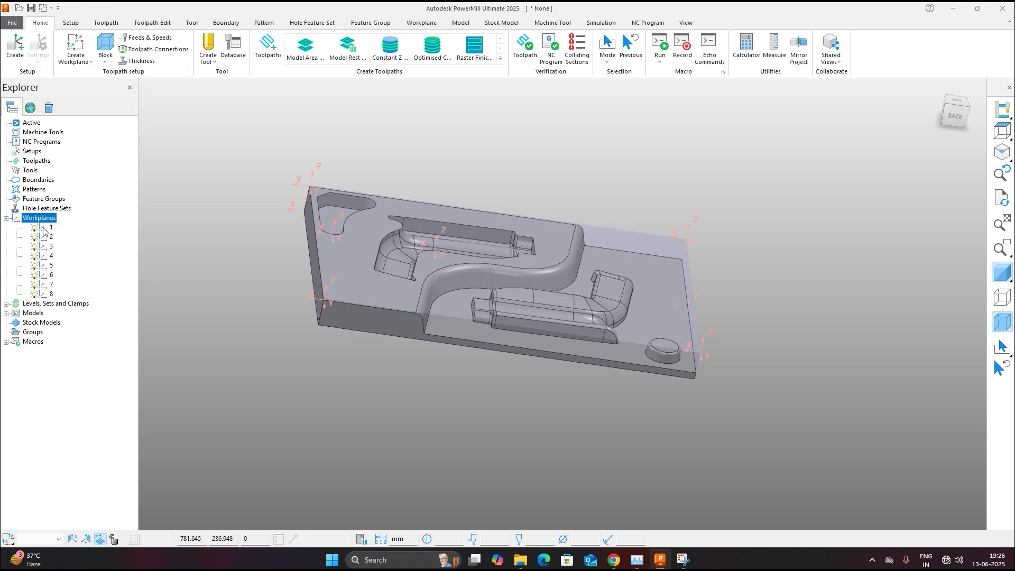
right_click(48, 296)
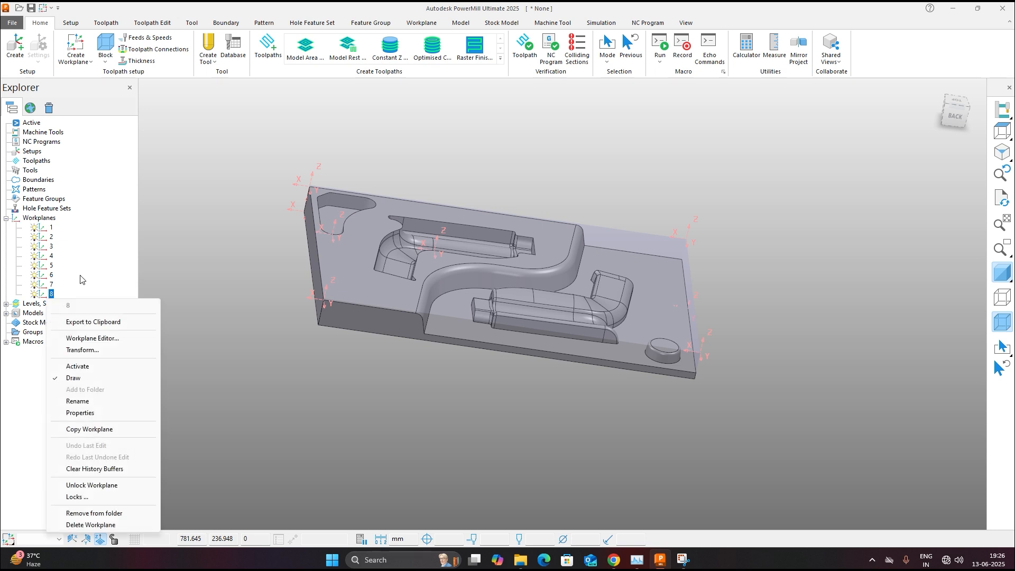
left_click(97, 366)
middle_click_drag(538, 348, 143, 270)
Edit workplane 8 by swapping its axes so that Z points outward from the plate's side face, and accept the edit.
right_click(55, 294)
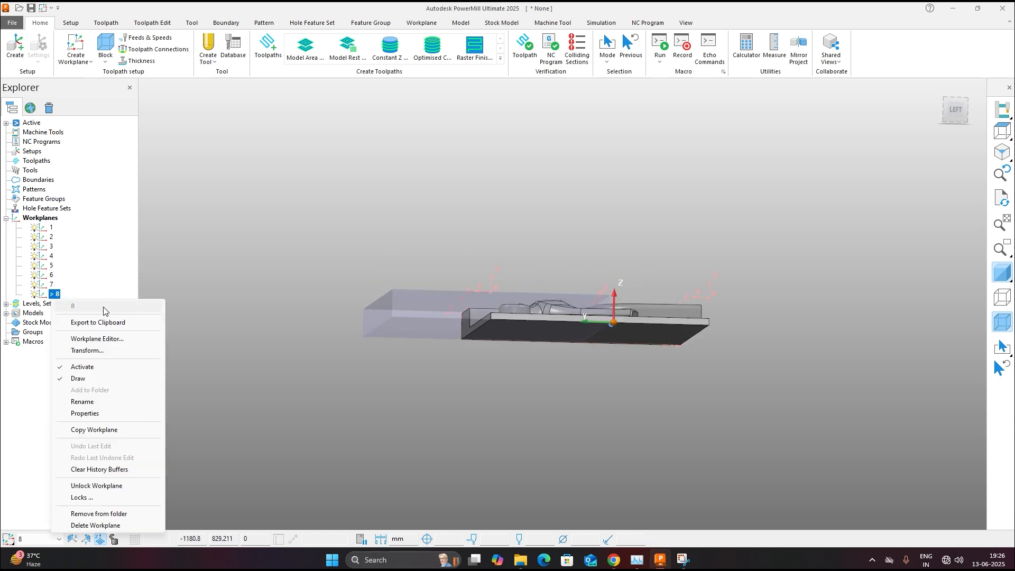
left_click(104, 339)
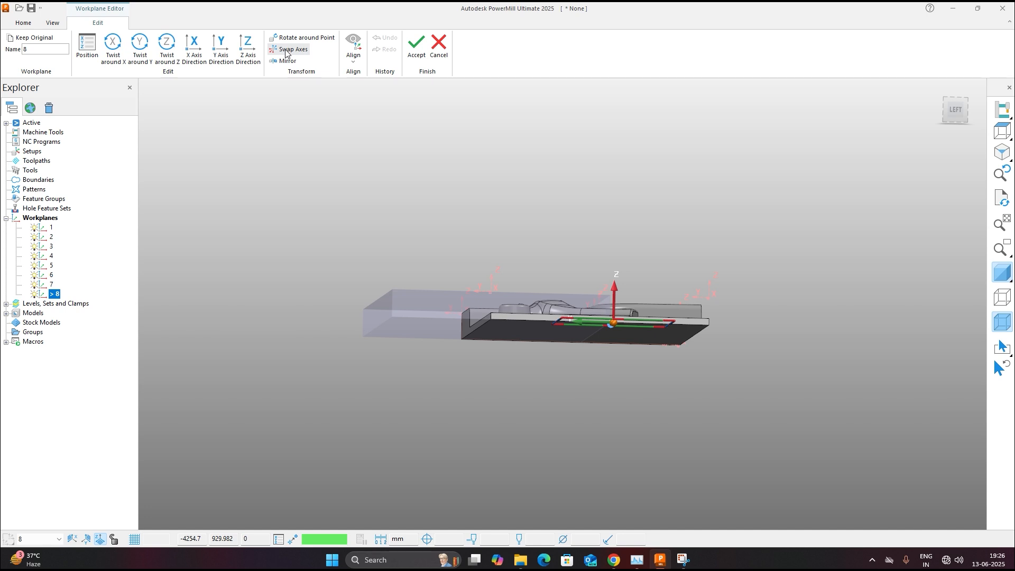
left_click(286, 53)
left_click(301, 133)
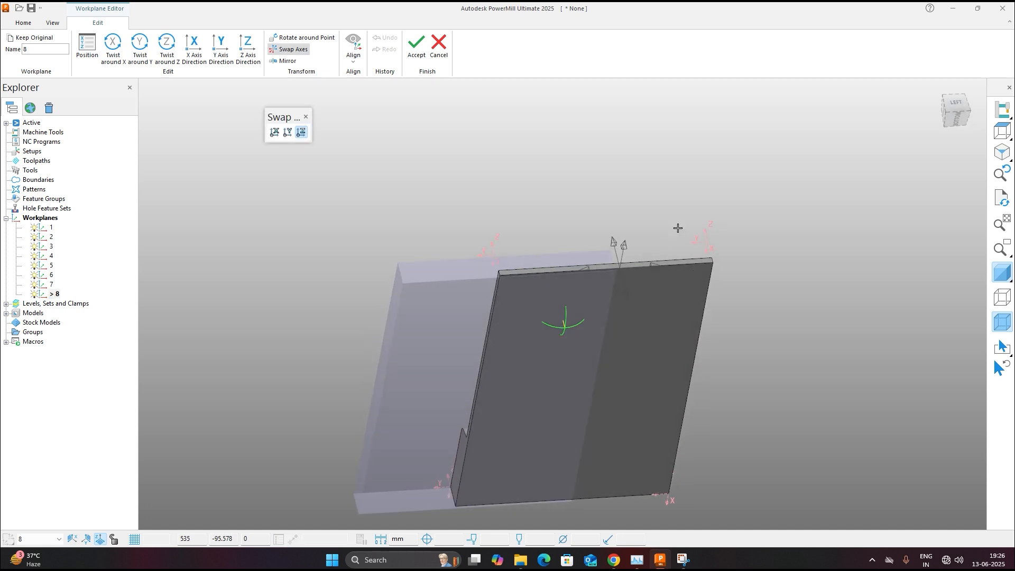
left_click(625, 244)
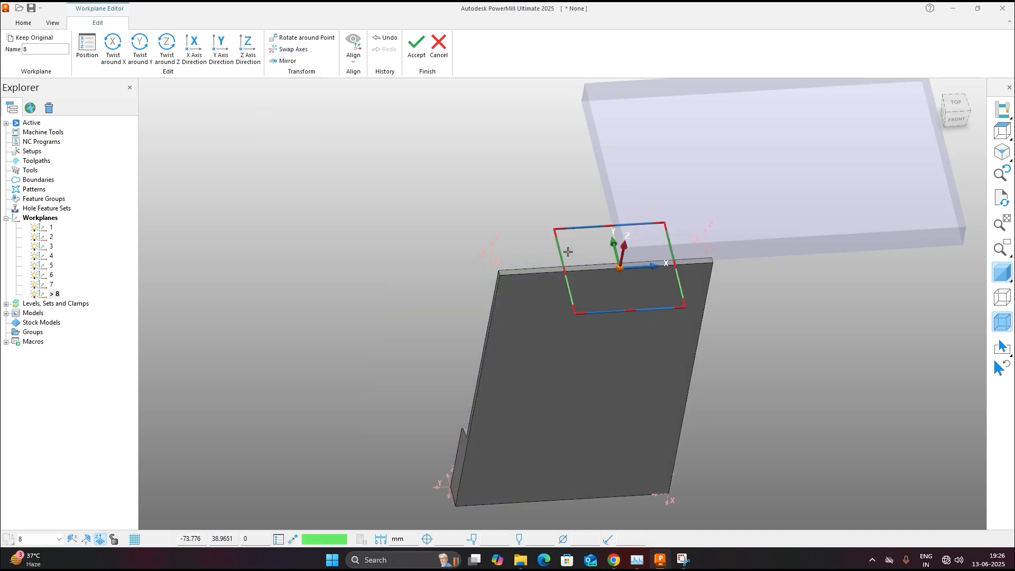
left_click(410, 48)
Recalculate the block around the model relative to the reoriented workplane 8 and inspect it.
left_click(109, 47)
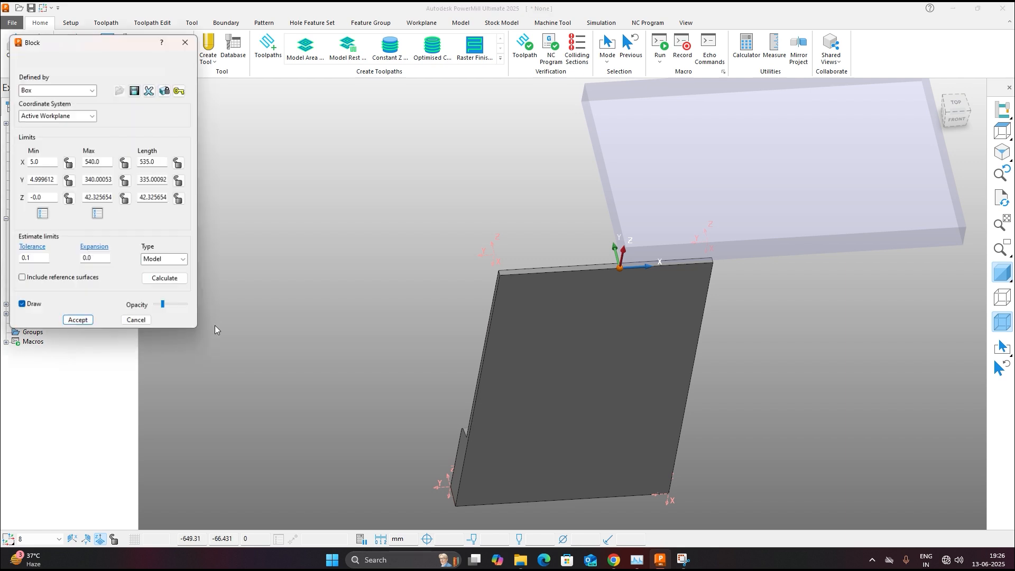
left_click(166, 280)
left_click(77, 322)
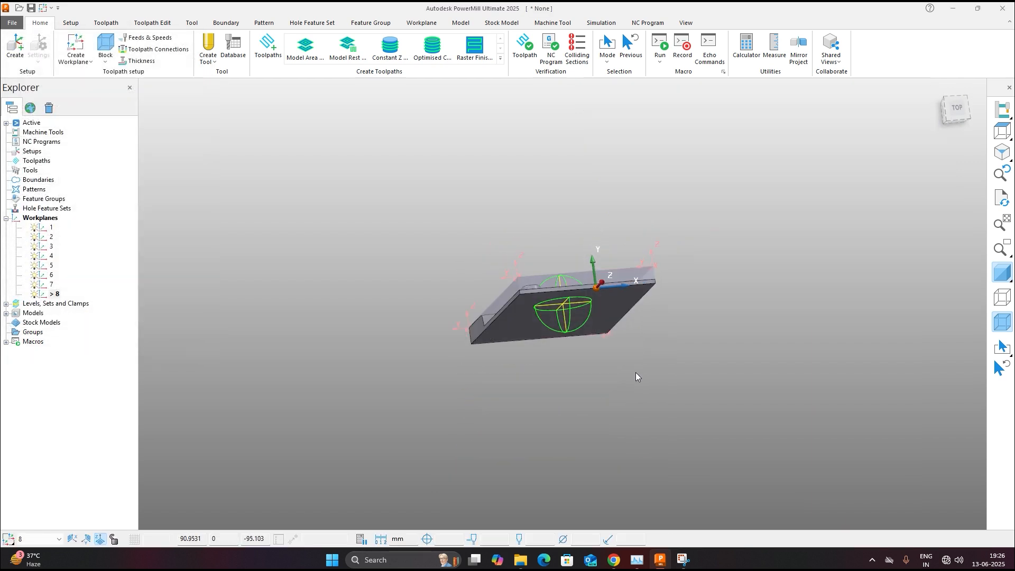
middle_click_drag(490, 321, 561, 286)
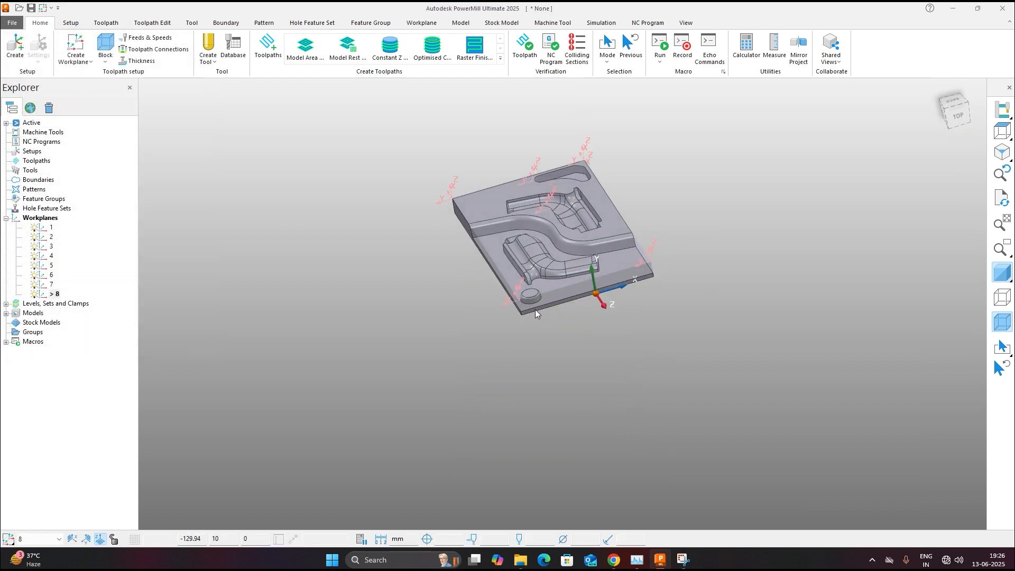
middle_click_drag(464, 332, 356, 292)
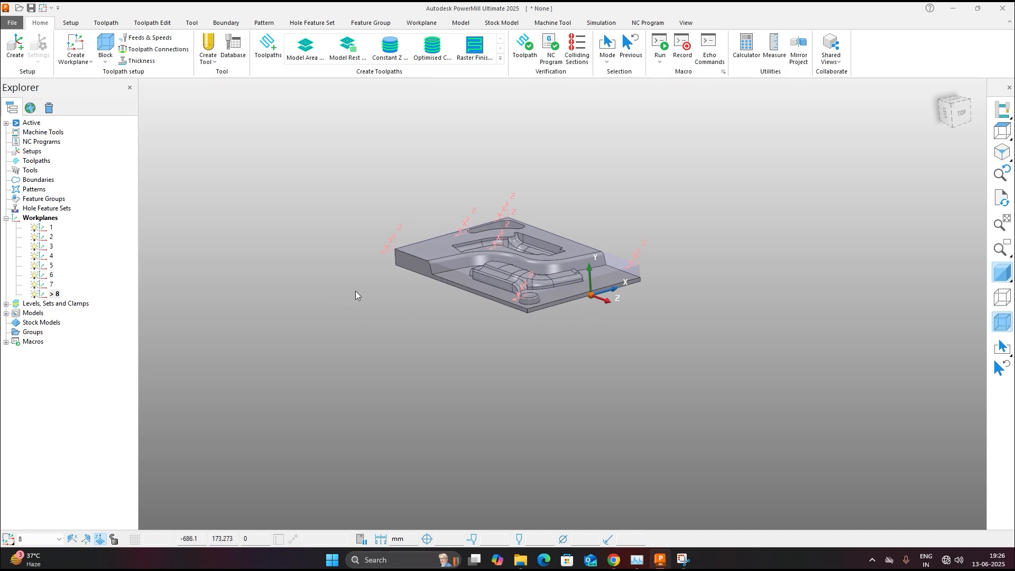
Delete all existing workplanes from the project.
right_click(40, 220)
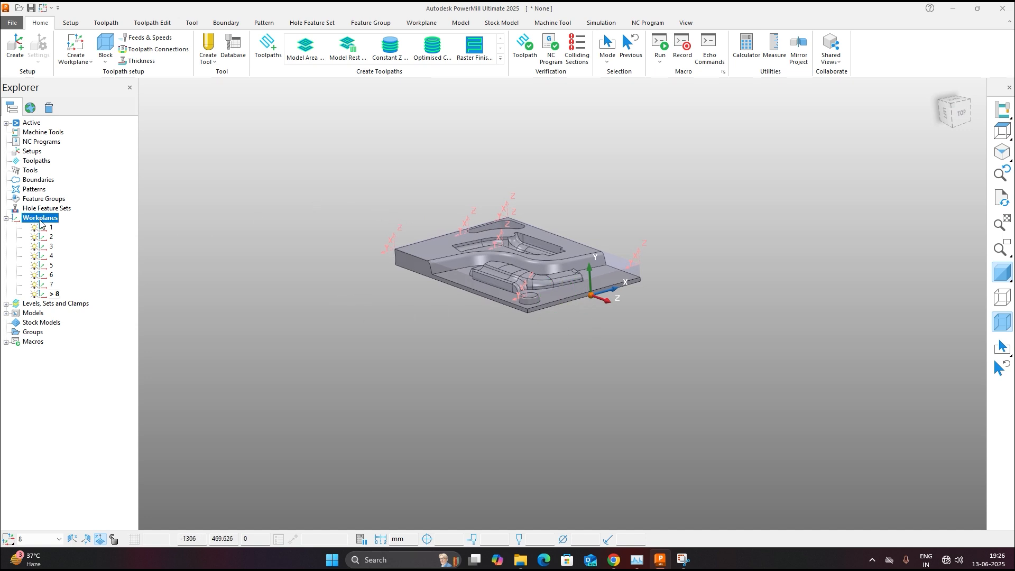
left_click(102, 367)
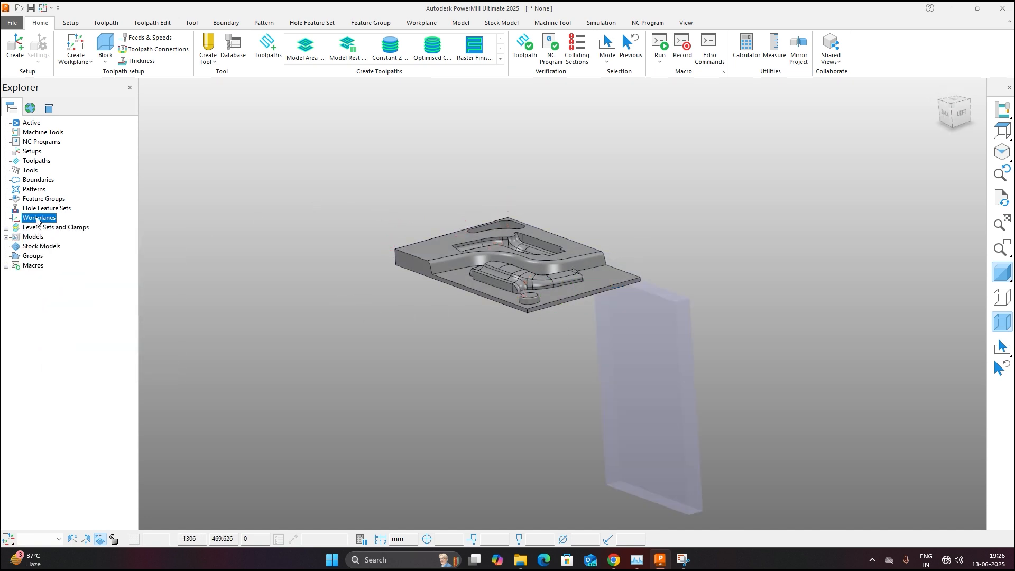
Recalculate the block around the model with no workplane active and accept it.
right_click(38, 219)
left_click(131, 72)
left_click(105, 47)
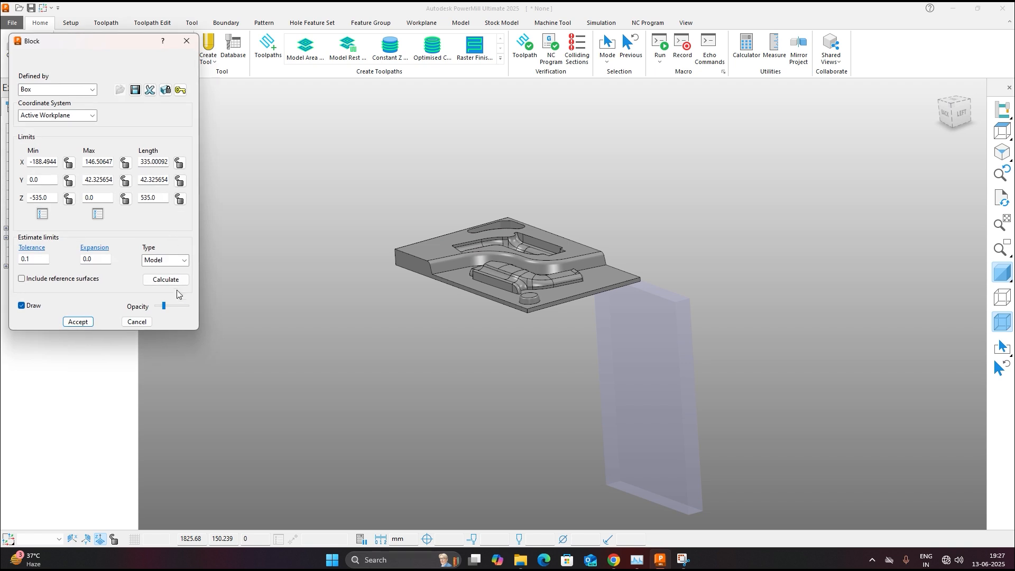
left_click(166, 280)
left_click(78, 322)
right_click(41, 218)
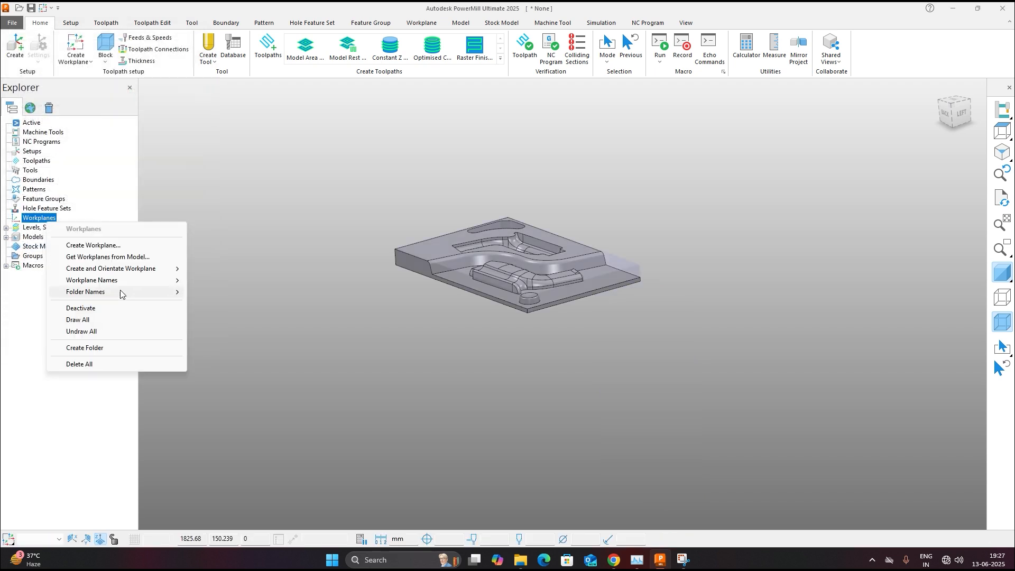
mouse_move(126, 273)
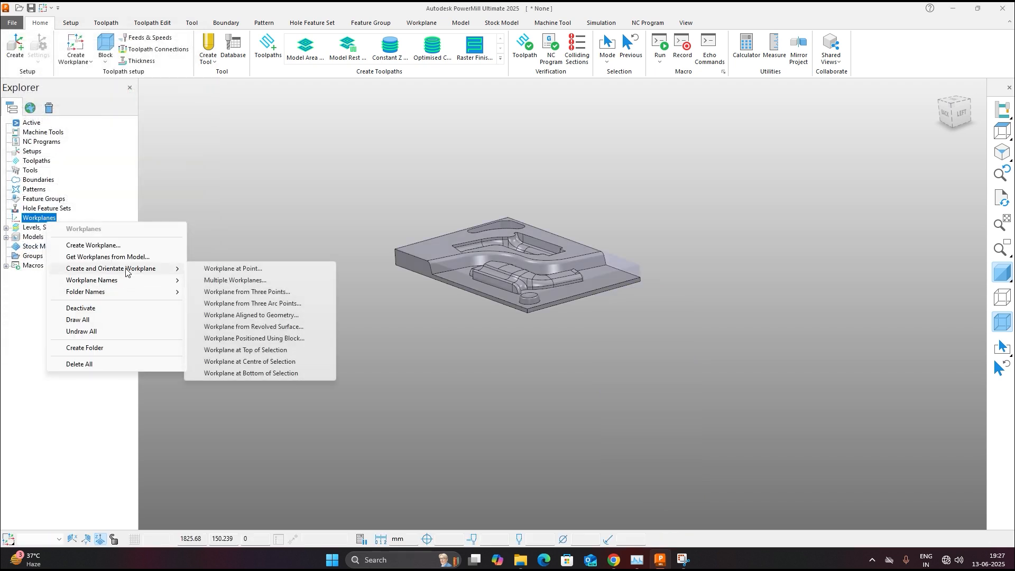
left_click(263, 292)
middle_click_drag(397, 154, 633, 342)
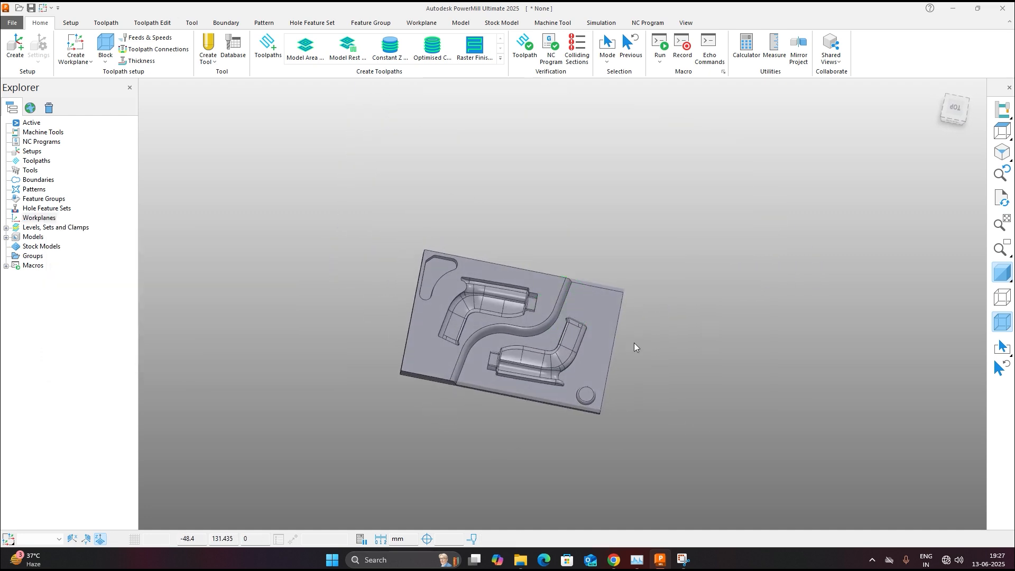
Open the transform settings for the powerdrill model and rotate it 11 degrees about the Z axis.
key("ctrl+5")
left_click(6, 237)
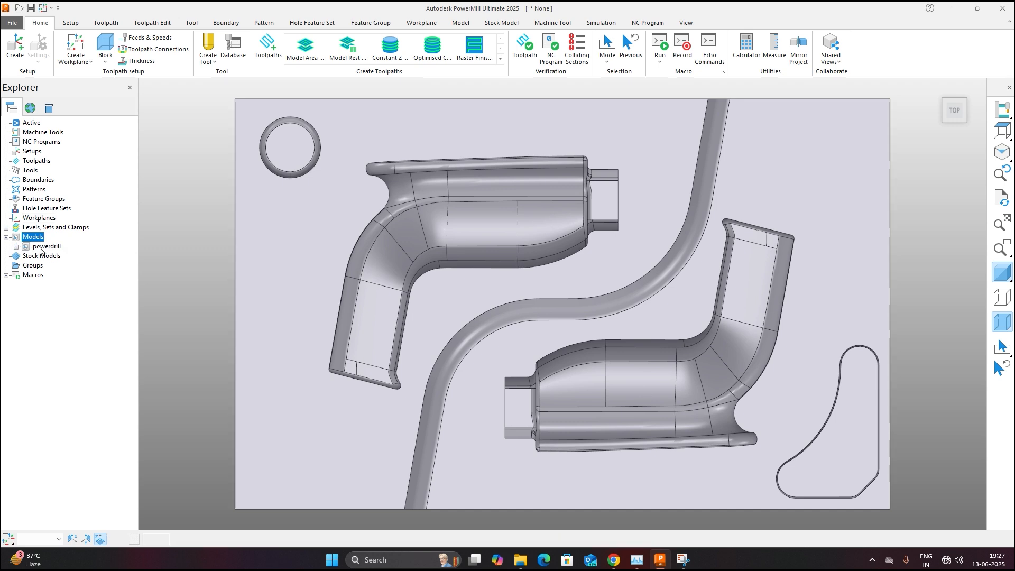
right_click(39, 250)
mouse_move(106, 512)
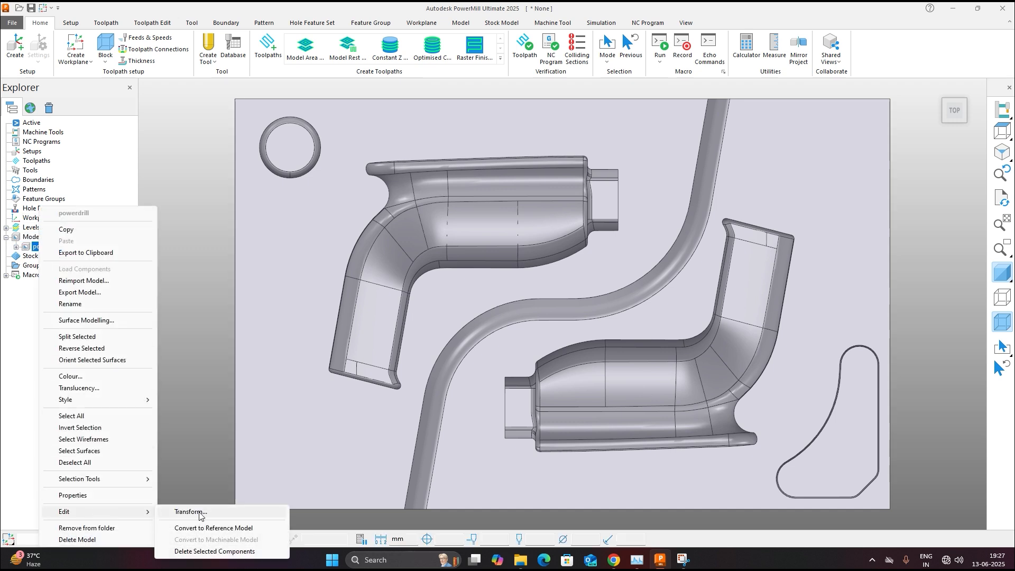
left_click(191, 511)
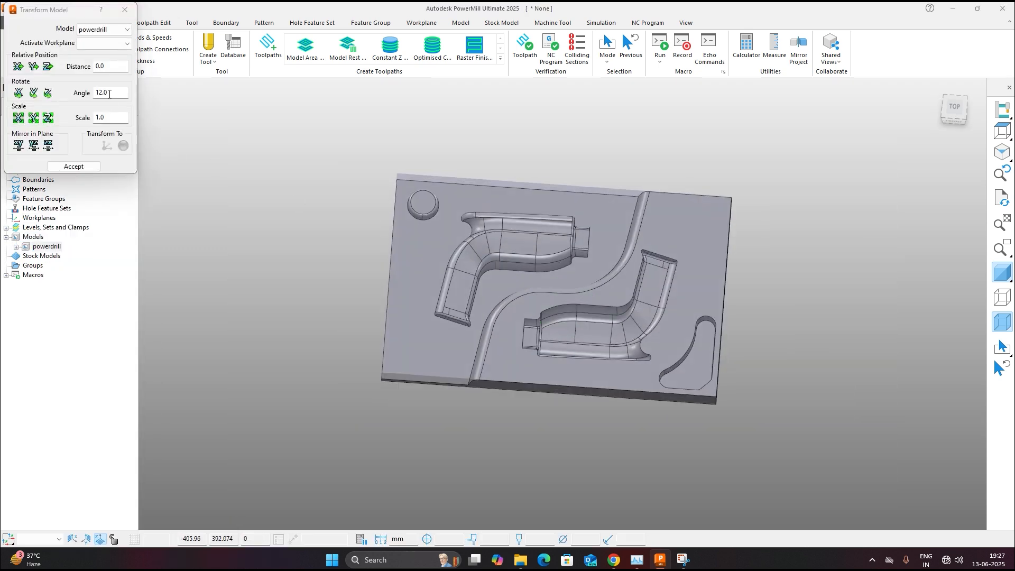
mouse_move(110, 94)
left_mouse_down()
mouse_move(70, 102)
mouse_move(93, 93)
left_mouse_up()
type("11")
left_click(48, 93)
Rotate the powerdrill model 54 degrees about Y and 54 degrees about X, and close the transform settings.
type("54")
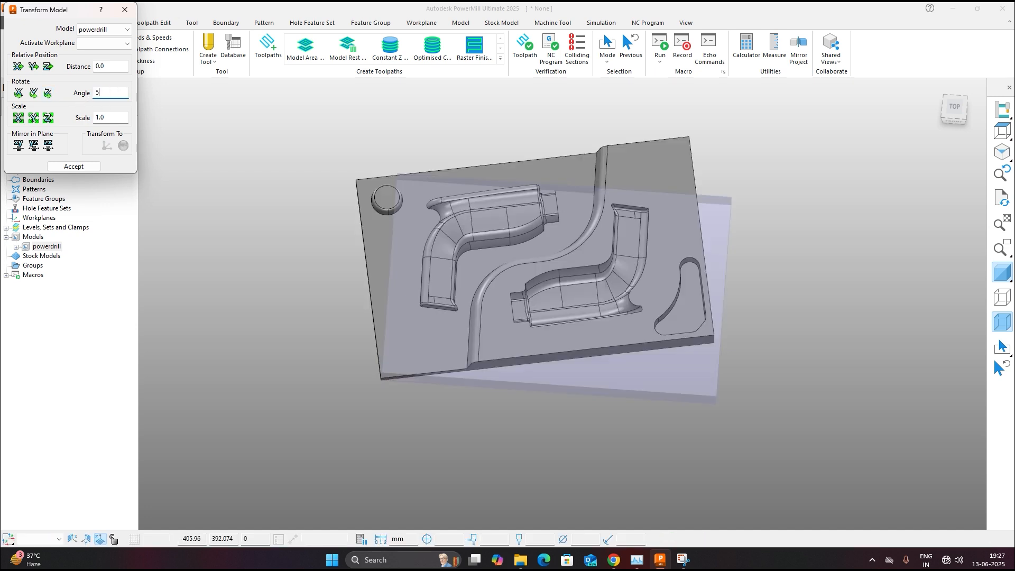
left_click(47, 95)
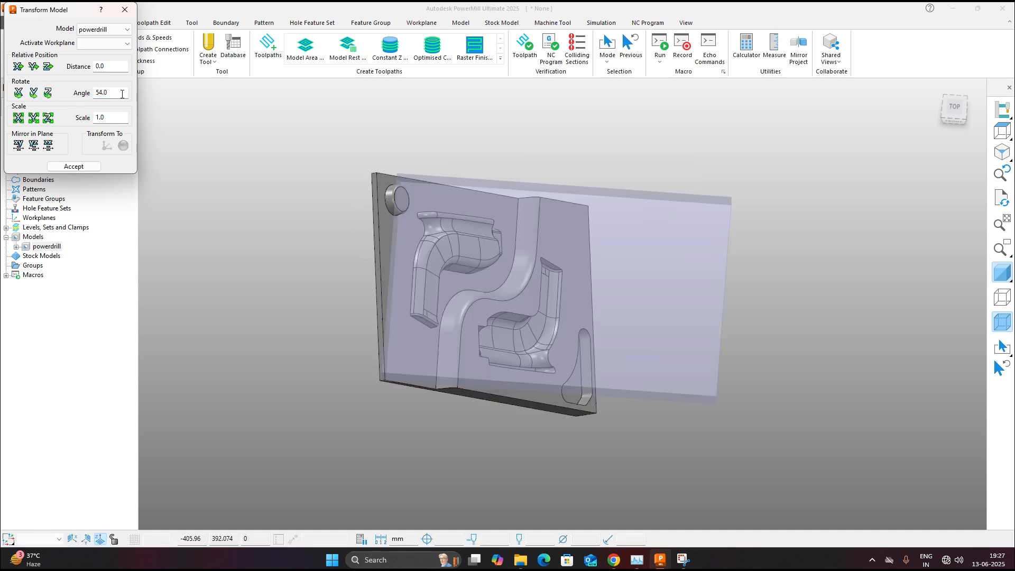
left_click_drag(124, 93, 61, 103)
left_click(20, 94)
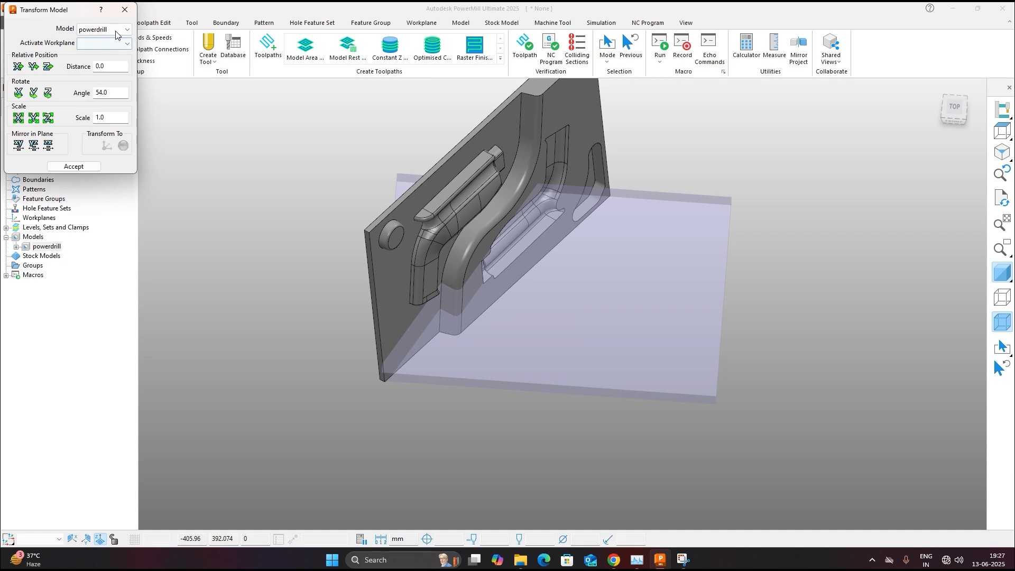
left_click(125, 10)
Recalculate the block around the tilted model and accept it.
middle_click_drag(605, 316, 498, 321)
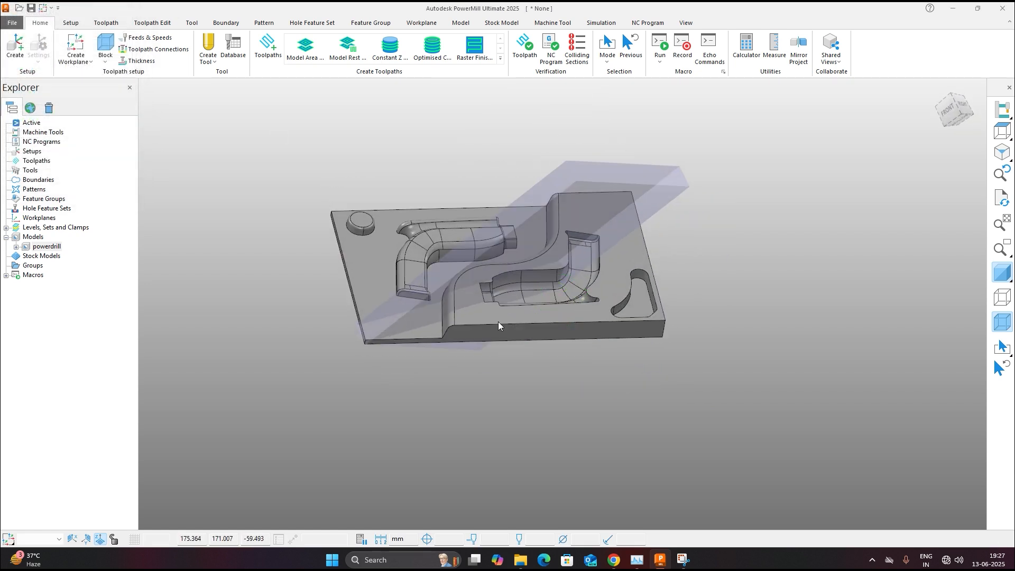
left_click(105, 46)
left_click(170, 282)
left_click(77, 321)
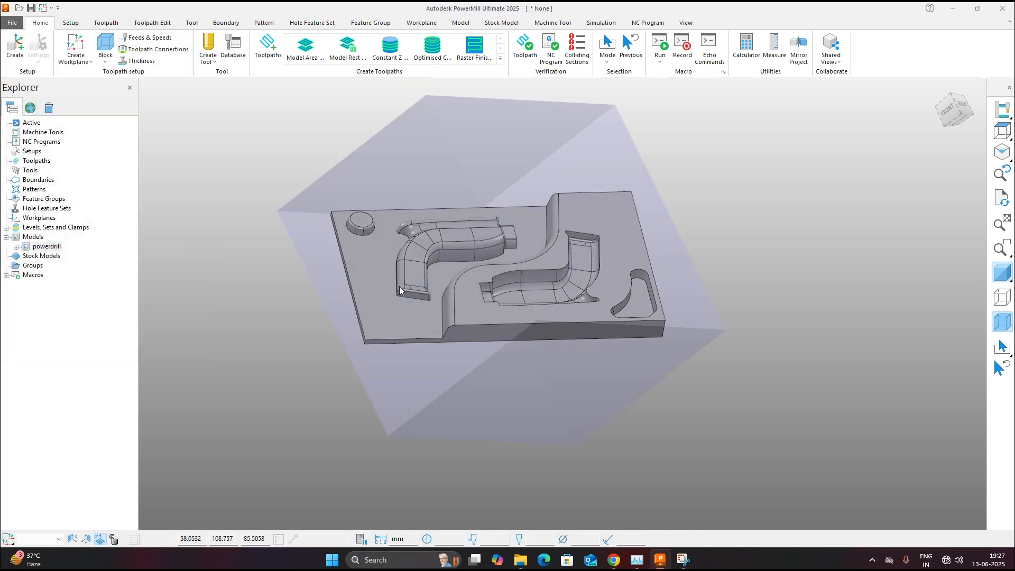
Start a workplane from three points and place its origin at the outer corner of the plate's lower step.
right_click(43, 218)
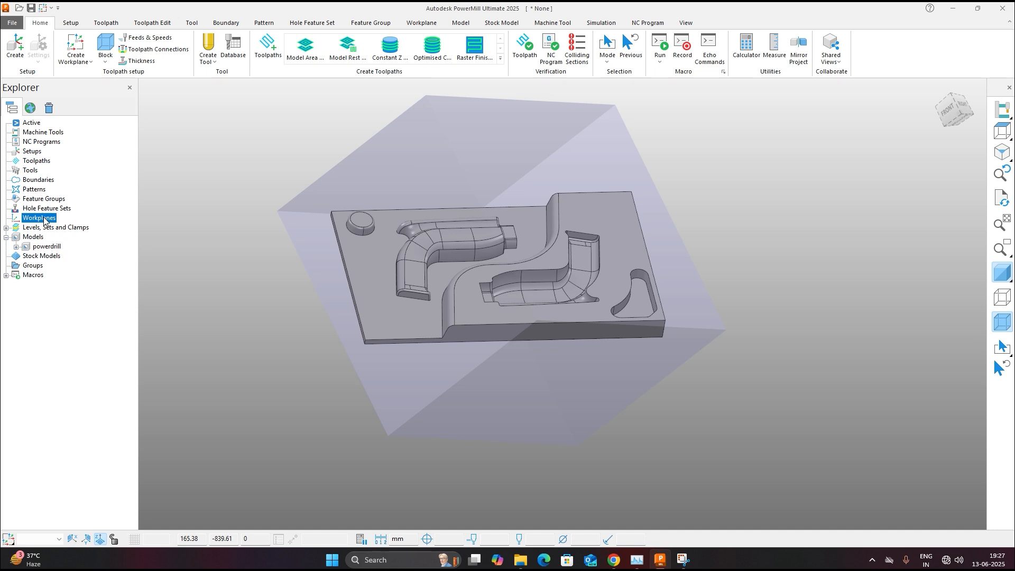
mouse_move(132, 275)
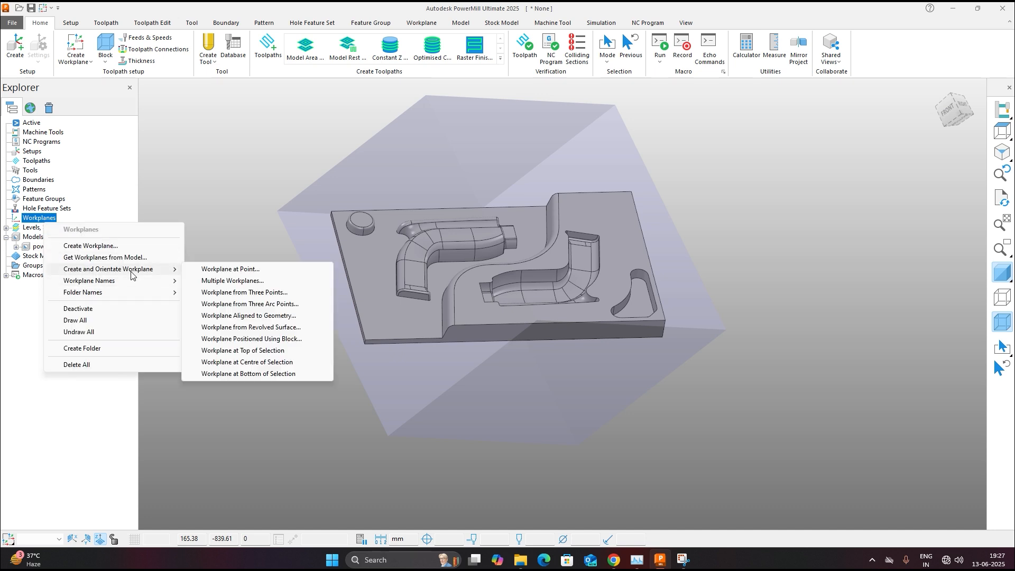
left_click(251, 293)
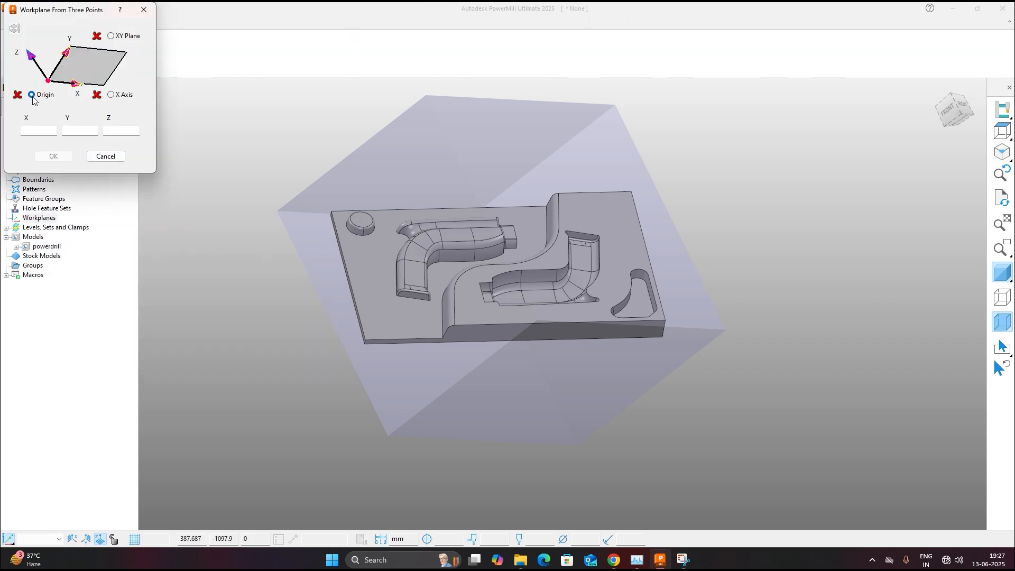
scroll(366, 338, "up", 2)
left_click(365, 338)
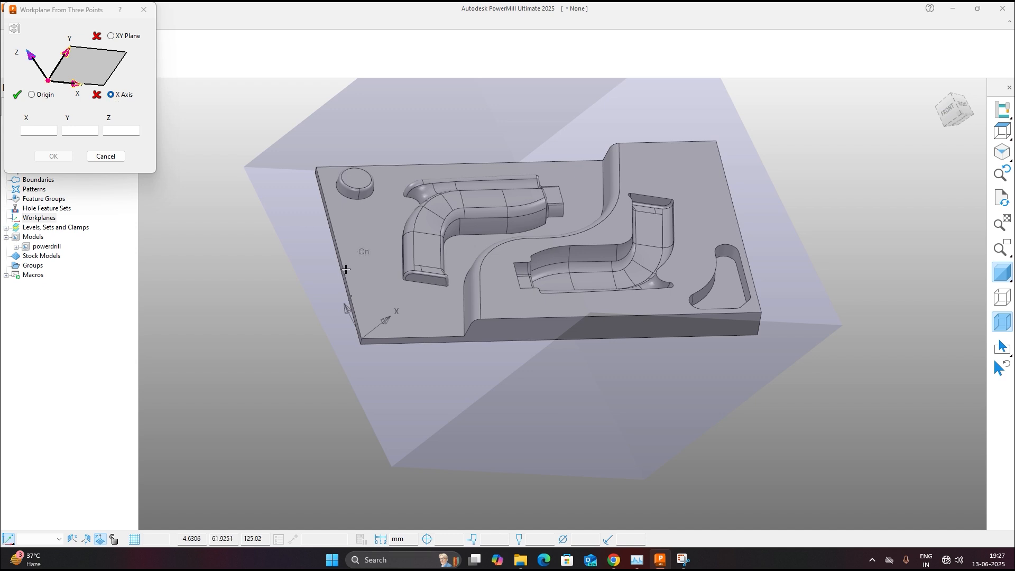
Define the workplane's X axis along the plate's long front edge and its XY plane by the adjacent short edge, and create it.
scroll(325, 299, "up", 1)
scroll(325, 299, "down", 2)
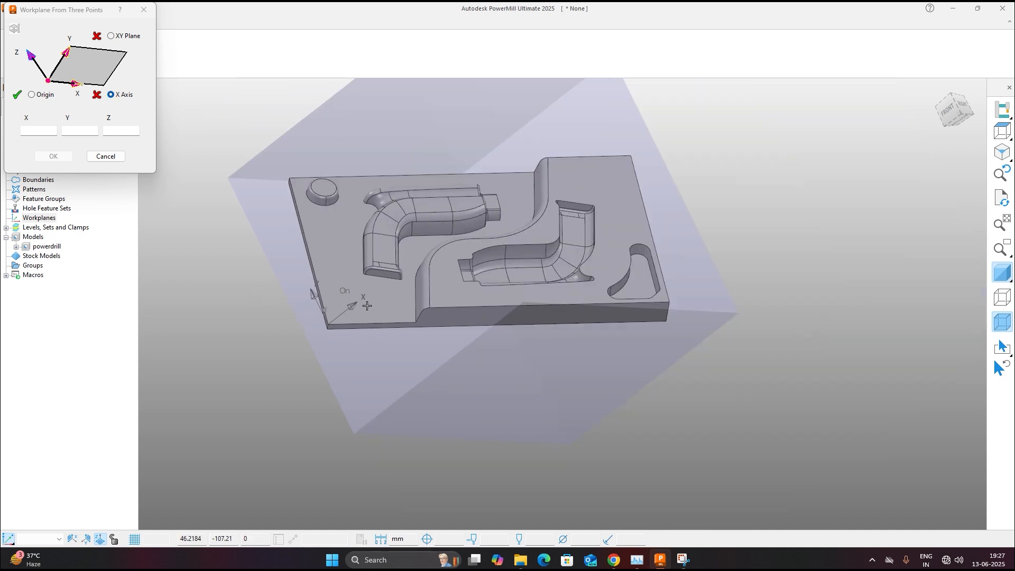
scroll(349, 328, "up", 1)
scroll(349, 329, "up", 2)
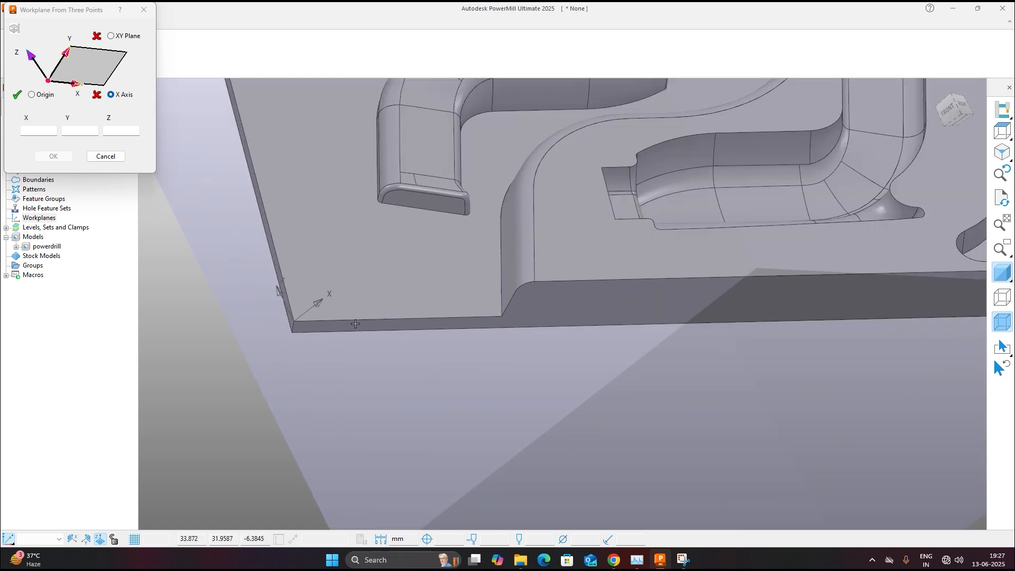
left_click(357, 316)
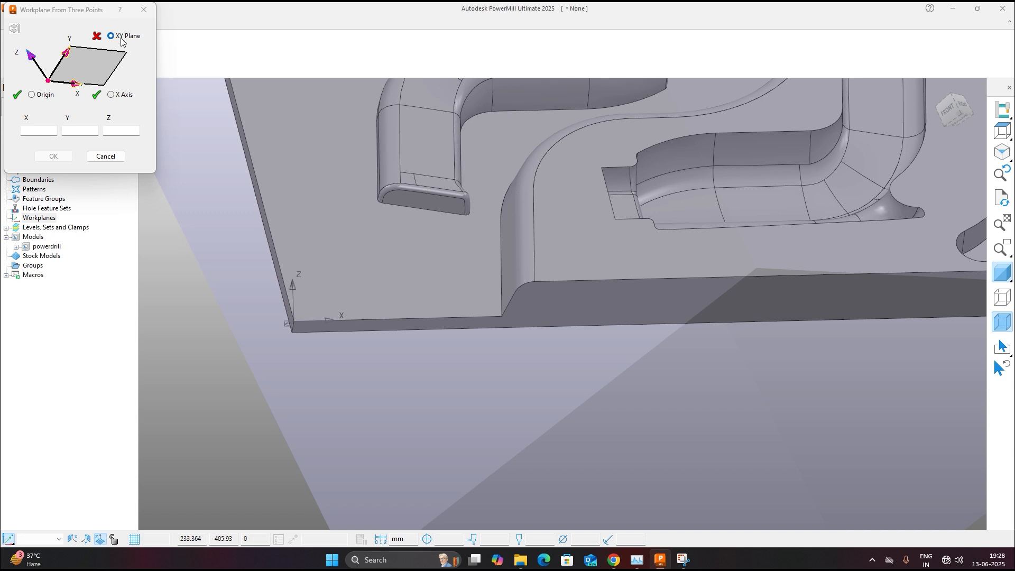
left_click(280, 267)
scroll(401, 249, "down", 3)
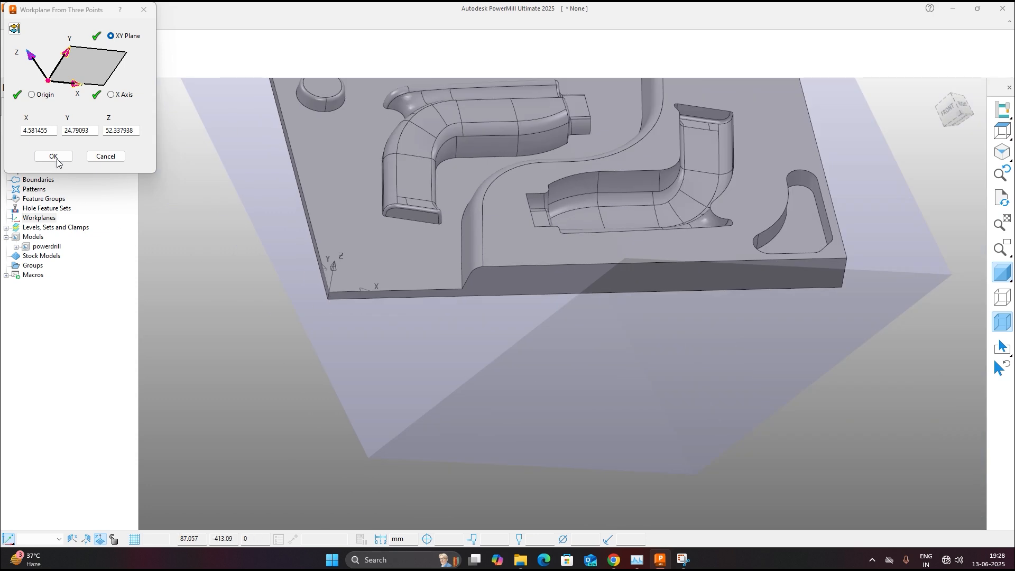
left_click(53, 156)
Activate workplane 1 and recalculate the block around the model relative to it.
left_click(6, 218)
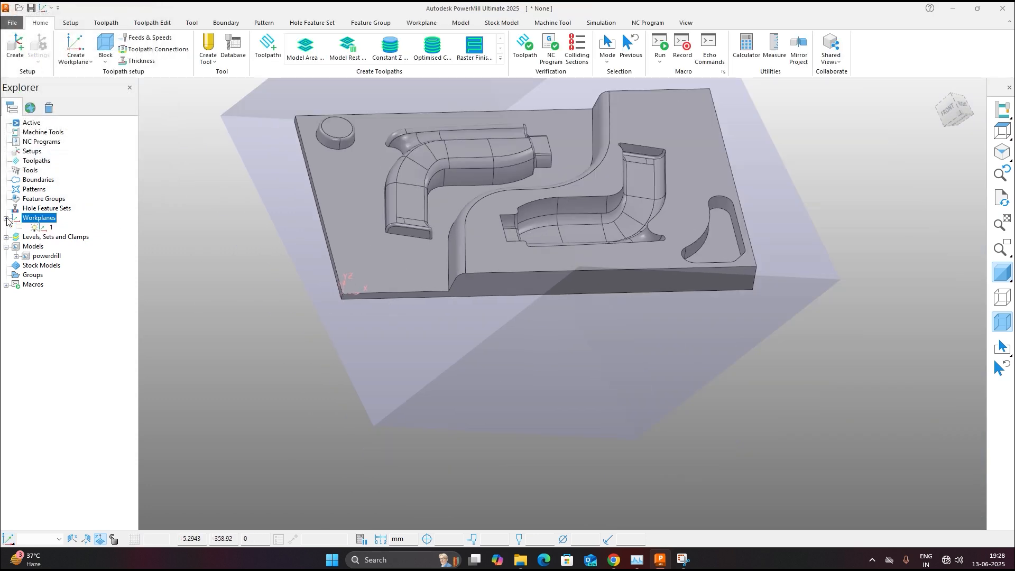
right_click(37, 228)
left_click(66, 300)
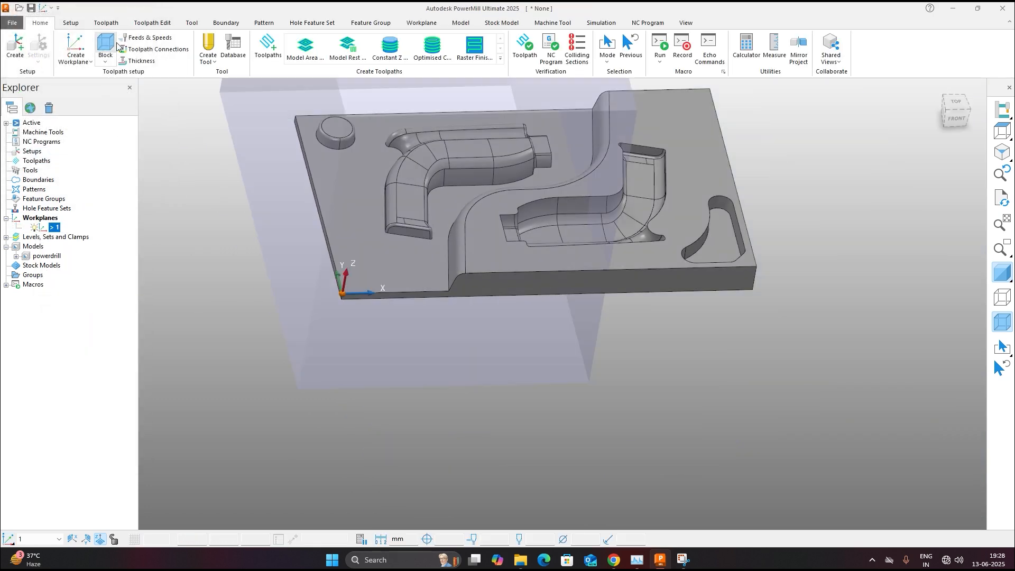
left_click(105, 46)
left_click(165, 279)
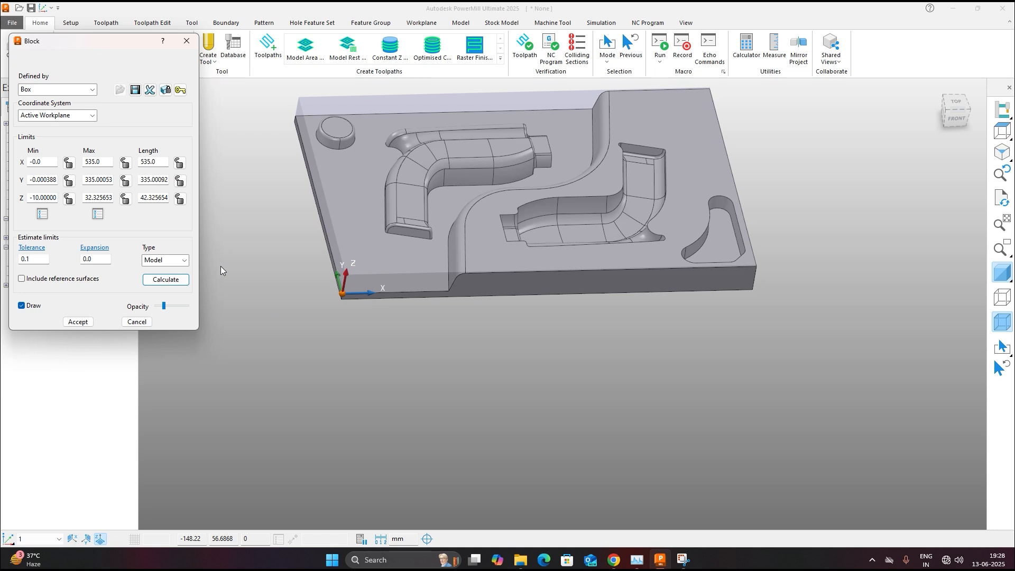
key("ctrl+5")
middle_click_drag(487, 338, 569, 331)
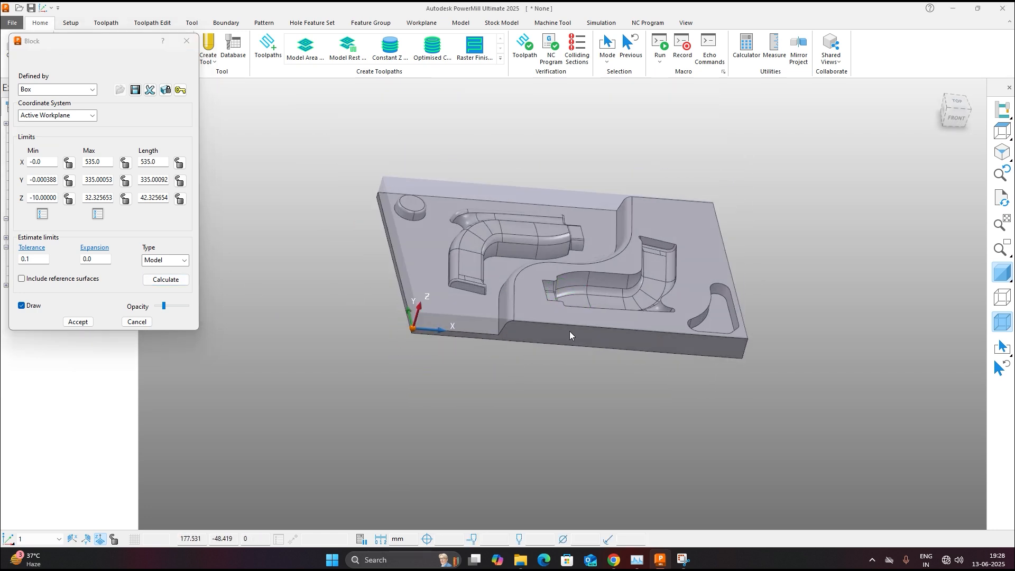
Try recalculating the block for individually selected plate faces, including the underside.
left_click(455, 318)
left_click(172, 282)
middle_click_drag(510, 392, 496, 308)
left_click(458, 324)
left_click(165, 280)
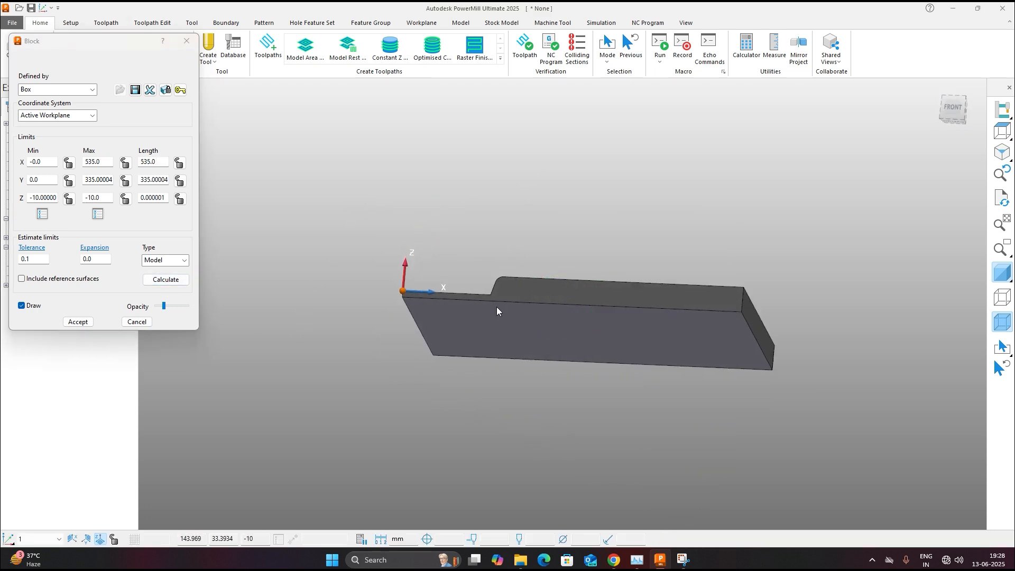
left_click(548, 287)
left_click(166, 279)
Recalculate the block around the whole model with nothing selected, accept it, and inspect the aligned block.
middle_click_drag(560, 296, 417, 274)
left_click(166, 279)
left_click(78, 321)
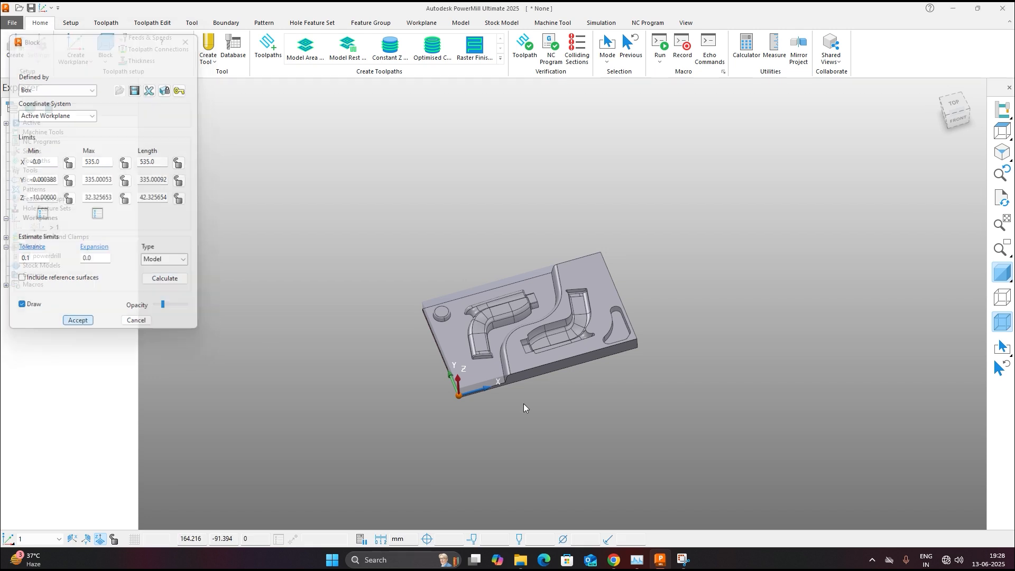
middle_click_drag(523, 404, 421, 408)
scroll(421, 408, "up", 3)
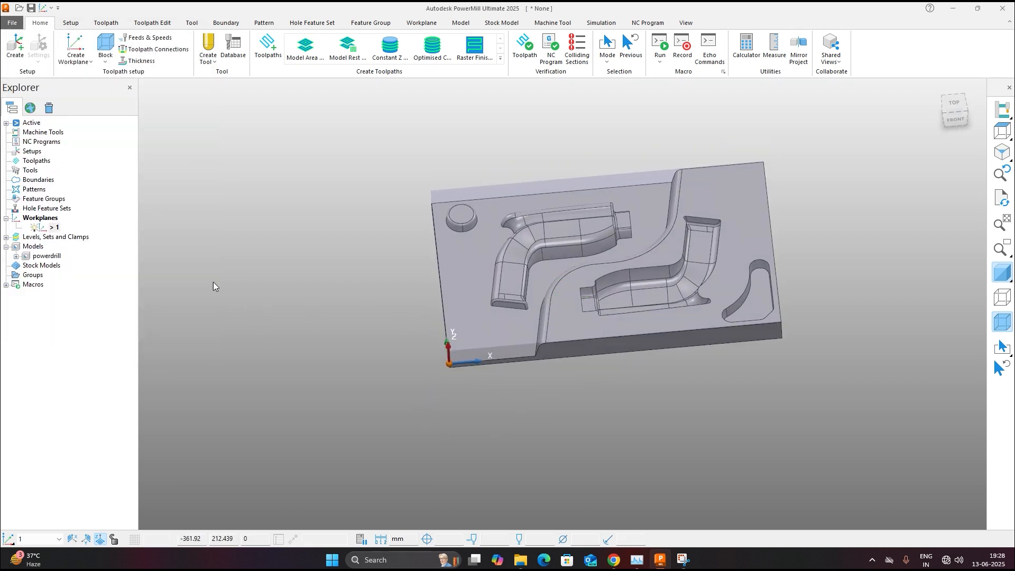
Create a workplane positioned using the block at the centre of its top face, and activate it.
right_click(51, 225)
mouse_move(158, 273)
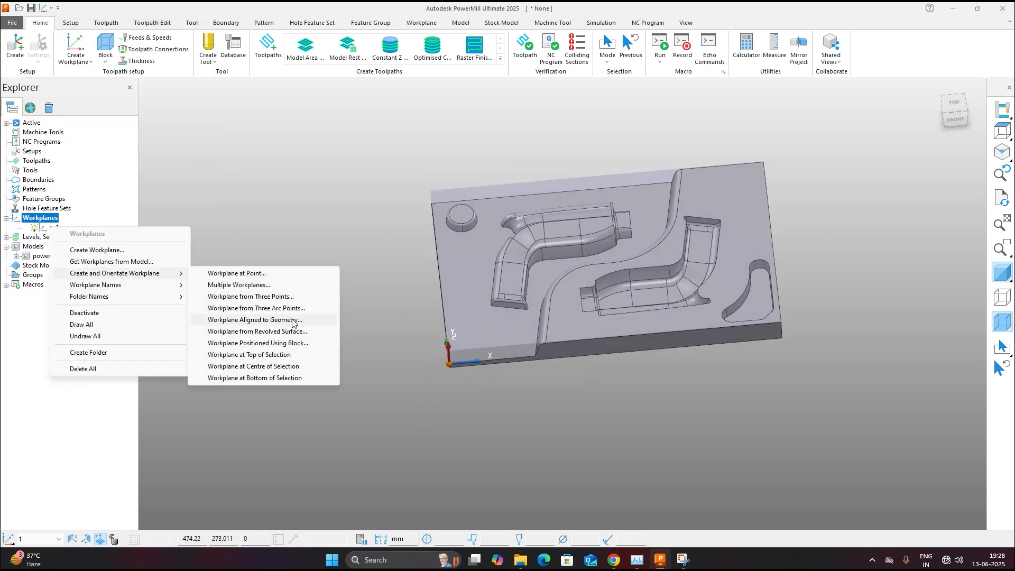
left_click(281, 343)
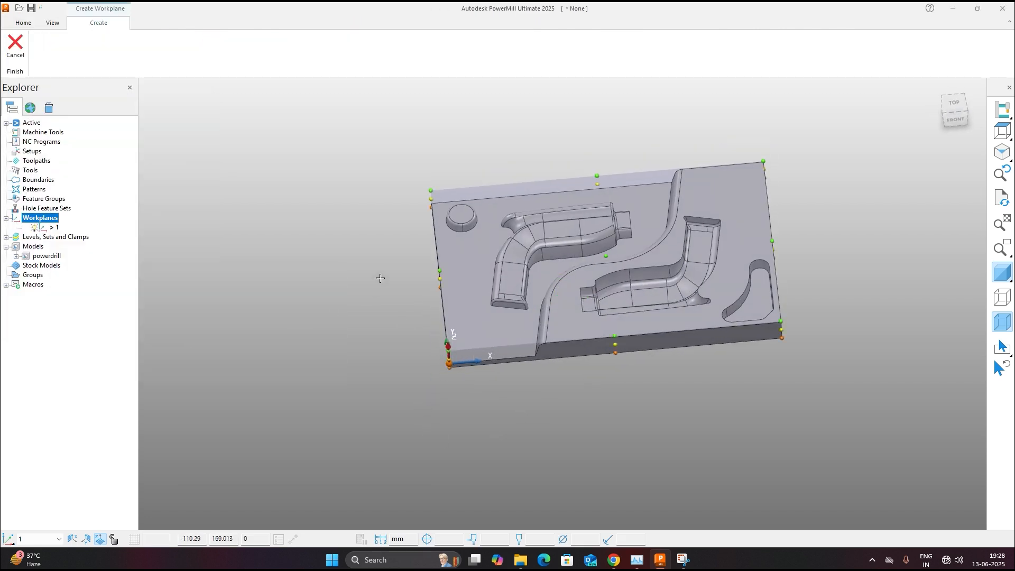
left_click(607, 256)
right_click(34, 239)
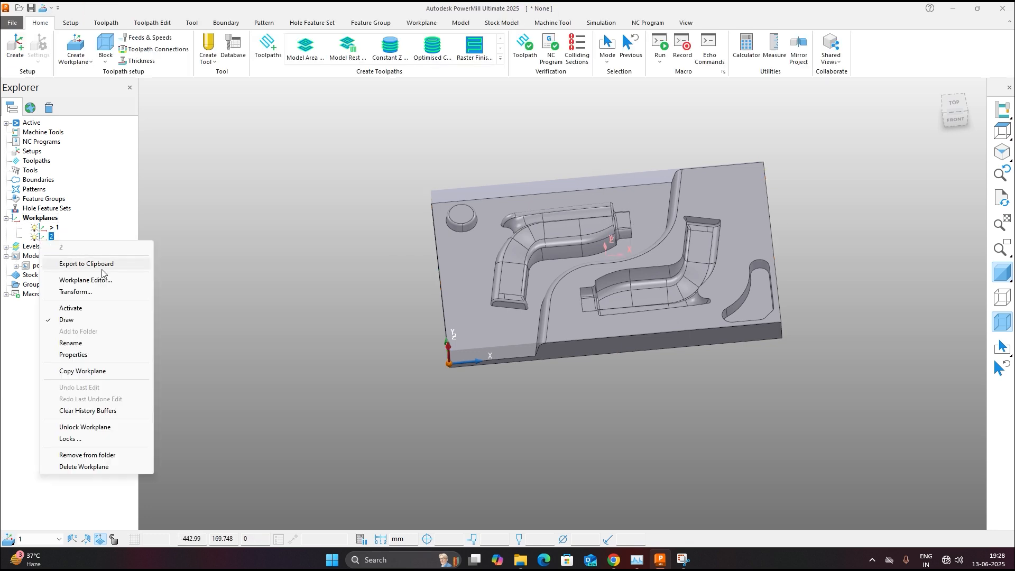
left_click(78, 309)
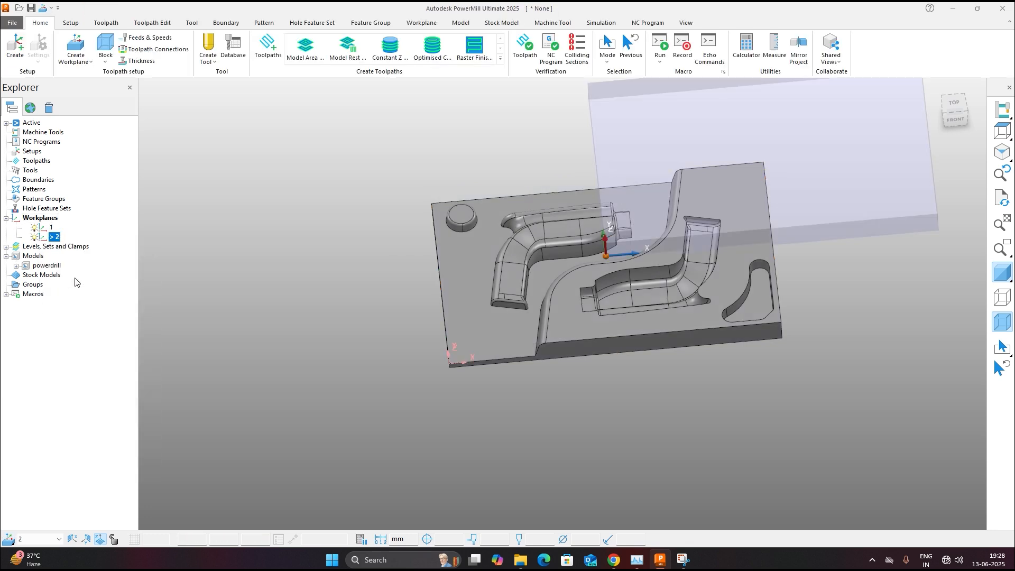
Open workplane 2 for editing, bring up the Swap Axes options, and accept the edit.
right_click(55, 239)
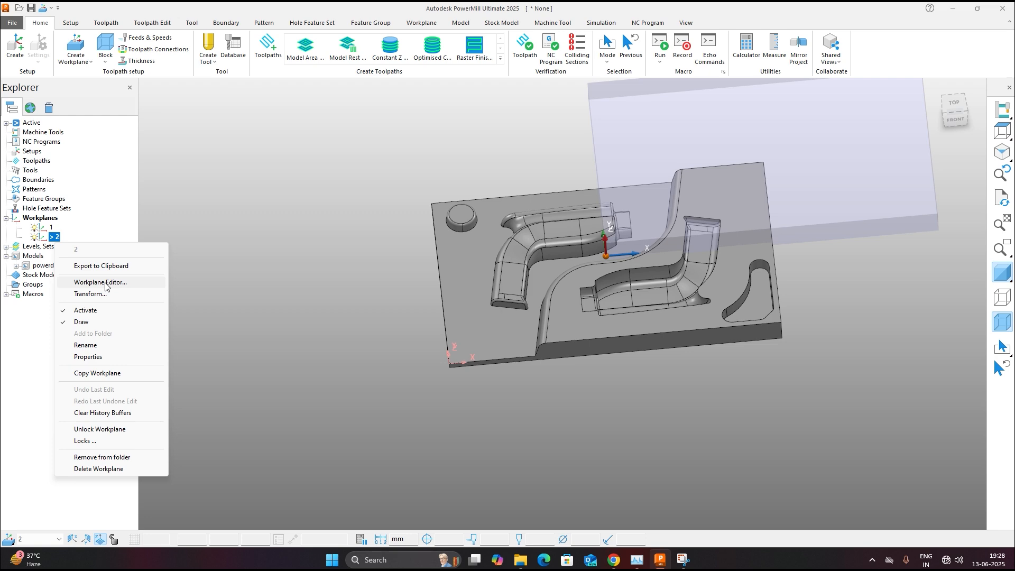
left_click(105, 283)
left_click(289, 49)
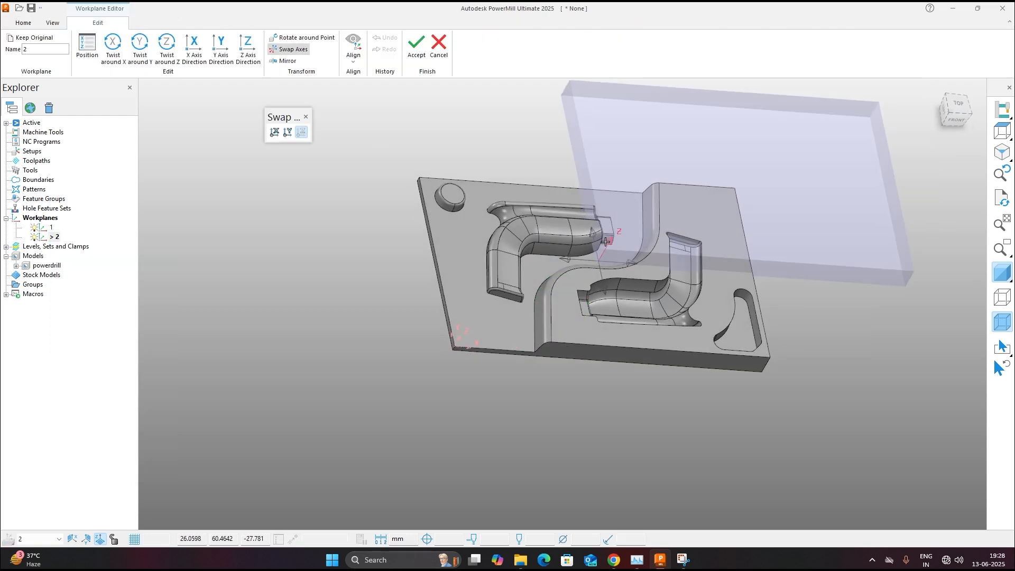
left_click(606, 242)
left_click(416, 45)
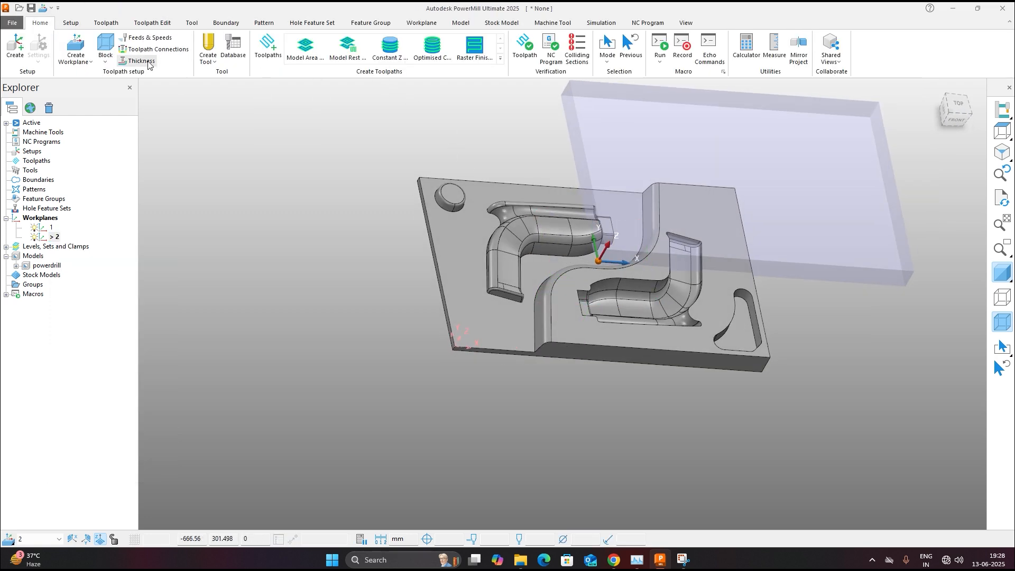
Calculate a box block around the whole model in the active workplane's coordinate system and accept it.
left_click(104, 46)
left_click(165, 279)
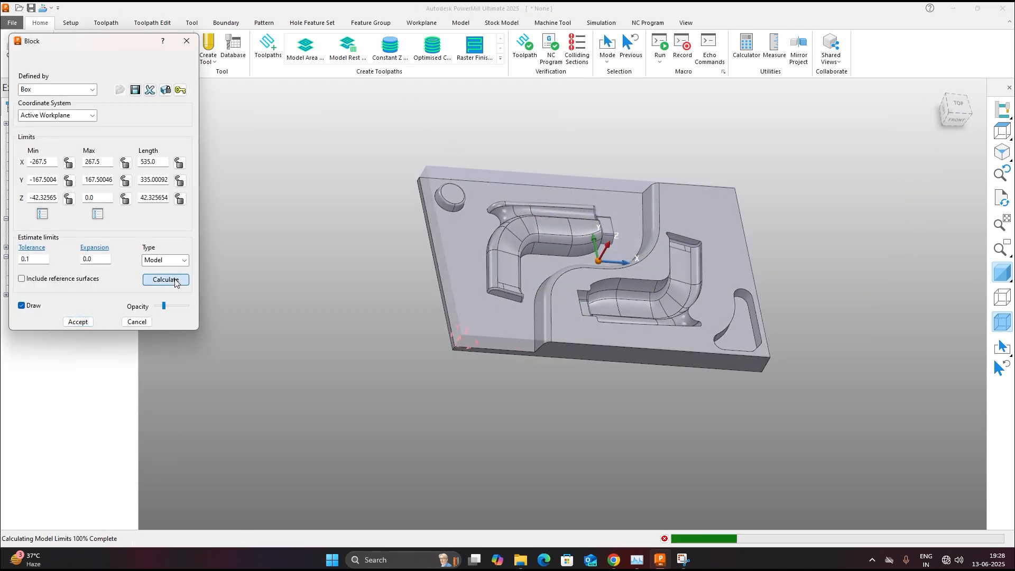
left_click(78, 322)
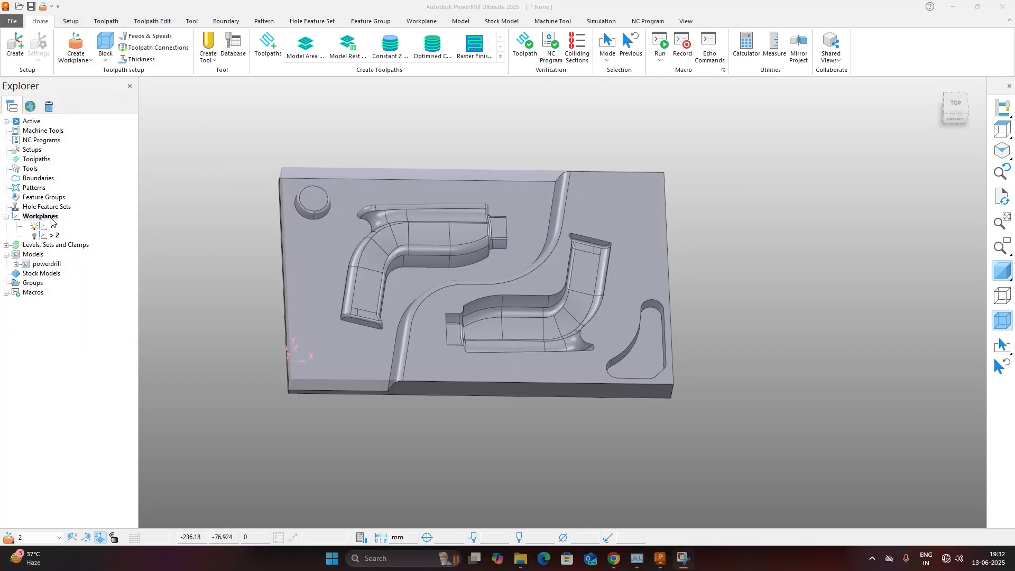
Create a workplane from three arc points picked on the round boss's top edge, accepting the arc centre as origin and choosing the outward axis direction.
right_click(51, 221)
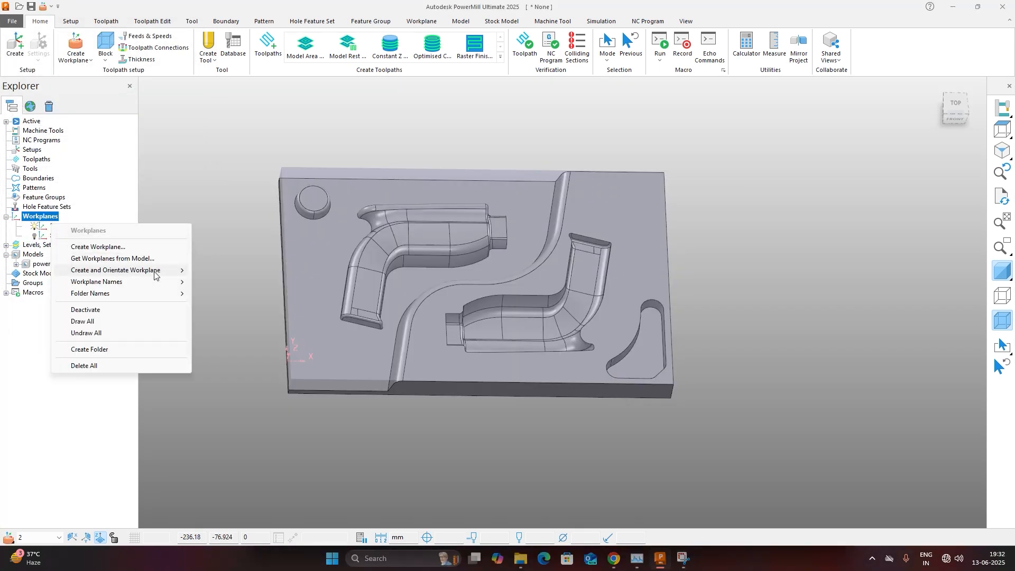
mouse_move(154, 274)
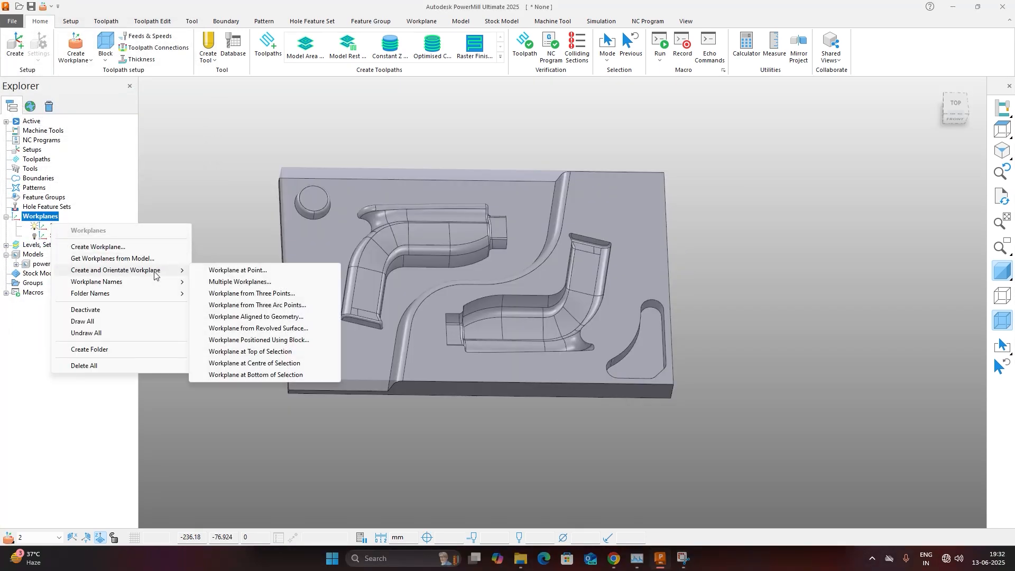
left_click(270, 308)
scroll(307, 178, "up", 4)
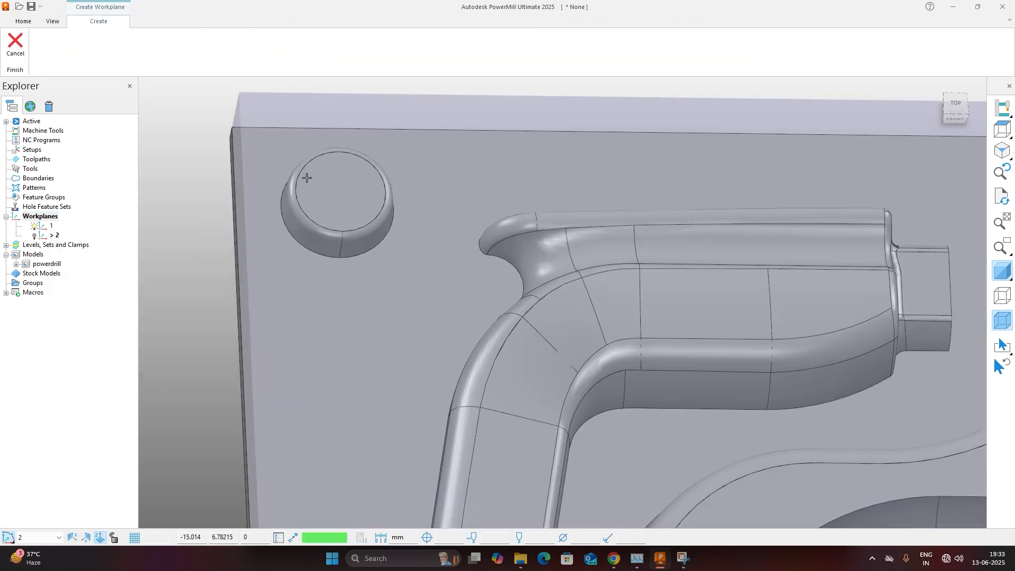
scroll(323, 158, "up", 2)
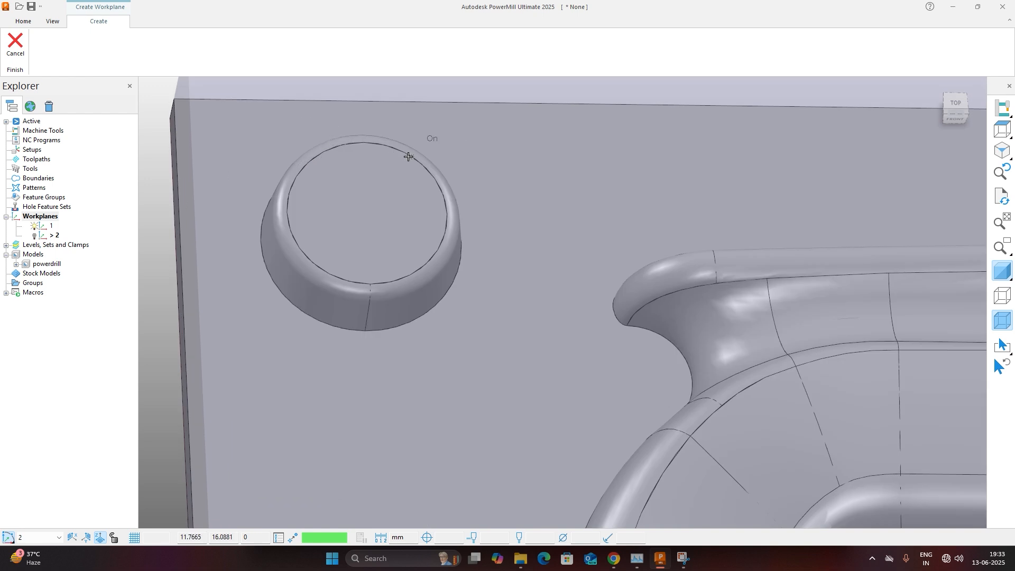
left_click(317, 156)
left_click(416, 160)
left_click(447, 199)
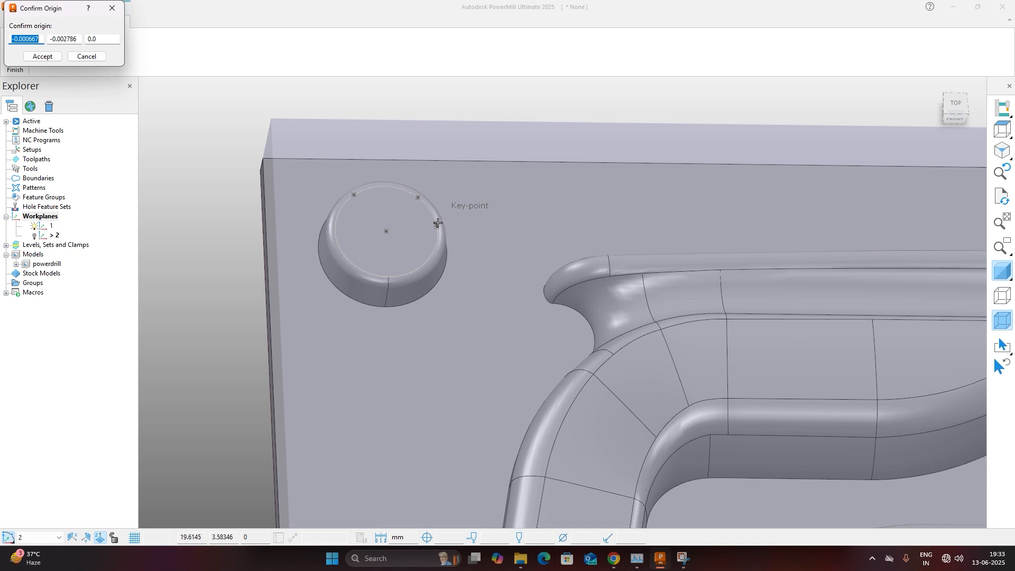
left_click(42, 55)
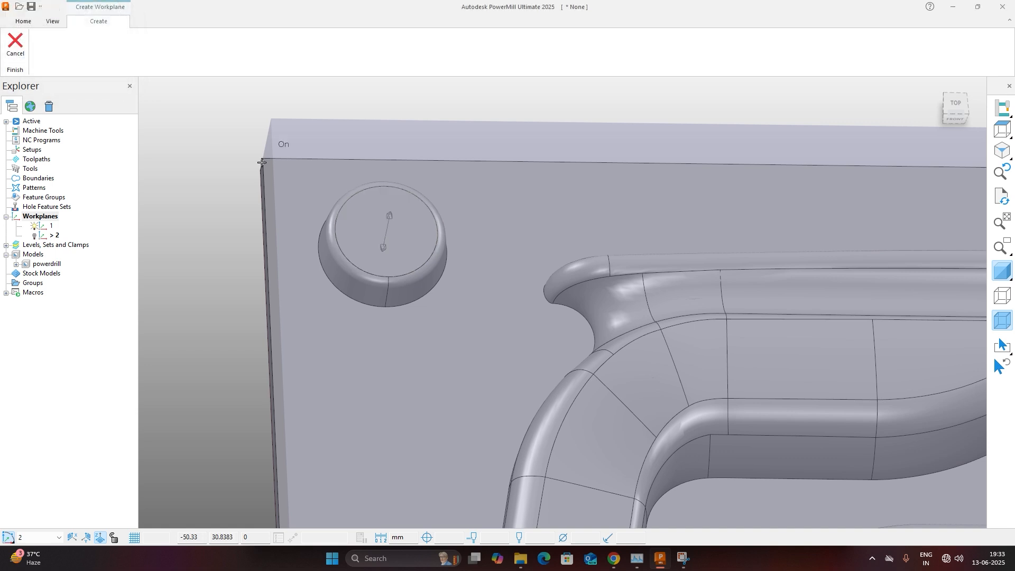
left_click(391, 215)
Activate workplane 3 at the boss centre and hide workplane 1.
right_click(54, 244)
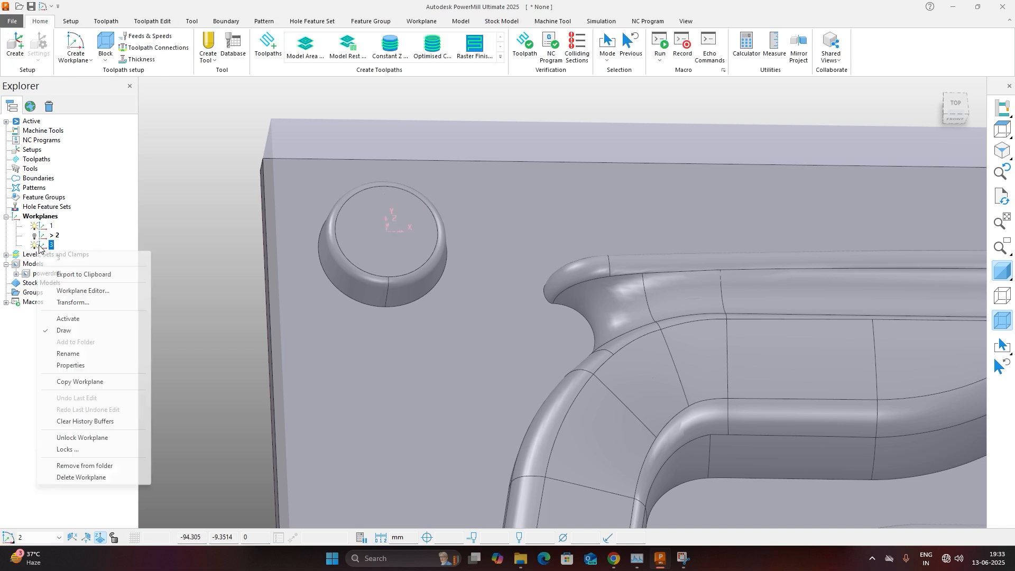
left_click(91, 318)
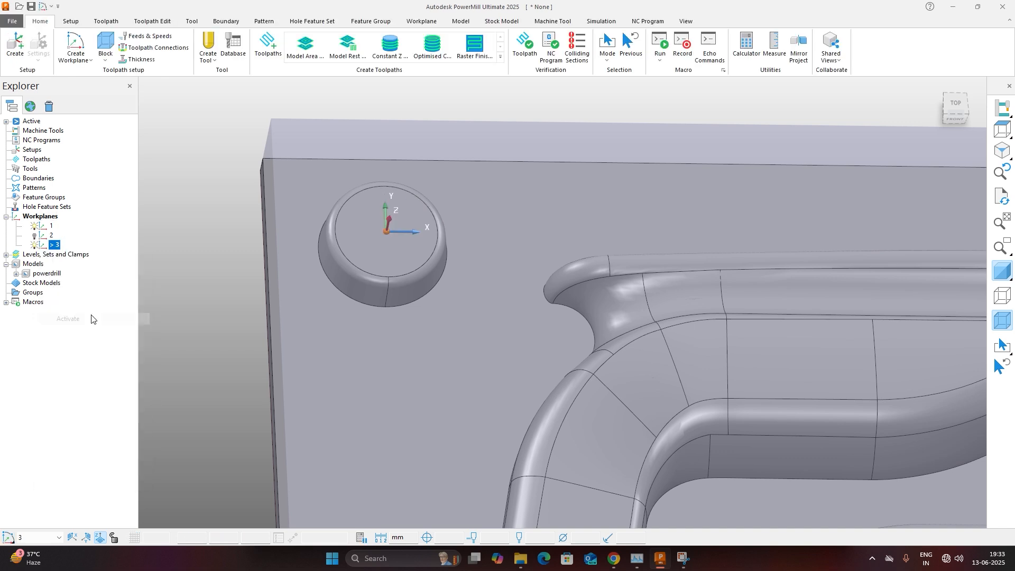
right_click(55, 245)
key("Escape")
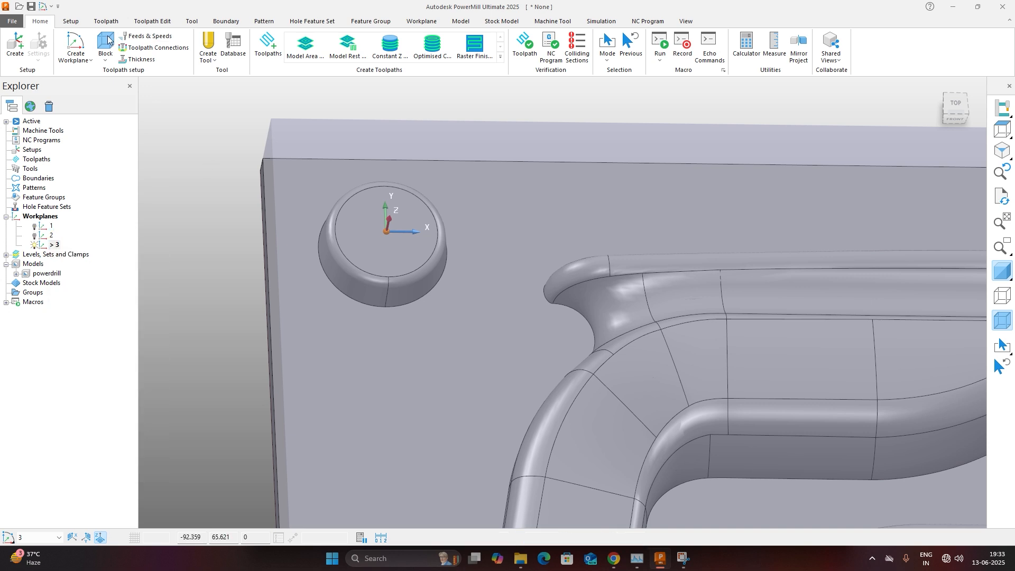
Define the block as a Cylinder in the active workplane's coordinate system.
left_click(105, 44)
left_click(92, 88)
left_click(67, 127)
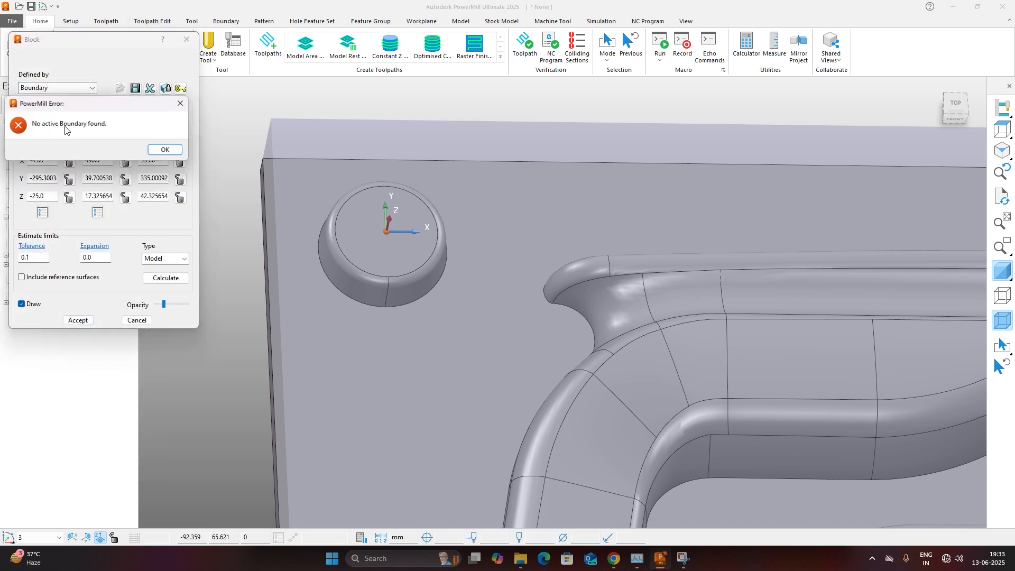
left_click(166, 149)
left_click(69, 88)
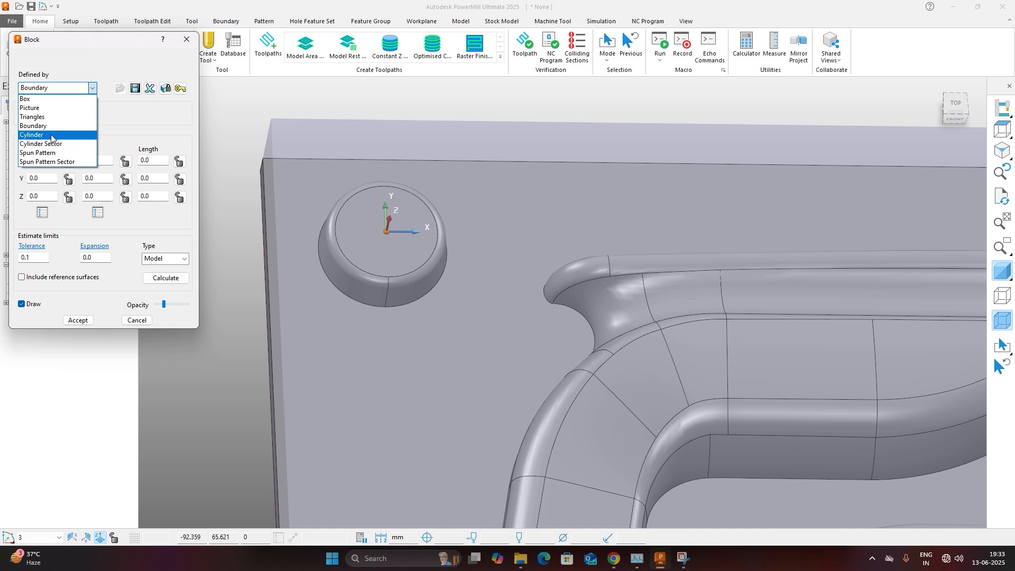
left_click(53, 135)
Select the round boss's top and side faces, calculate the cylindrical block around them, and accept it.
scroll(380, 258, "up", 2)
scroll(347, 312, "up", 2)
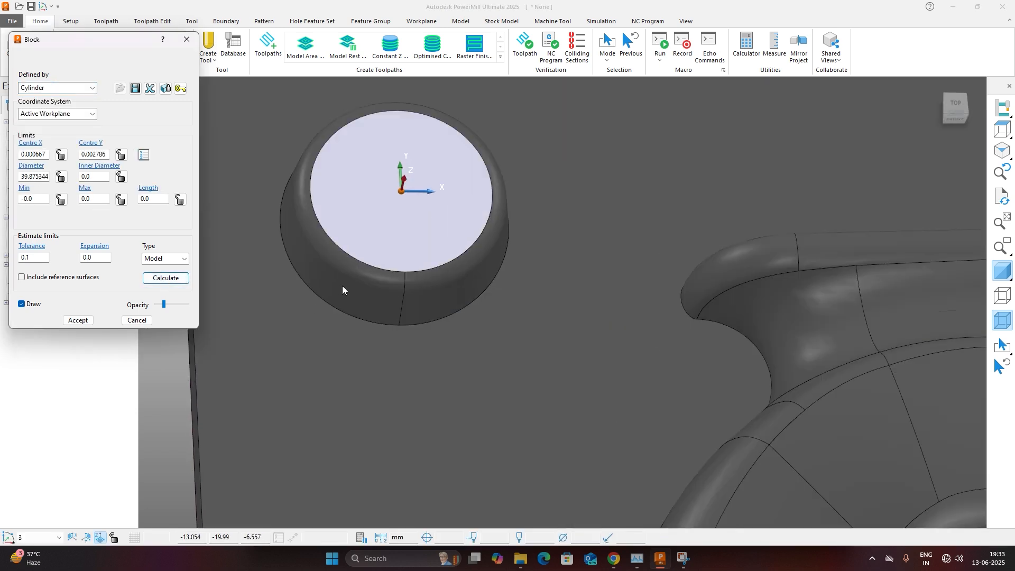
left_click(349, 287)
left_click(178, 280)
scroll(597, 254, "down", 4)
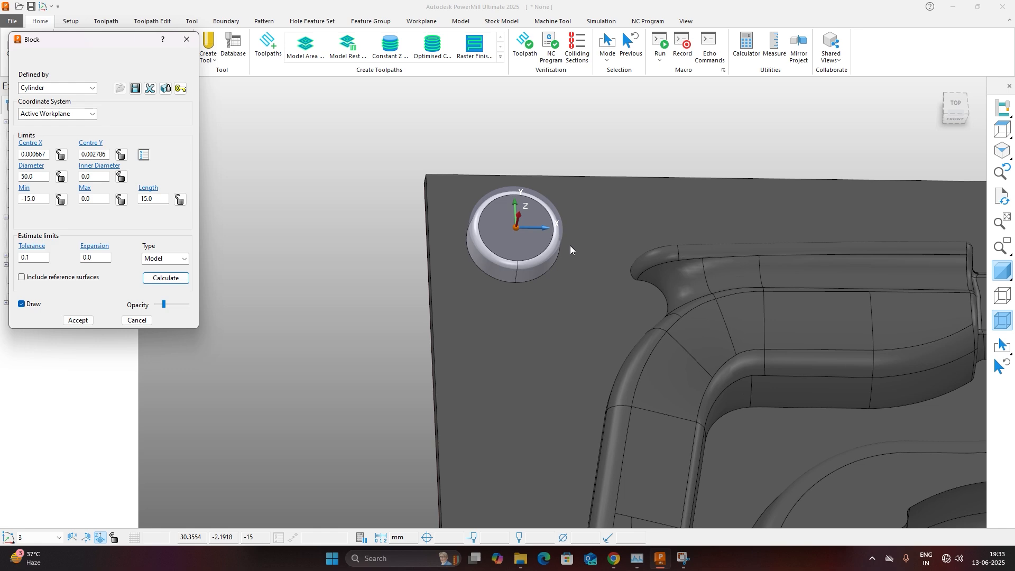
left_click(78, 320)
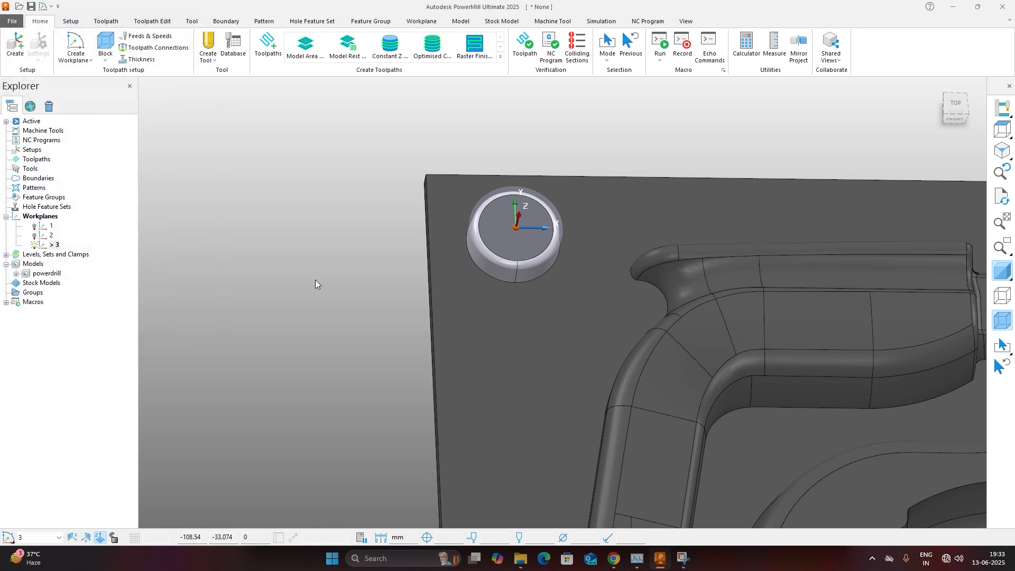
scroll(163, 272, "down", 4)
scroll(224, 243, "down", 1)
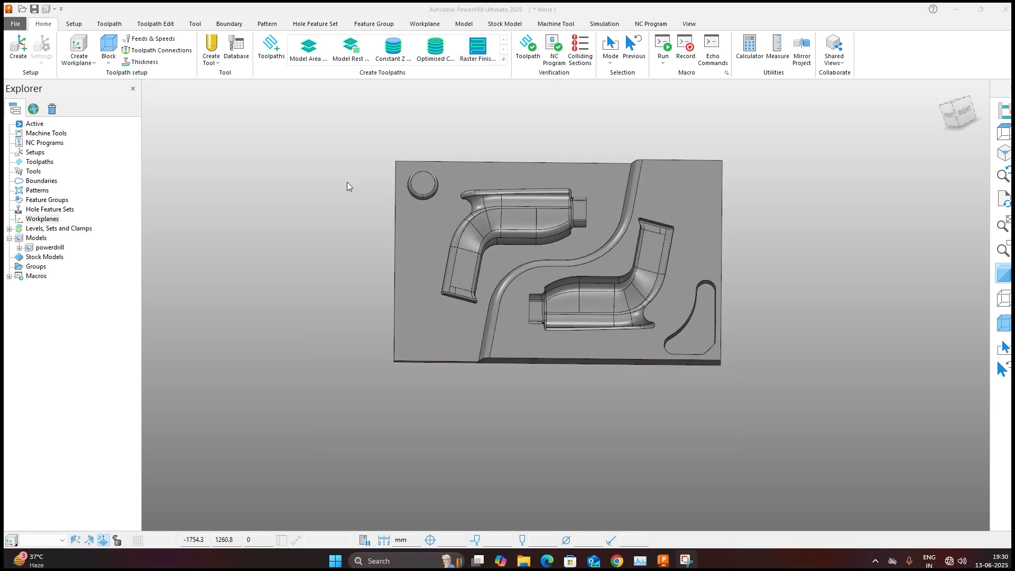
scroll(573, 192, "up", 5)
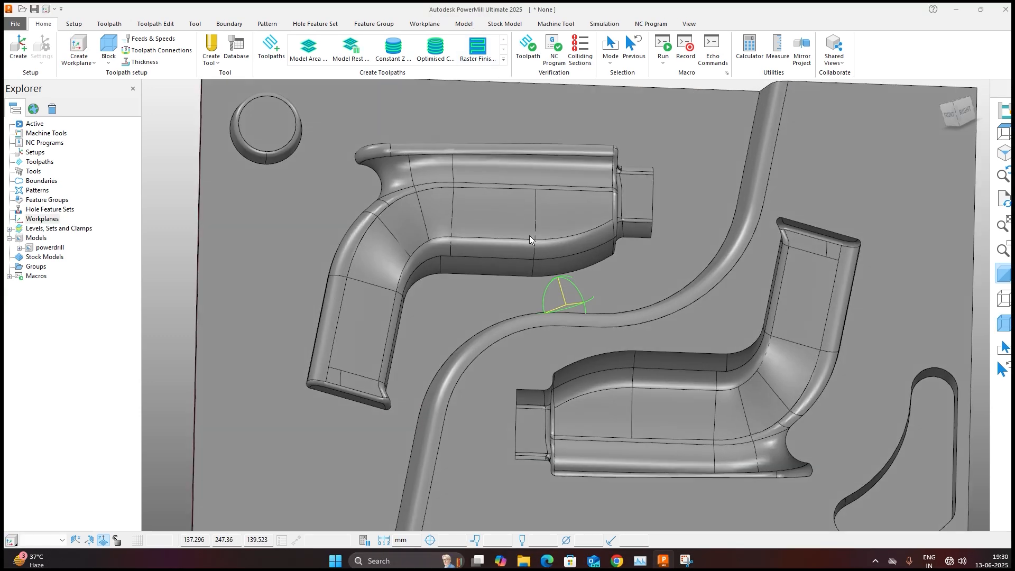
right_click(40, 220)
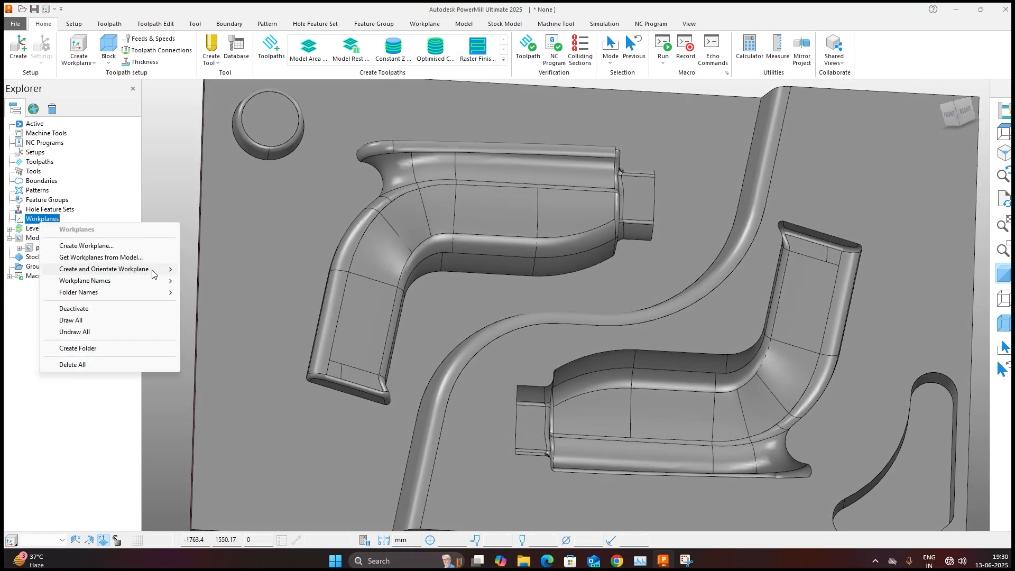
mouse_move(106, 269)
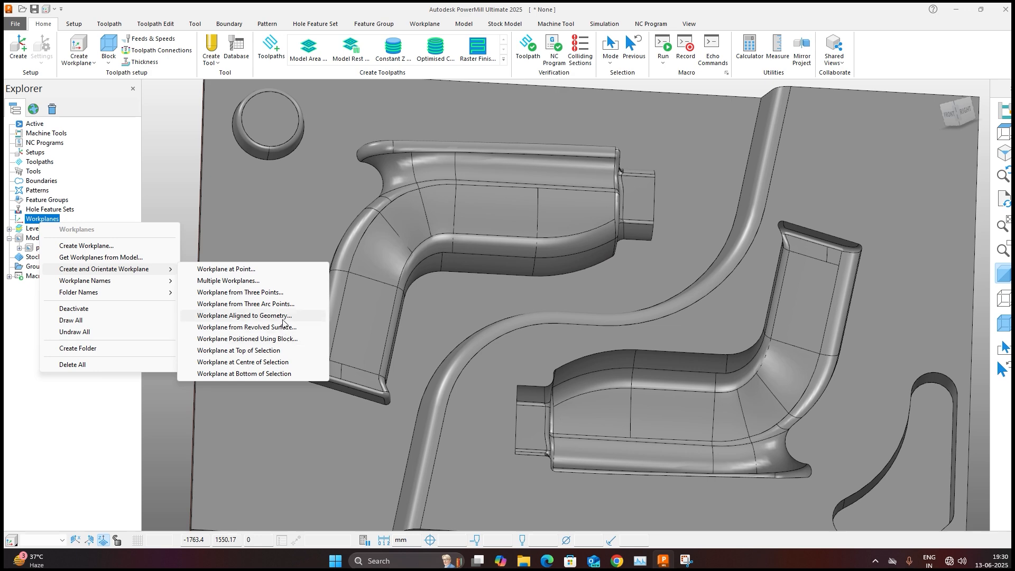
left_click(211, 179)
scroll(436, 239, "down", 5)
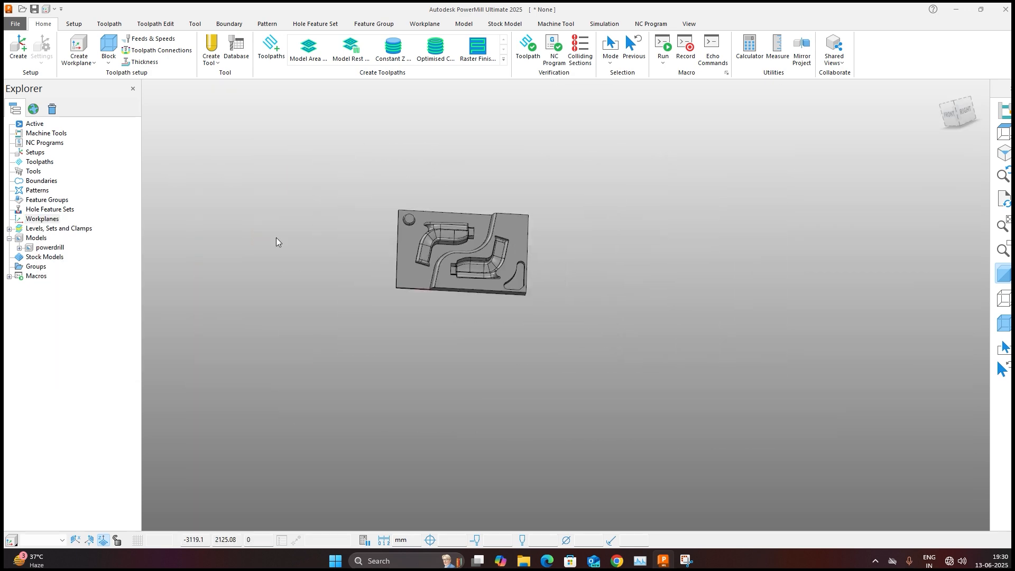
key("ctrl+5")
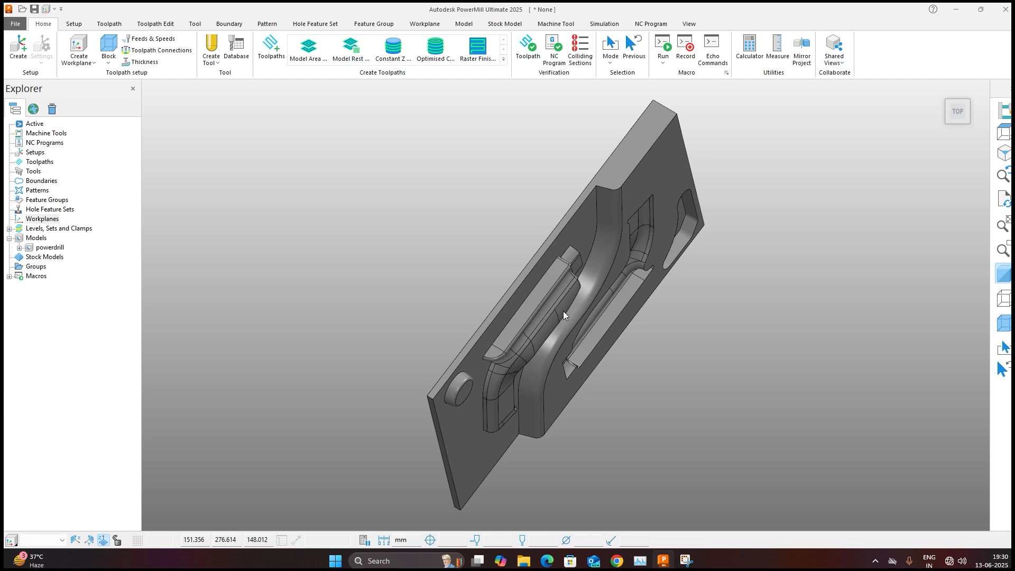
middle_click_drag(513, 351, 455, 318)
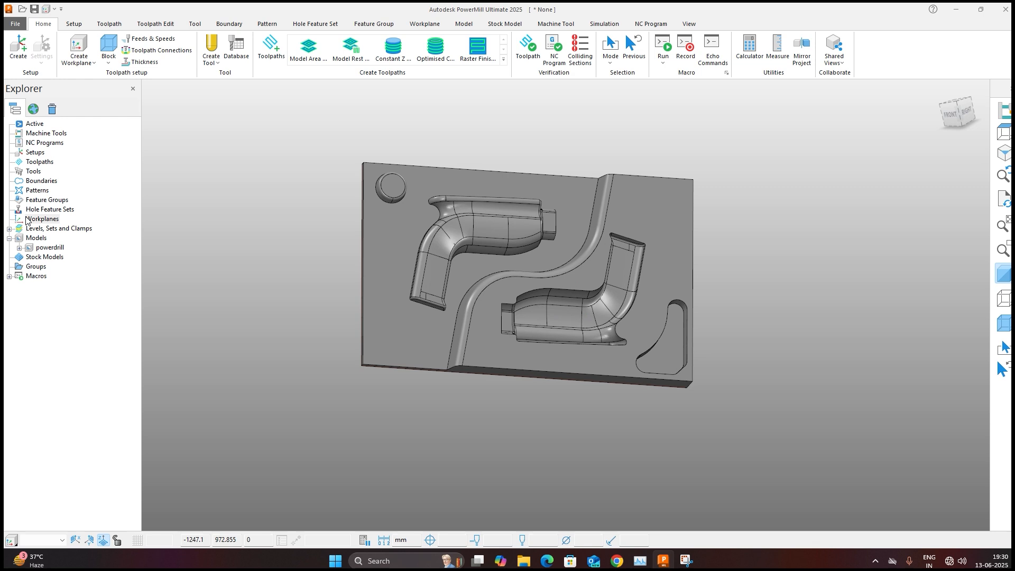
Create a workplane aligned to geometry on the plate's lower face, near its corner opposite the stepped side and below the round boss.
right_click(29, 220)
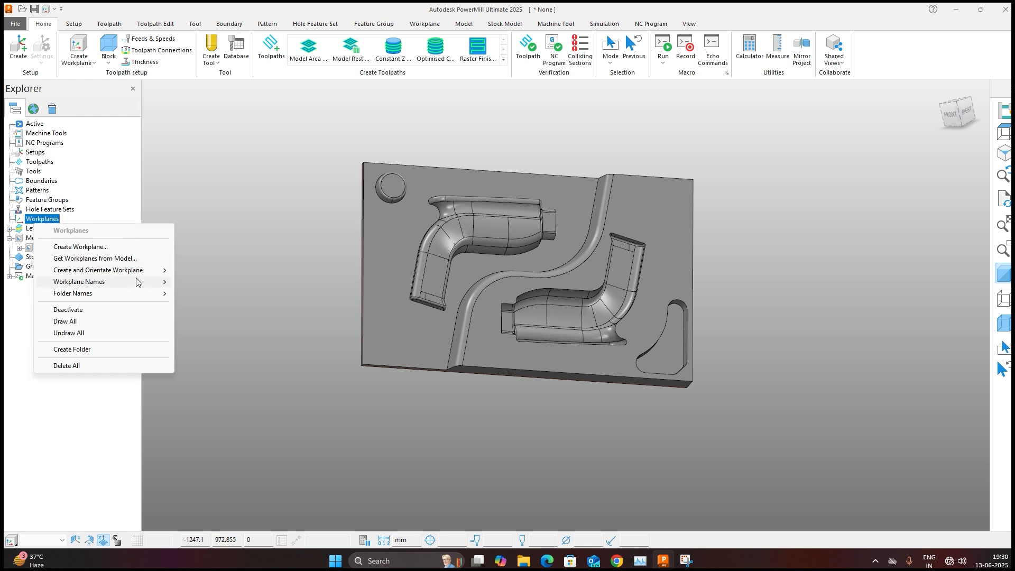
mouse_move(140, 273)
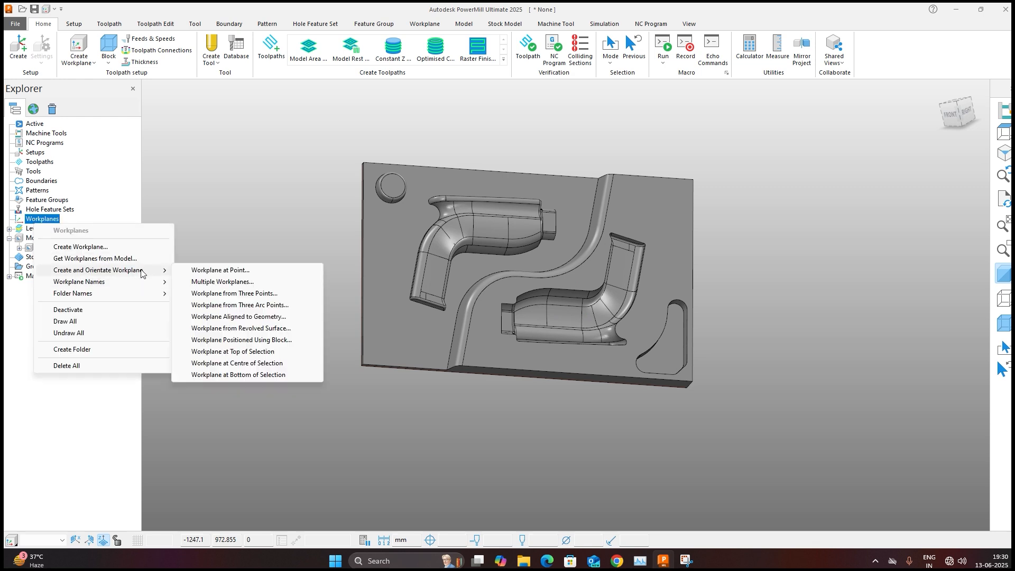
left_click(273, 320)
scroll(397, 179, "up", 3)
middle_click_drag(397, 179, 354, 256)
scroll(353, 256, "down", 3)
scroll(334, 417, "up", 4)
middle_click_drag(333, 417, 415, 360)
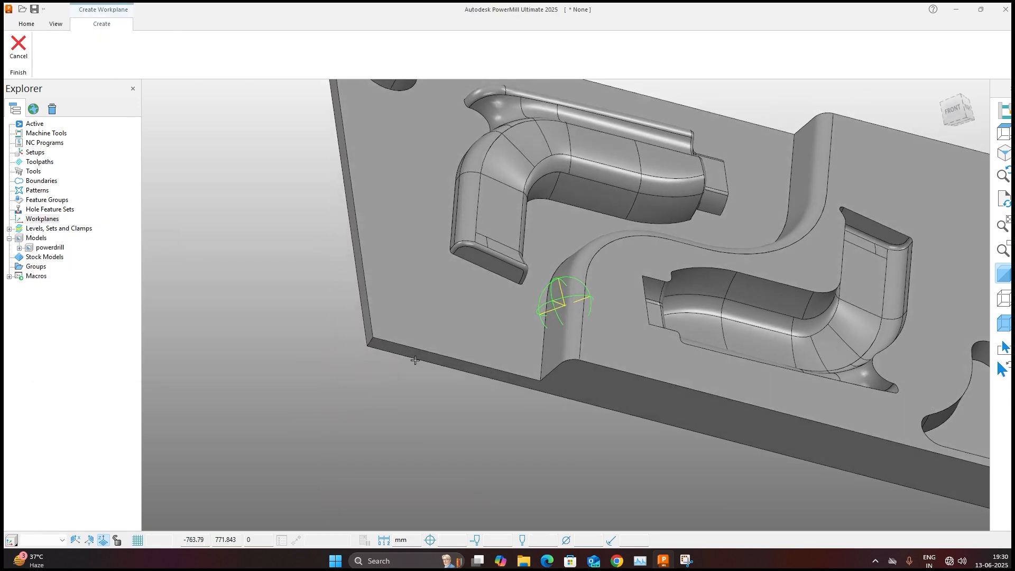
left_click(370, 294)
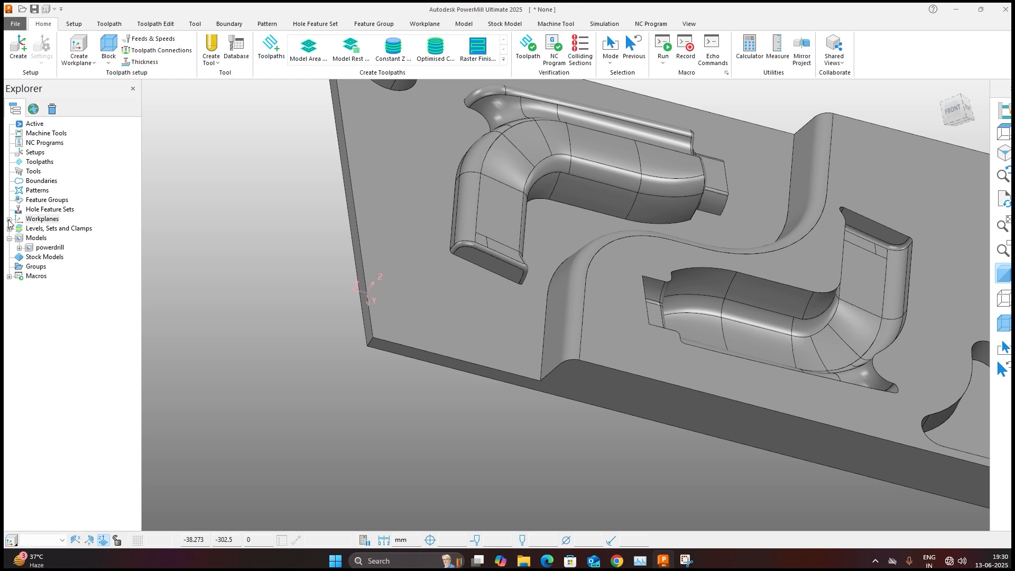
Expand the workplane list and activate the new geometry-aligned workplane 1.
left_click(9, 219)
right_click(56, 228)
left_click(88, 305)
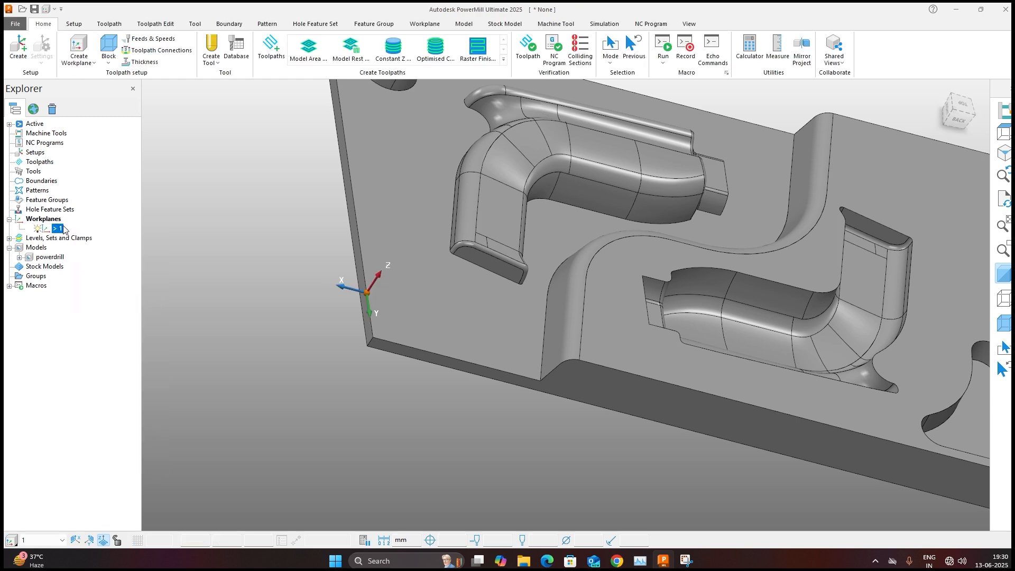
Edit workplane 1 with Swap Axes so X and Y point inward along the plate's edges, and accept the edit.
right_click(64, 229)
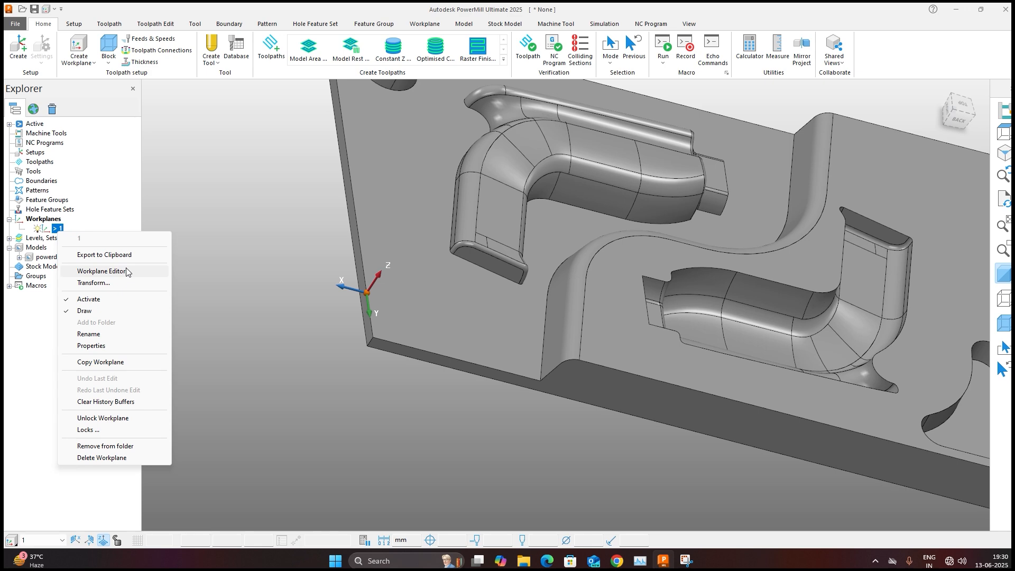
left_click(125, 272)
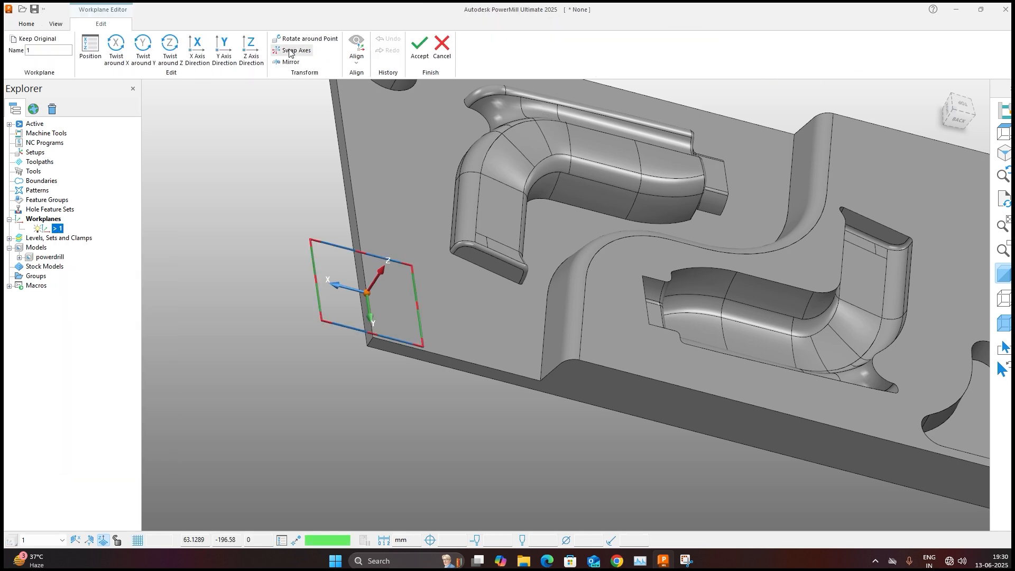
left_click(293, 50)
left_click(382, 271)
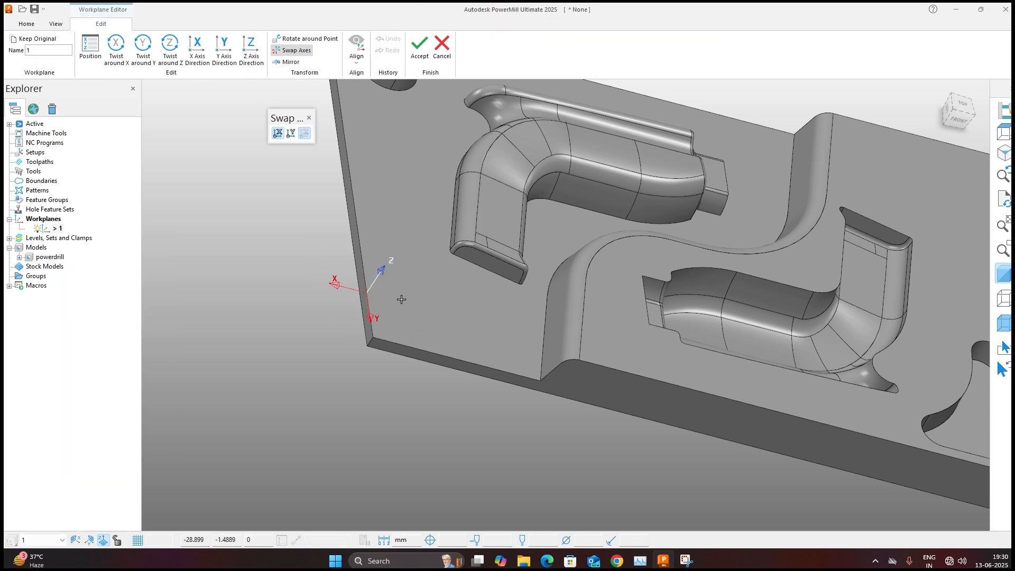
left_click(419, 48)
left_click(108, 50)
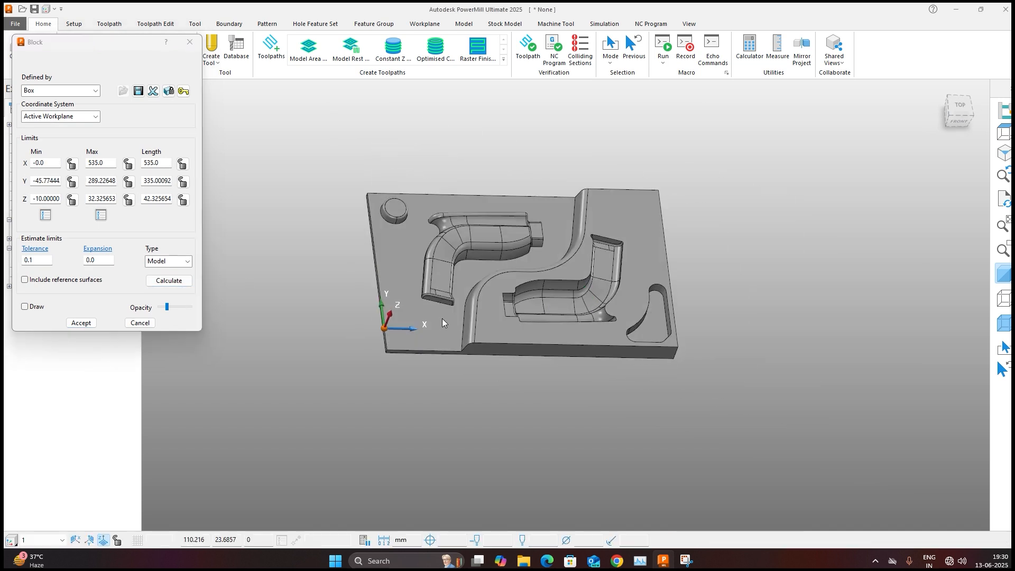
left_click(172, 282)
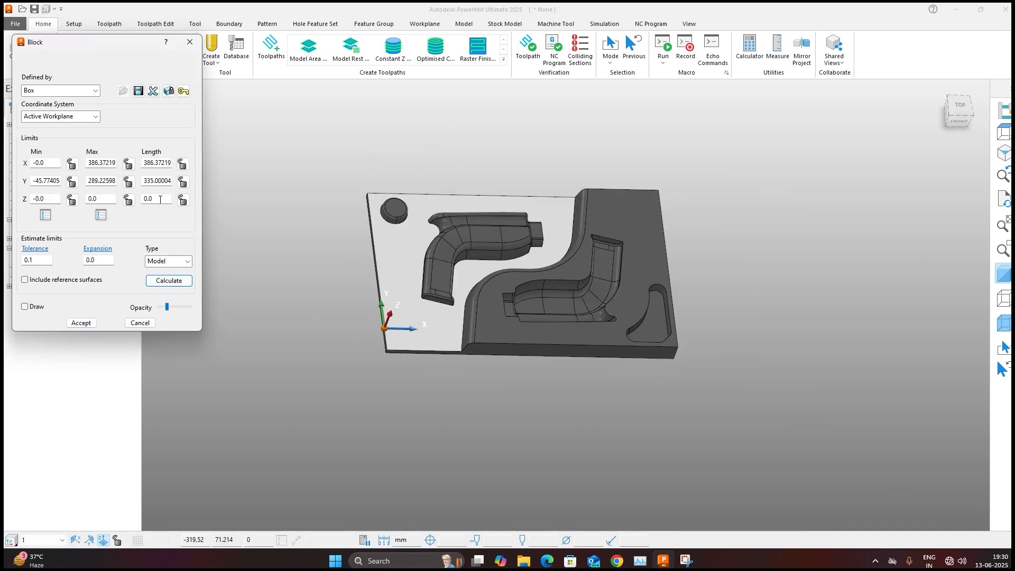
left_click_drag(160, 199, 135, 209)
middle_click_drag(715, 308, 624, 303)
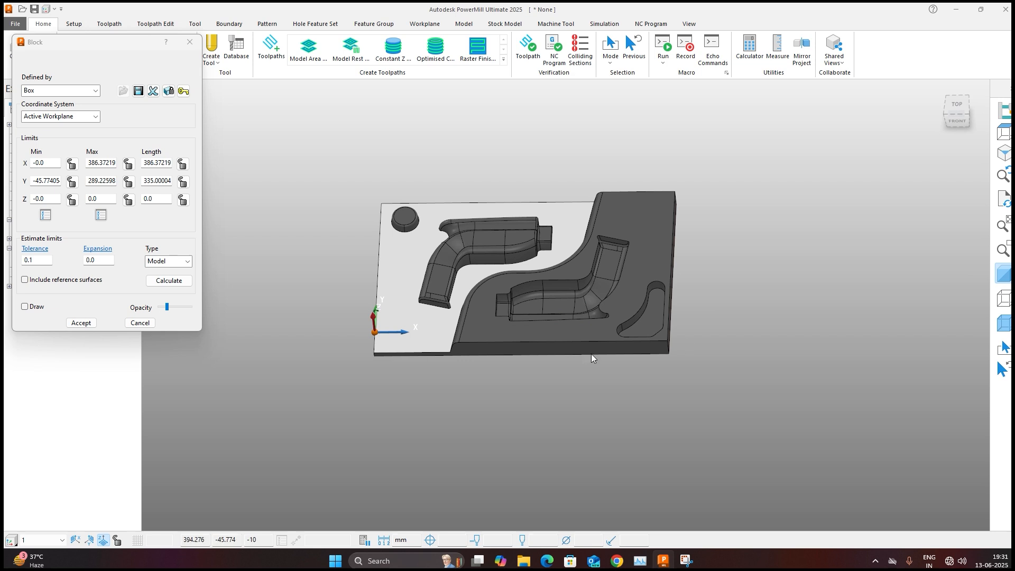
left_click(168, 280)
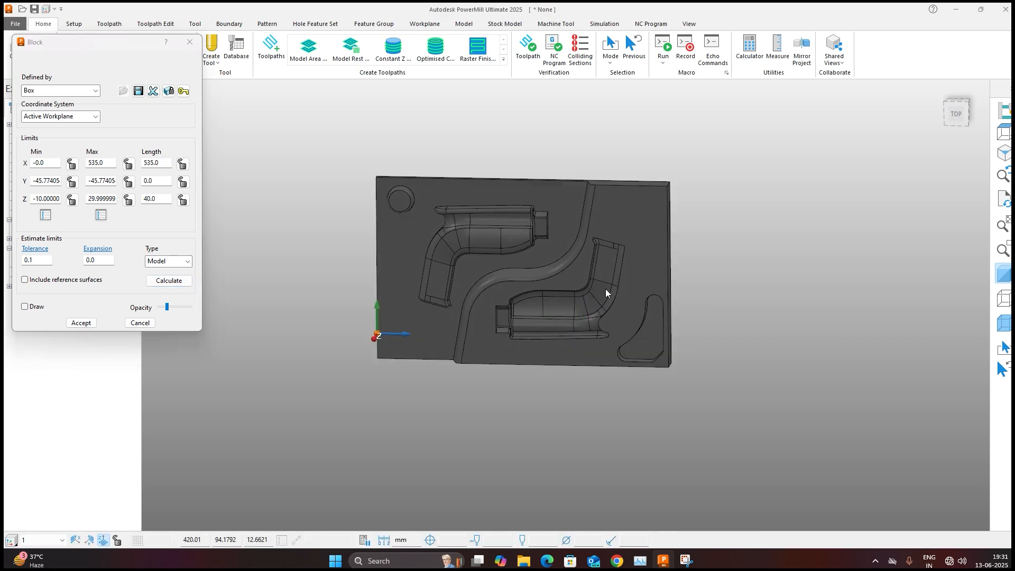
middle_click_drag(606, 293, 631, 257)
left_click(170, 280)
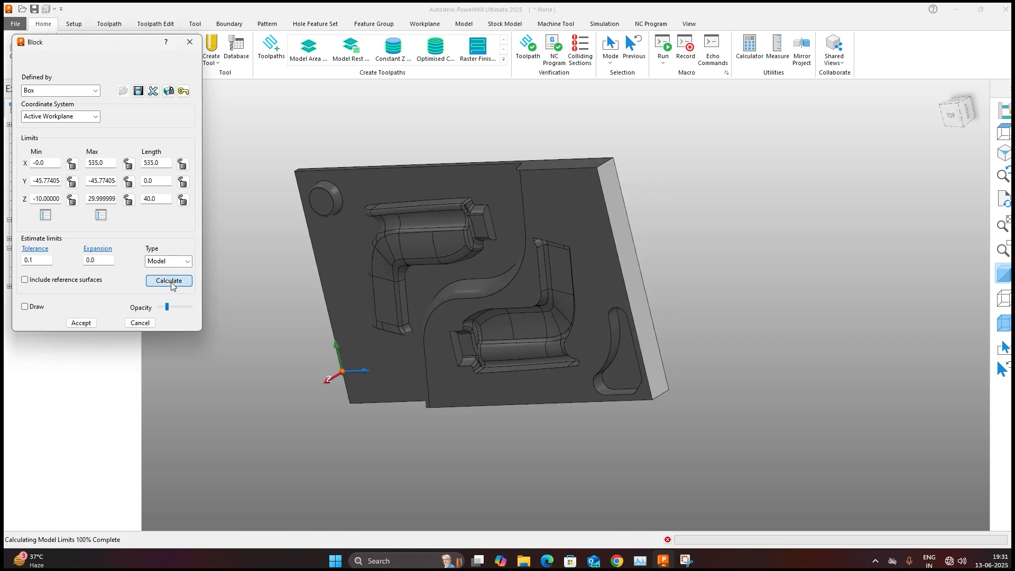
left_click(148, 323)
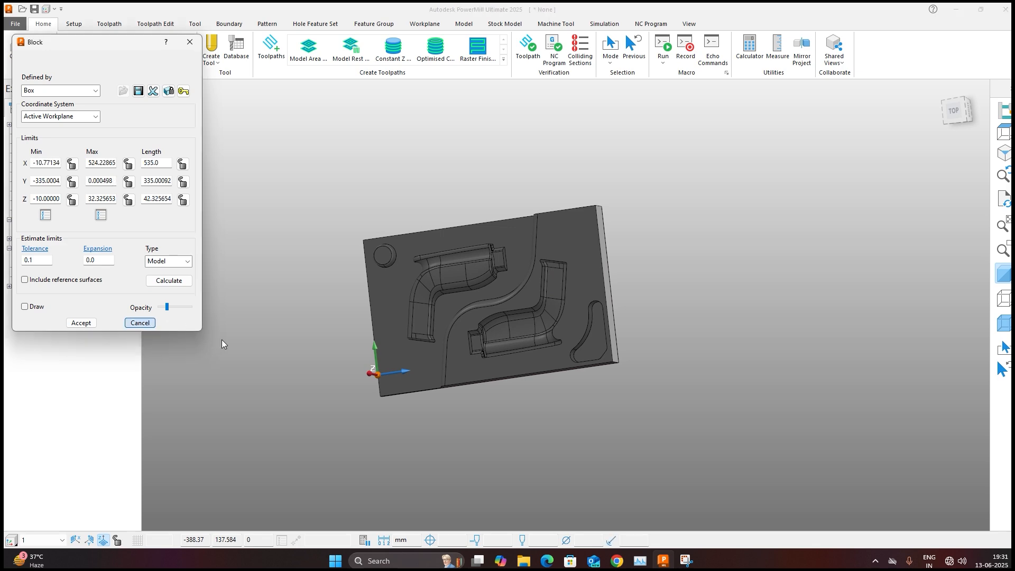
scroll(293, 323, "down", 2)
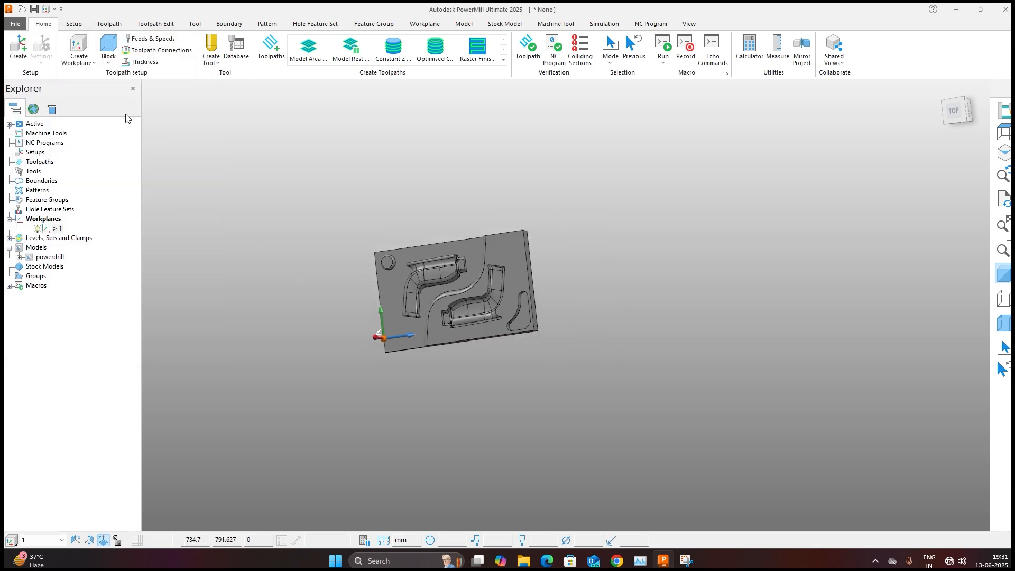
Calculate a box block around the whole model in the active workplane and accept it.
left_click(108, 50)
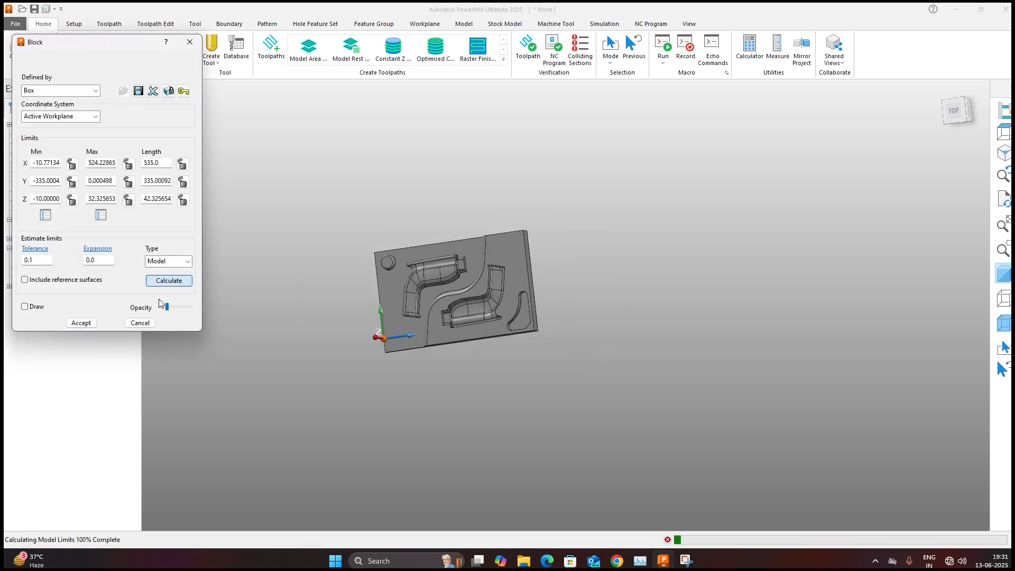
left_click(81, 322)
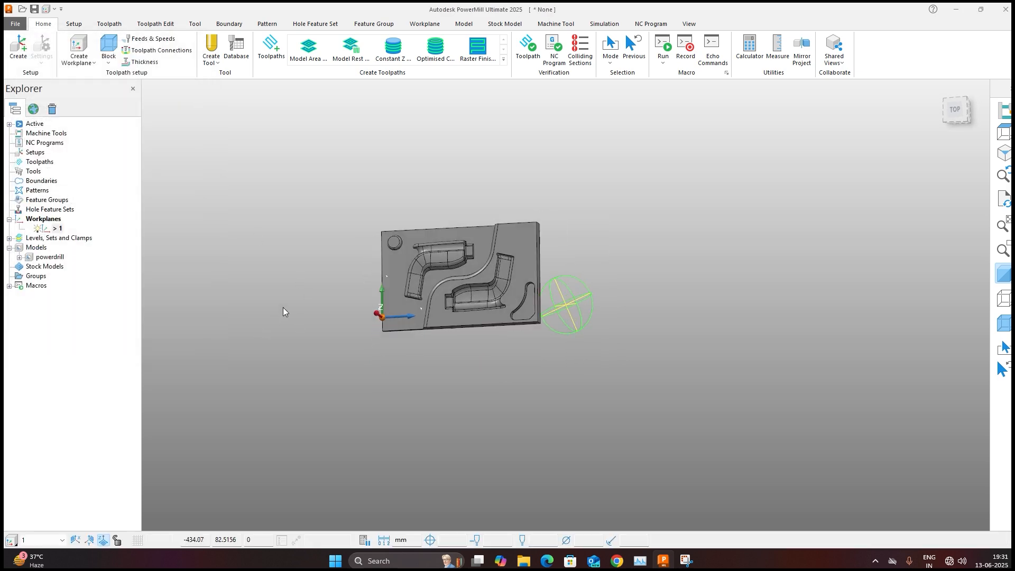
left_click(108, 53)
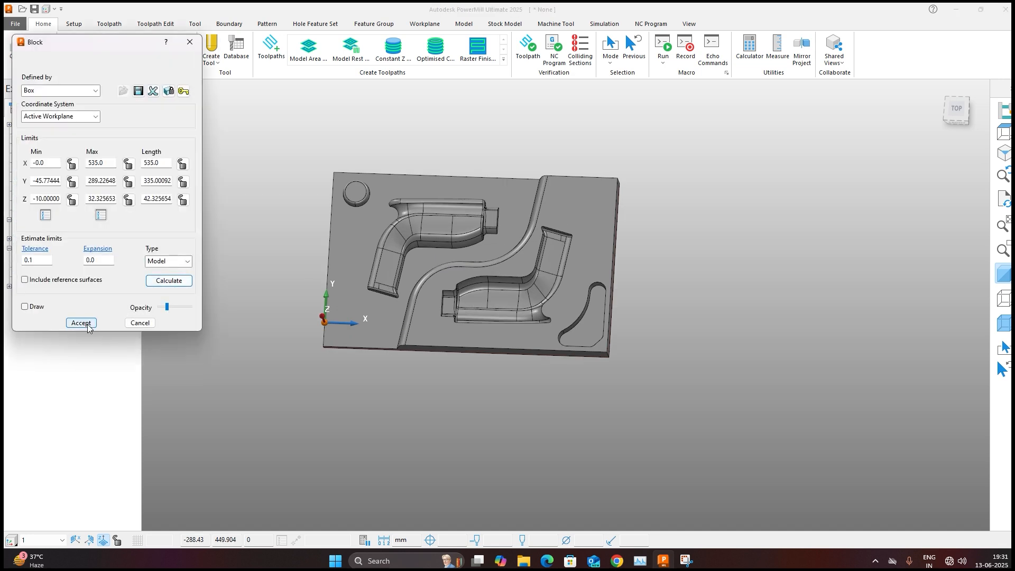
left_click(88, 324)
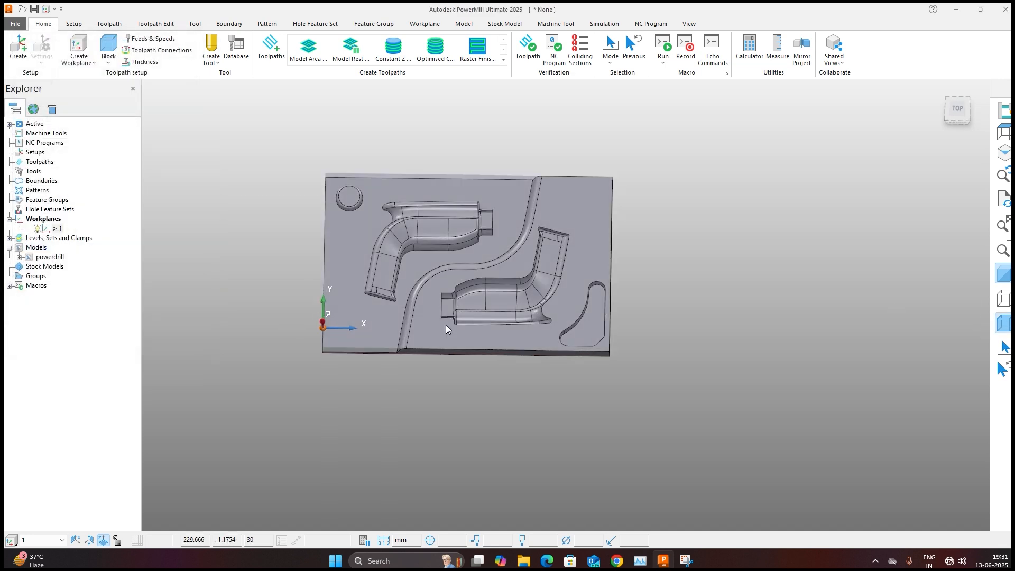
Create a workplane from the revolved surface of the round boss, centred on its top face.
right_click(47, 222)
mouse_move(138, 271)
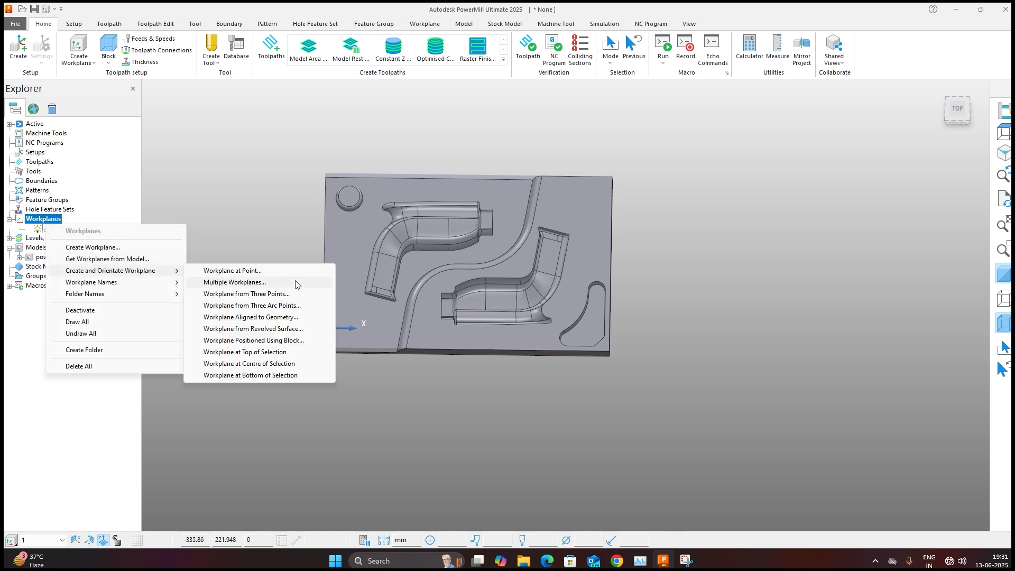
left_click(291, 330)
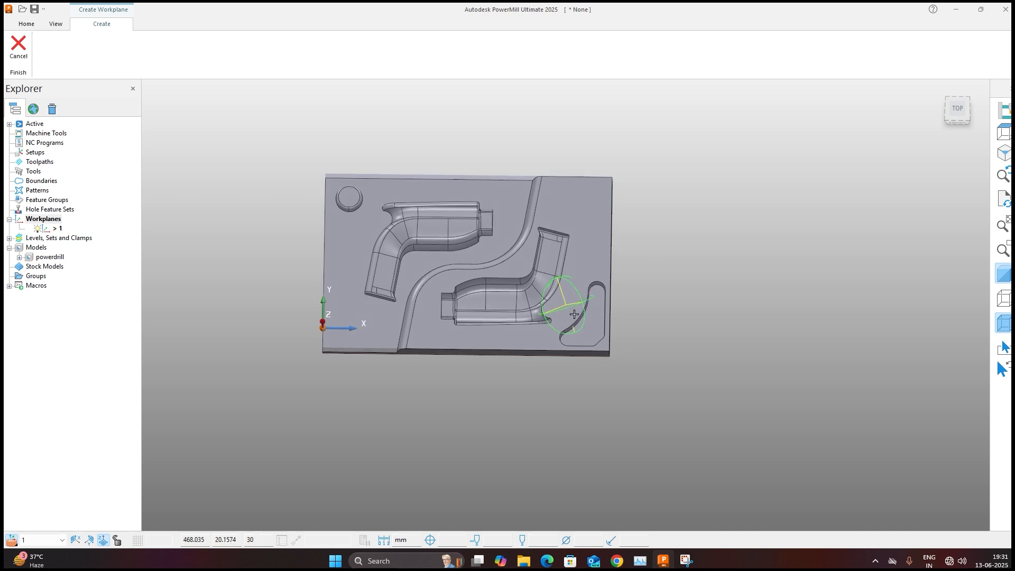
middle_click_drag(576, 308, 571, 288)
scroll(323, 177, "up", 3)
scroll(350, 227, "up", 5)
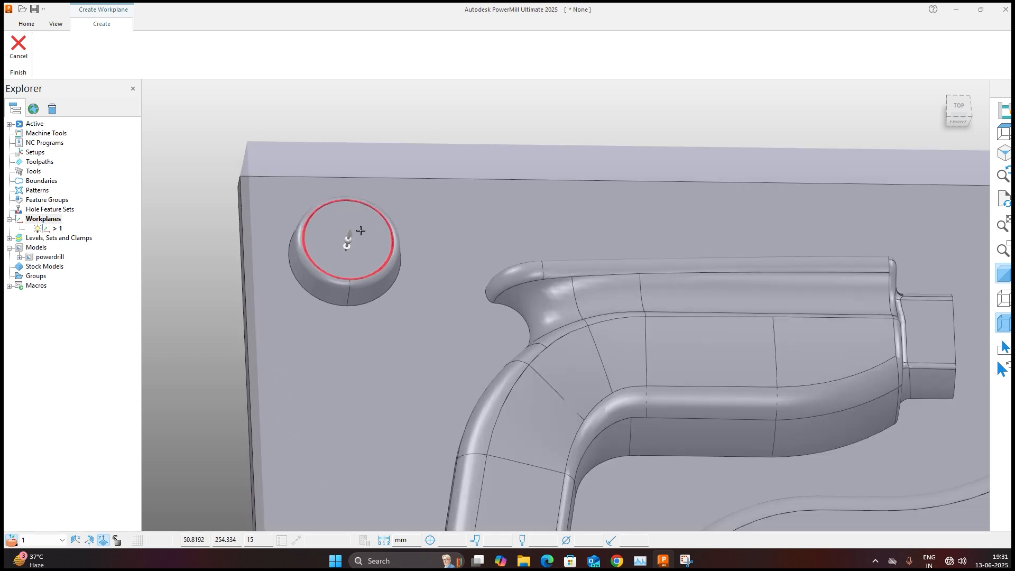
left_click(346, 241)
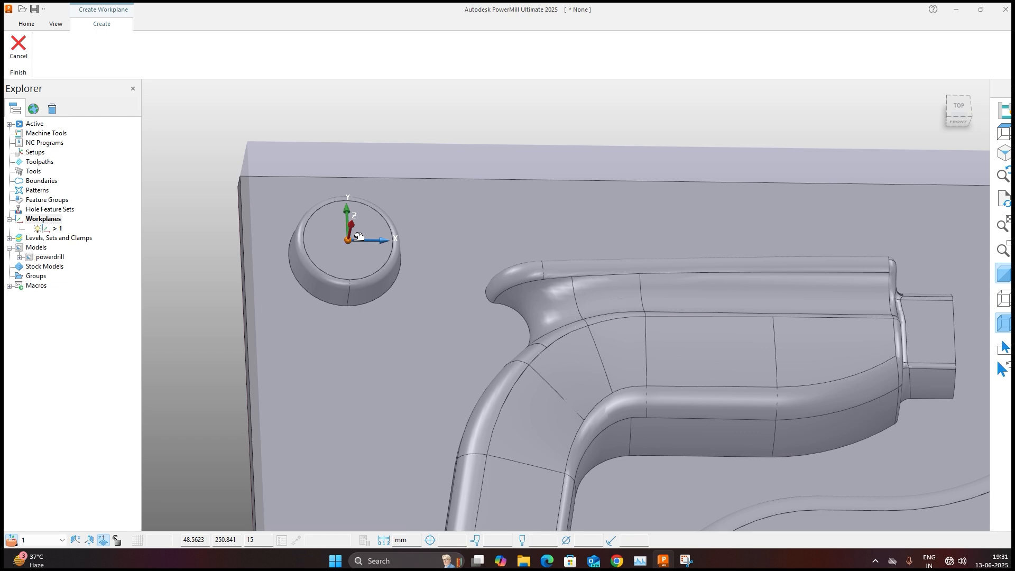
left_click(359, 236)
Activate the new workplane on the round boss, recalculate the box block from it, and accept the block.
right_click(55, 237)
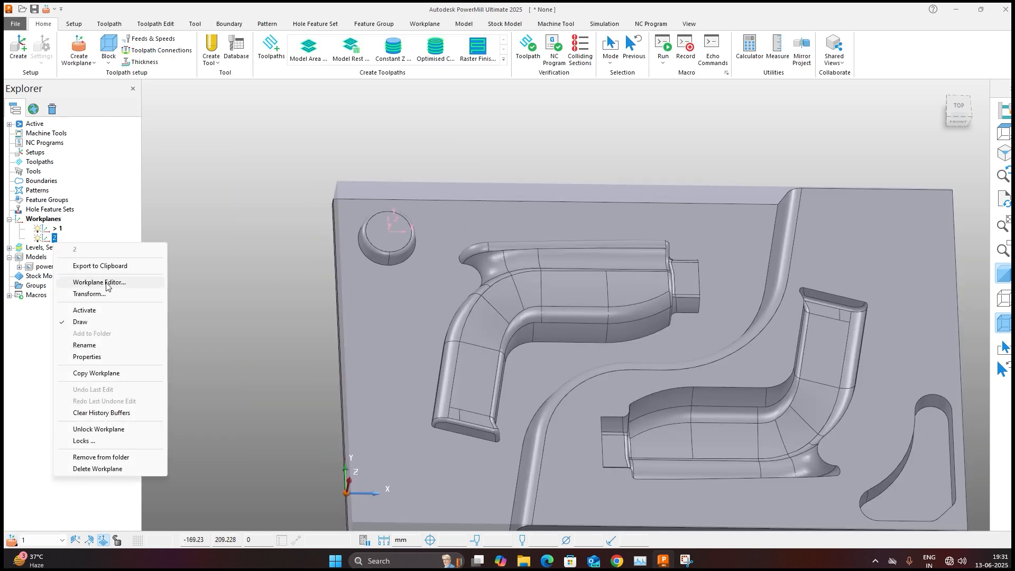
left_click(103, 309)
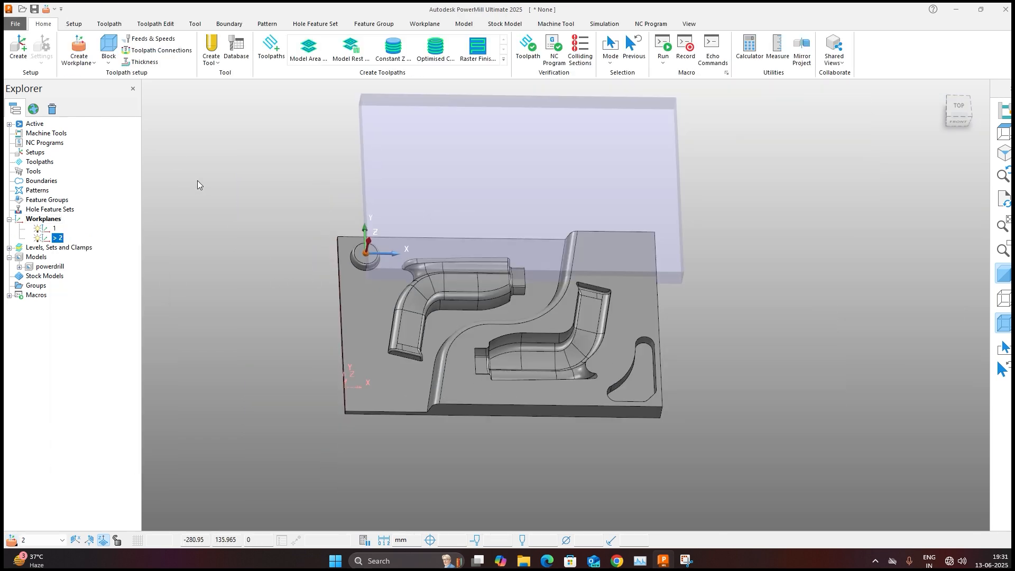
left_click(108, 47)
left_click(173, 282)
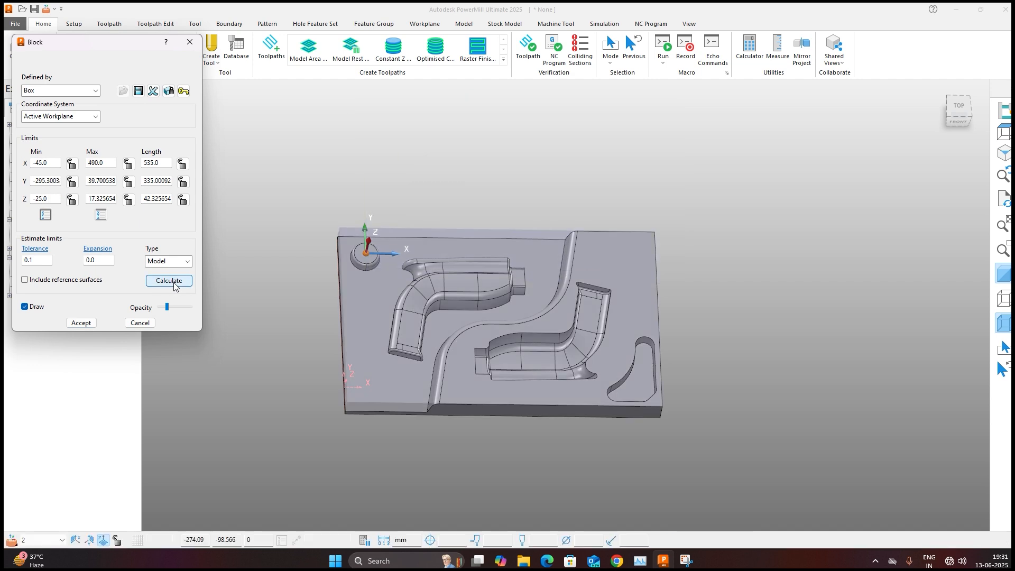
left_click(81, 323)
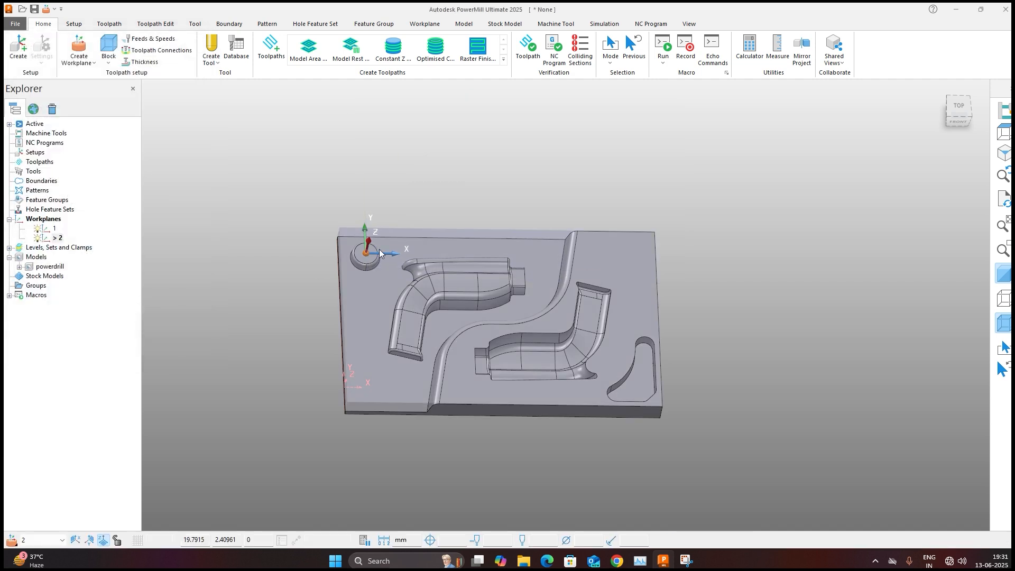
scroll(379, 252, "up", 3)
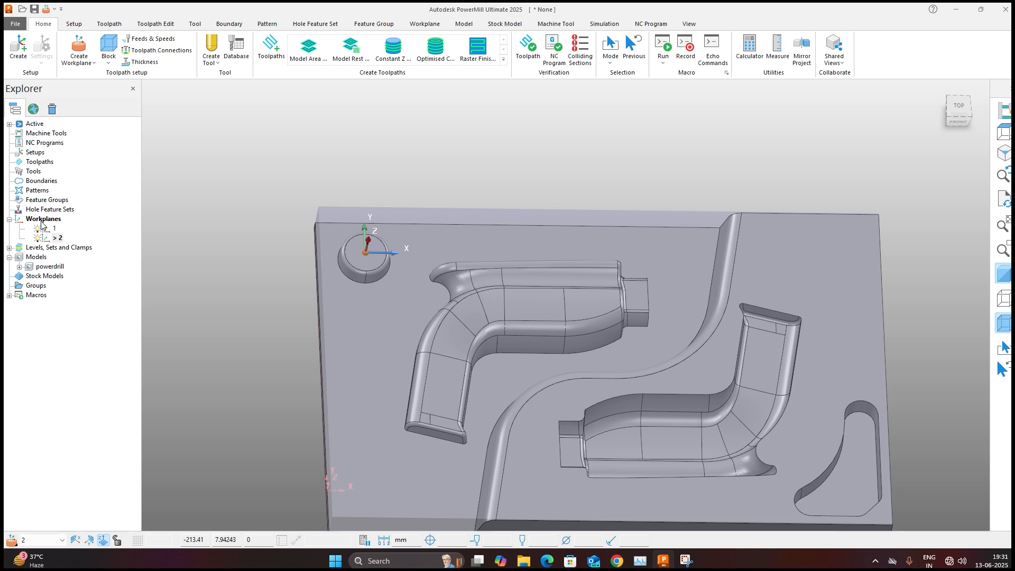
Create a workplane positioned using the block, at the centre point of the block's top face.
right_click(58, 219)
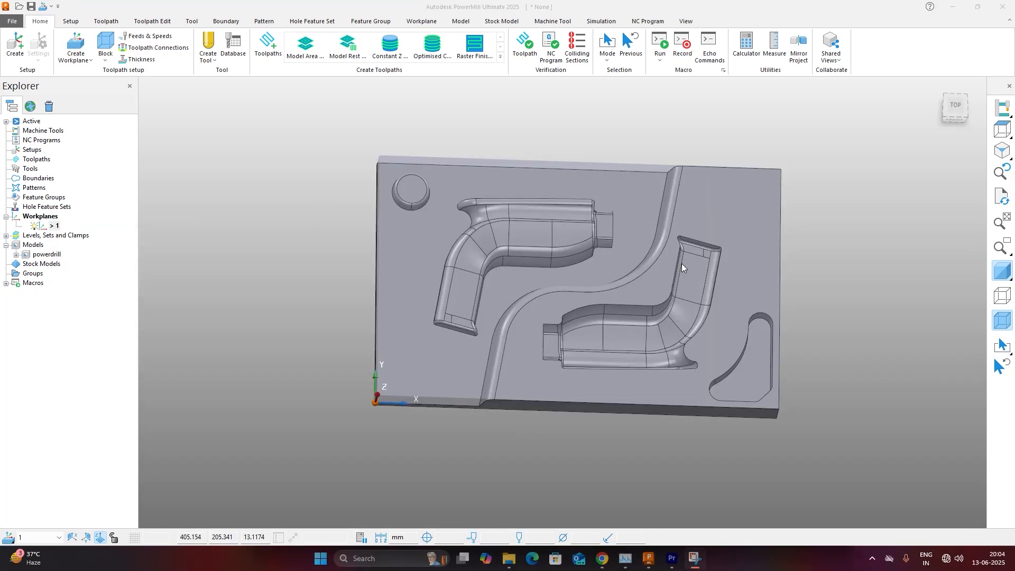
scroll(681, 263, "up", 2)
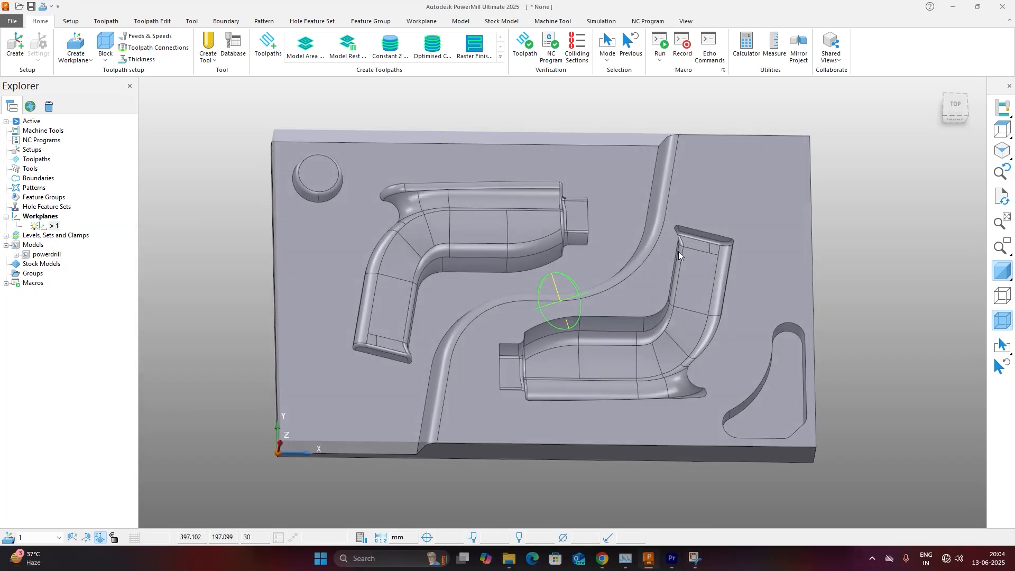
left_click(36, 219)
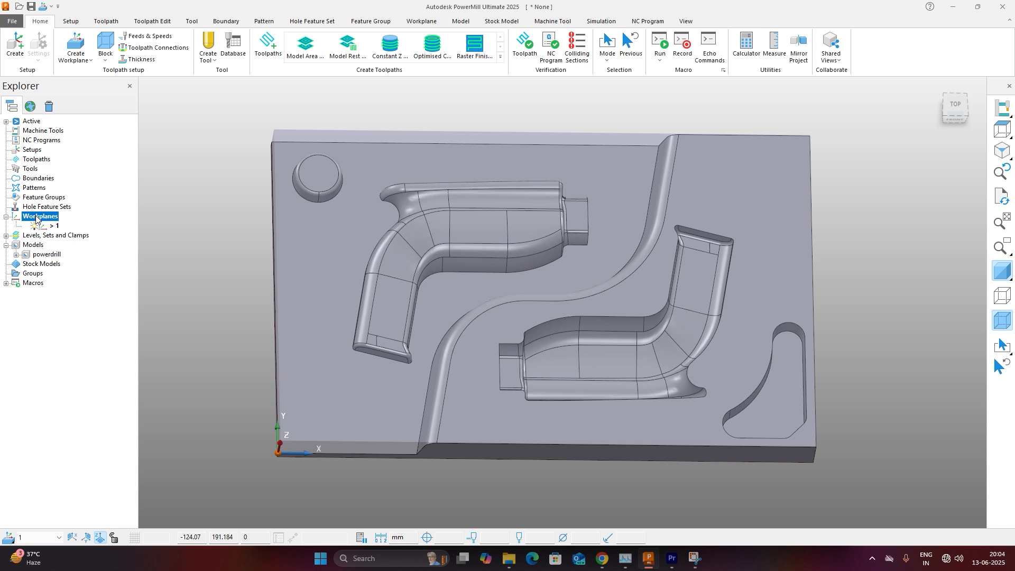
right_click(35, 218)
mouse_move(143, 269)
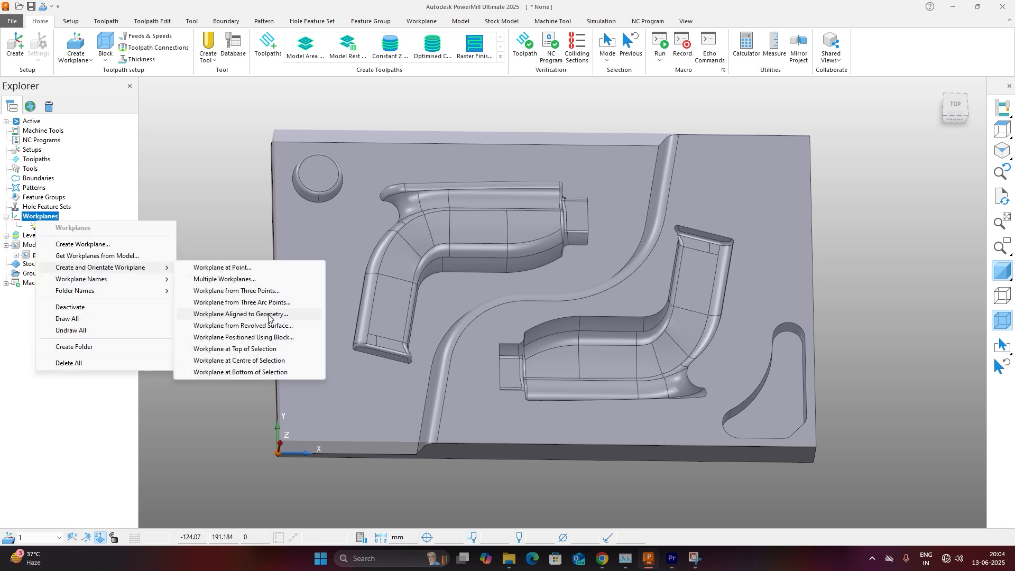
left_click(230, 338)
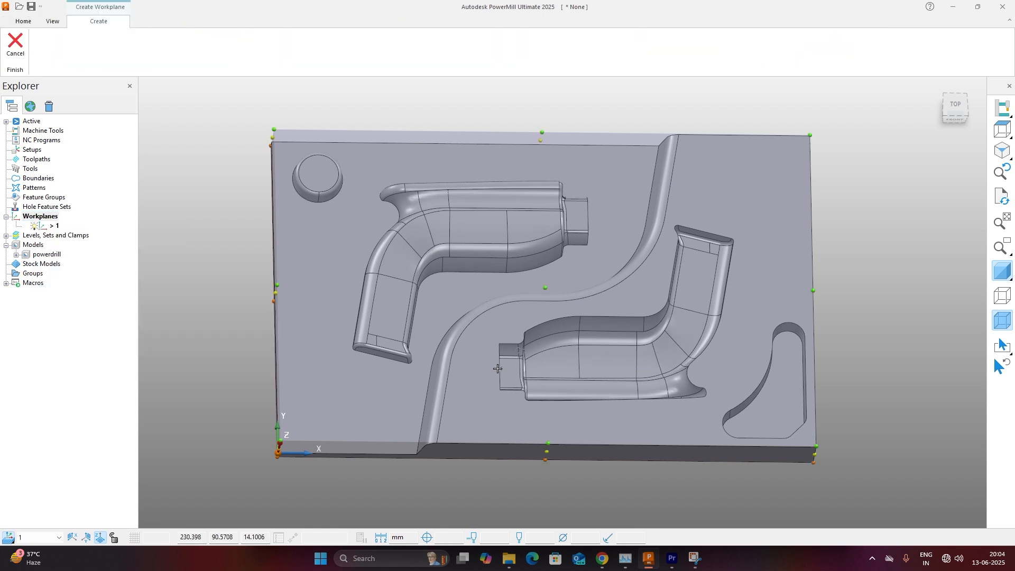
middle_click_drag(562, 346, 579, 326)
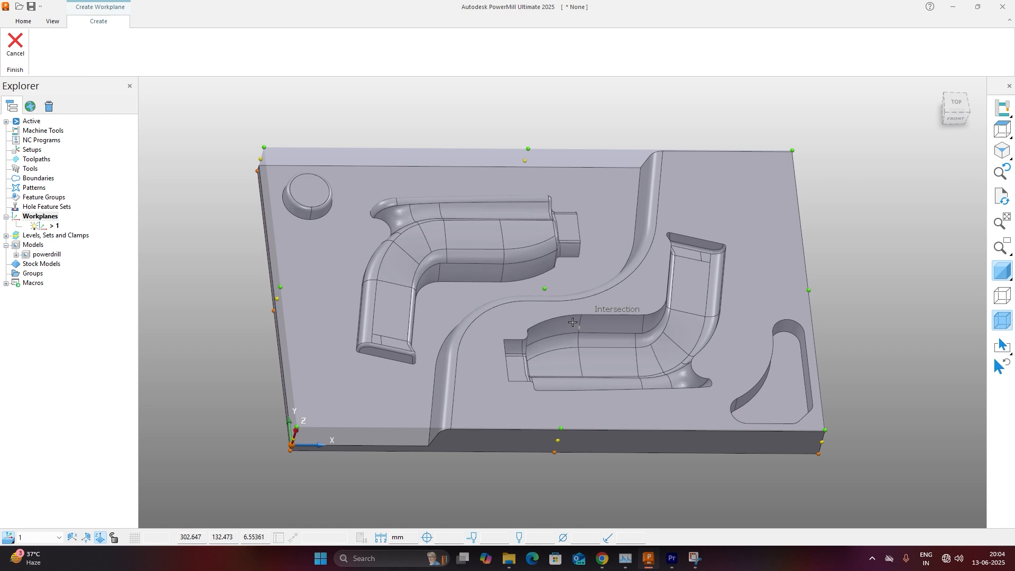
left_click(547, 286)
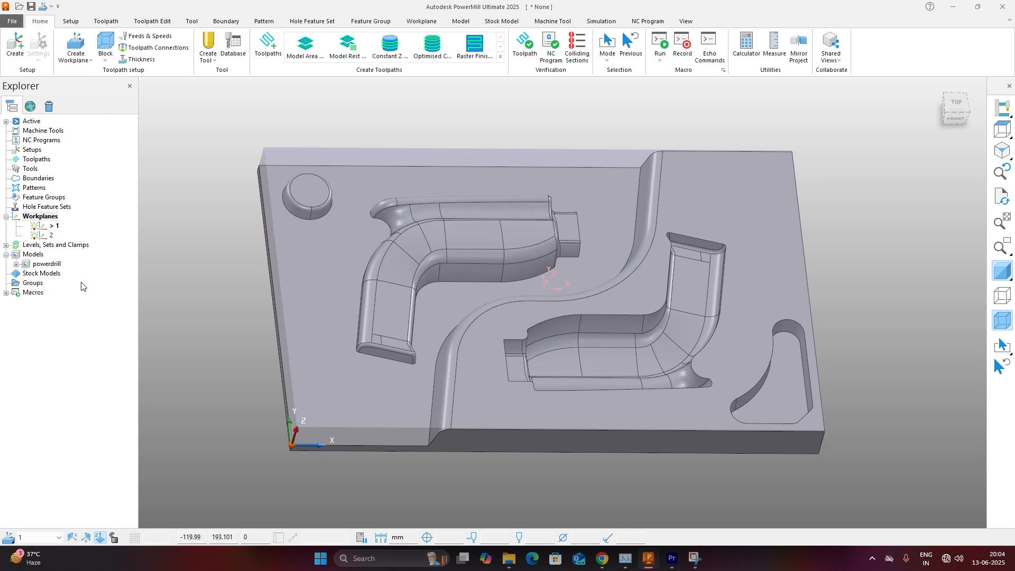
Create another workplane positioned using the block, at the midpoint of the top front long edge.
right_click(47, 218)
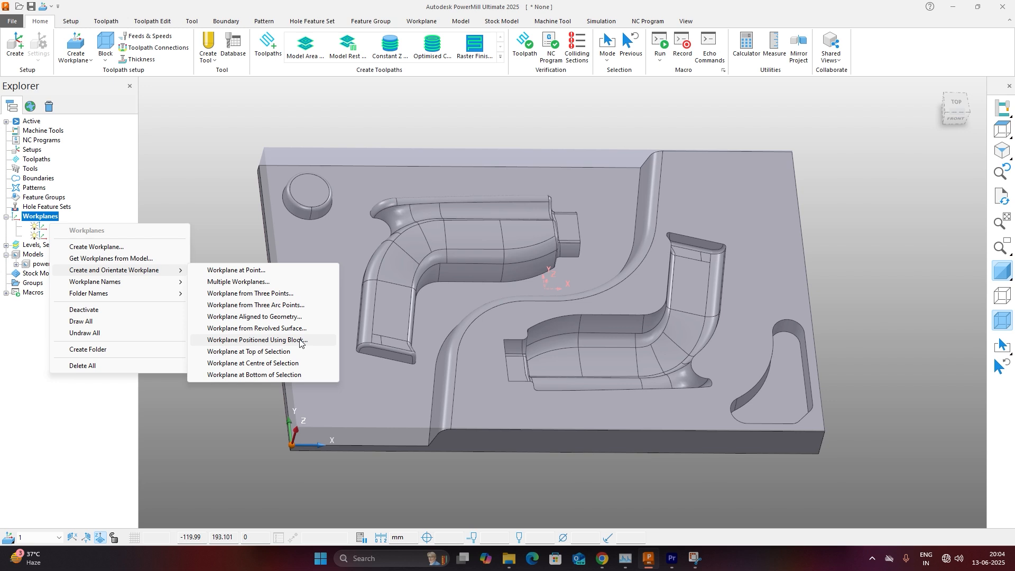
left_click(300, 341)
left_click(574, 427)
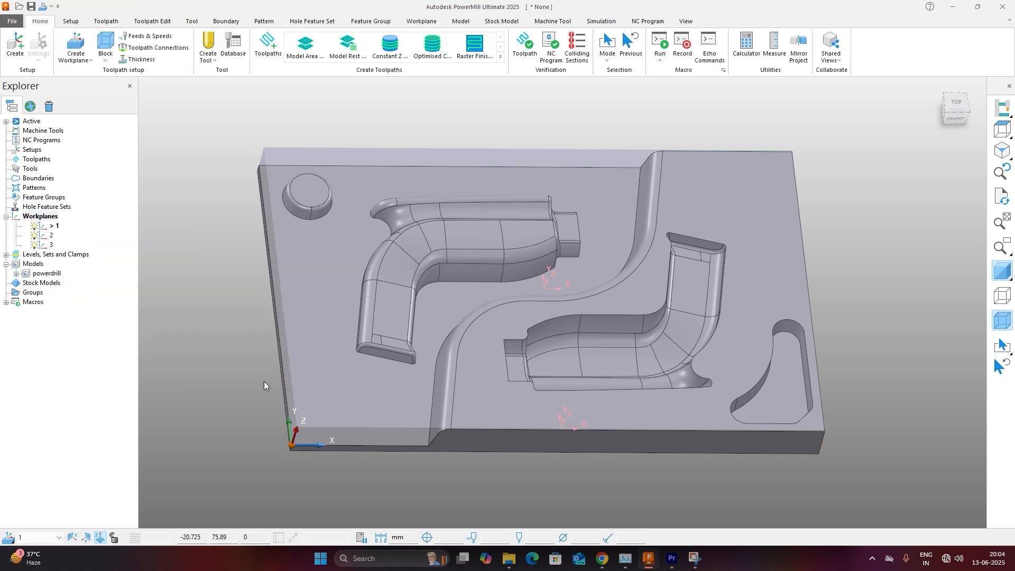
Activate the workplane at the front edge midpoint and recalculate the box block relative to it.
right_click(40, 243)
left_click(69, 316)
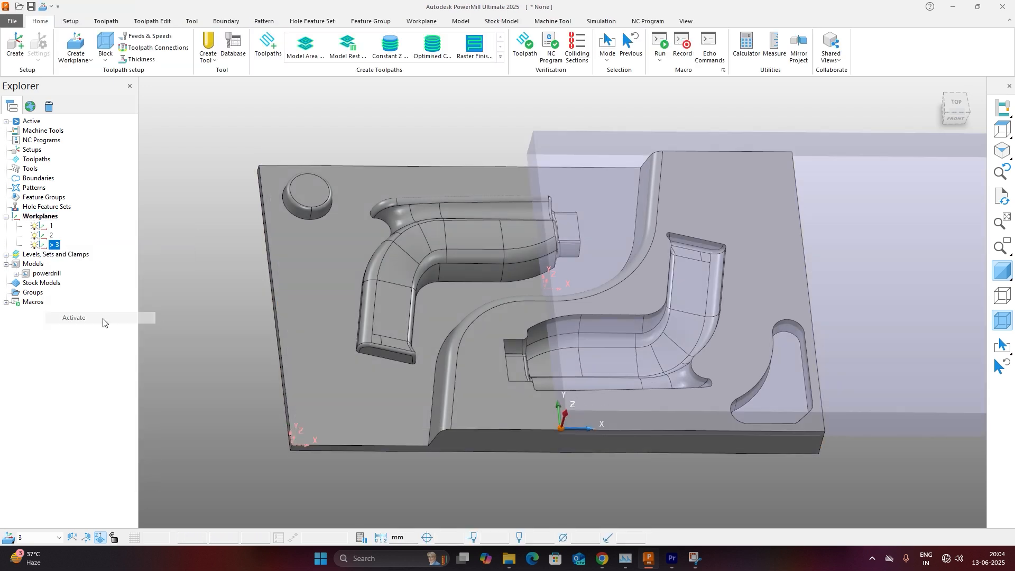
left_click(105, 45)
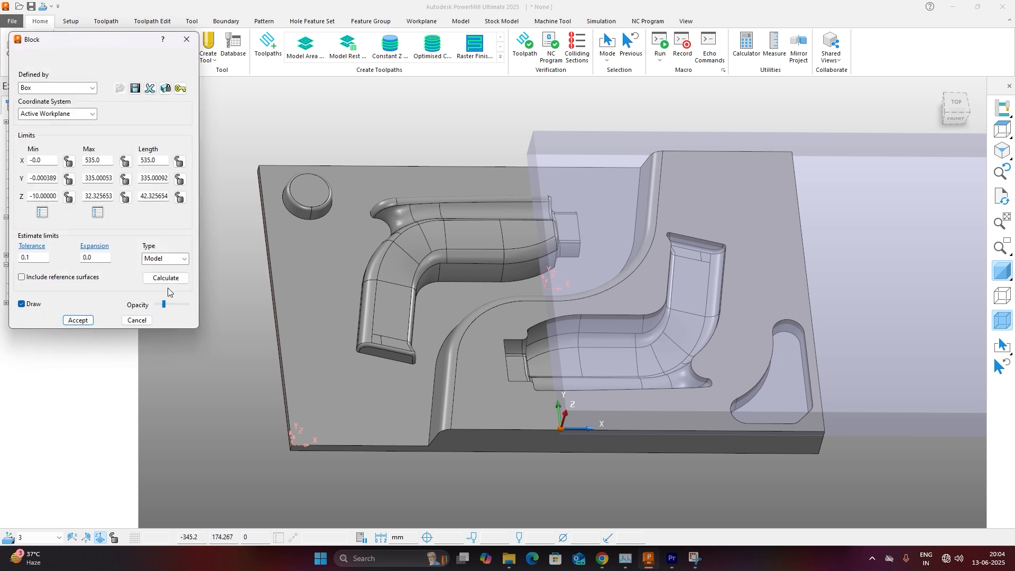
left_click(166, 278)
Check the block's minimum and maximum X limits against the edge workplane's origin, and accept the block.
scroll(455, 278, "down", 1)
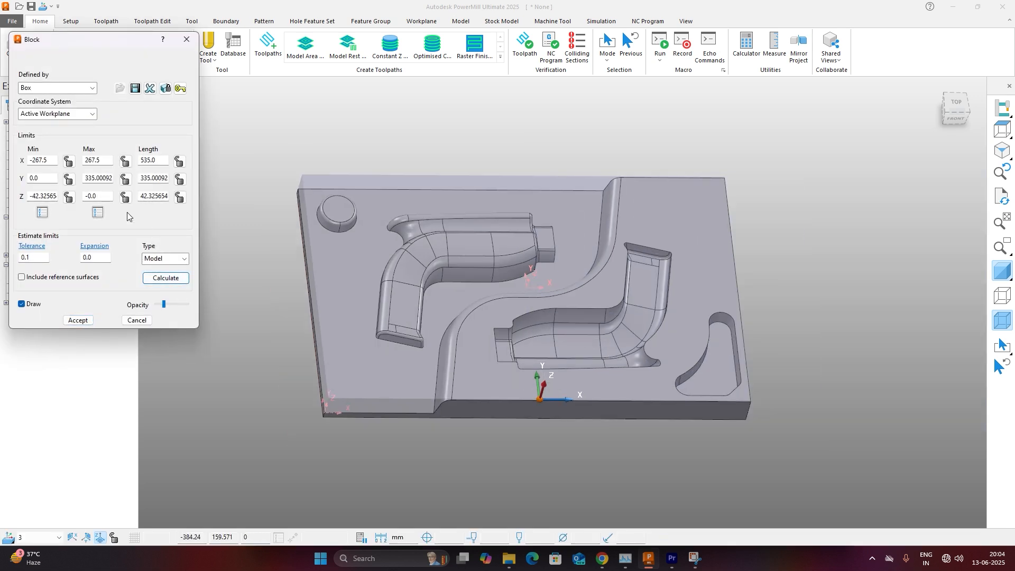
left_click_drag(52, 162, 30, 167)
left_click_drag(104, 161, 30, 178)
scroll(522, 396, "up", 3)
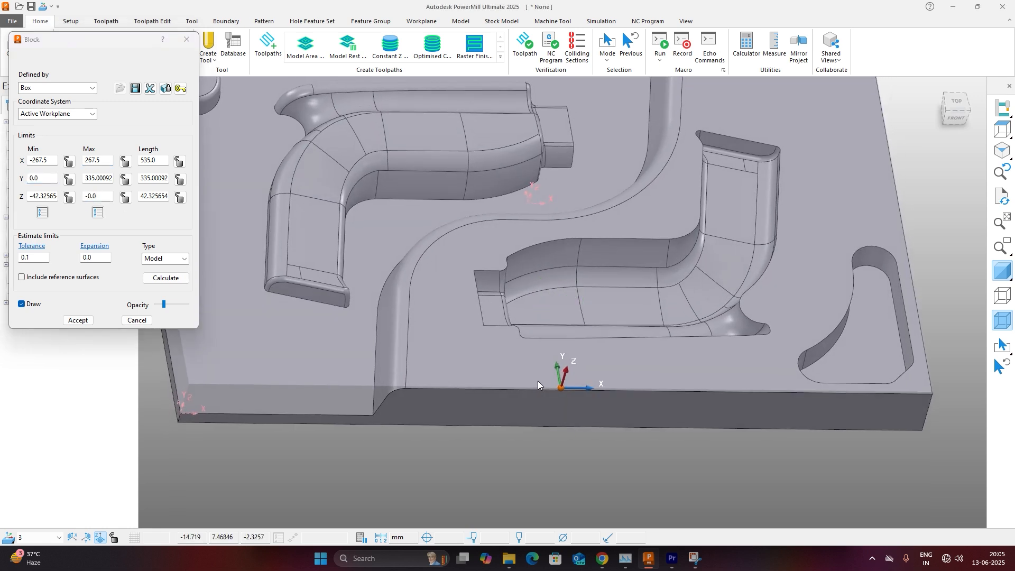
scroll(538, 380, "down", 3)
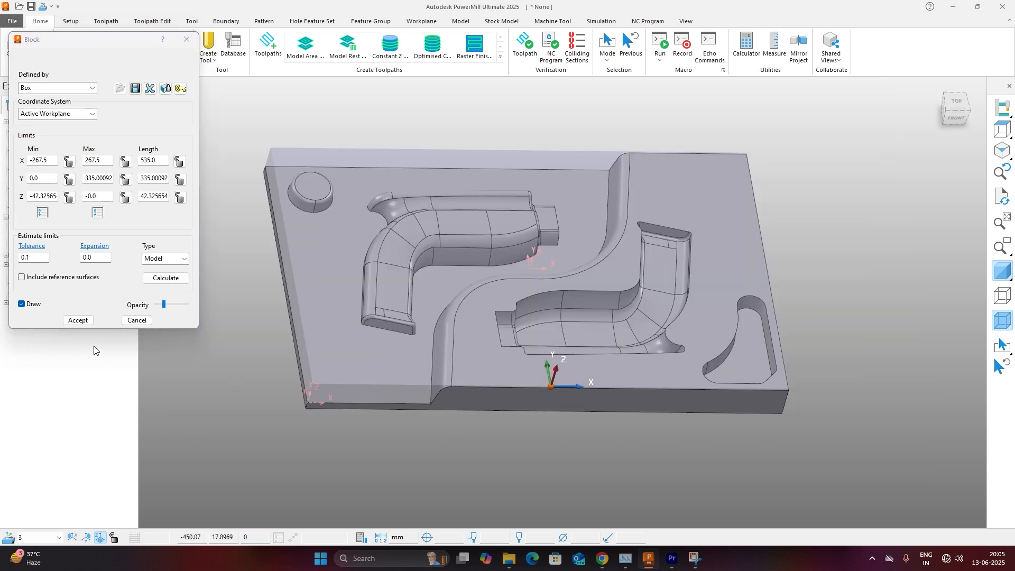
left_click(78, 320)
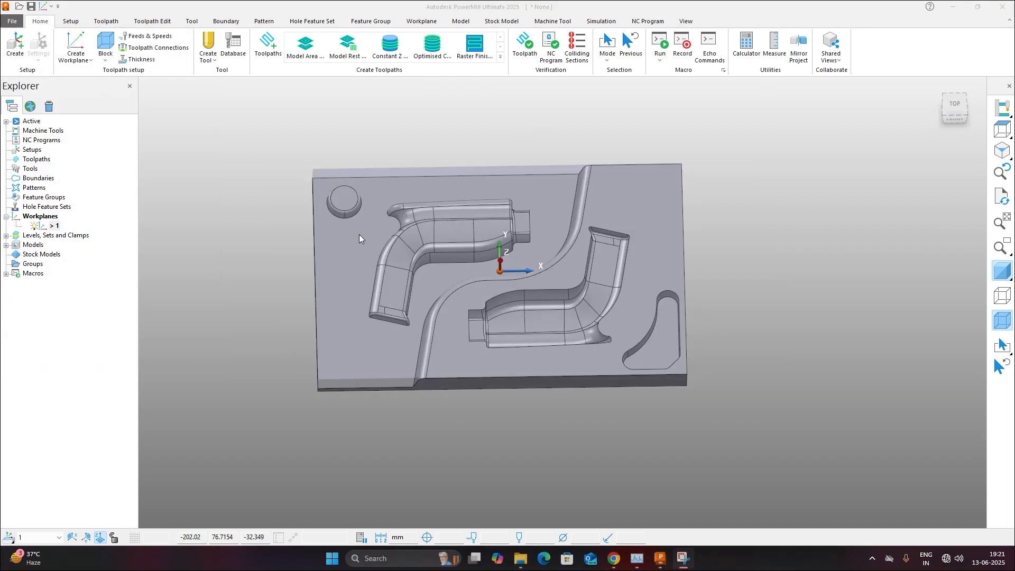
right_click(49, 218)
mouse_move(136, 277)
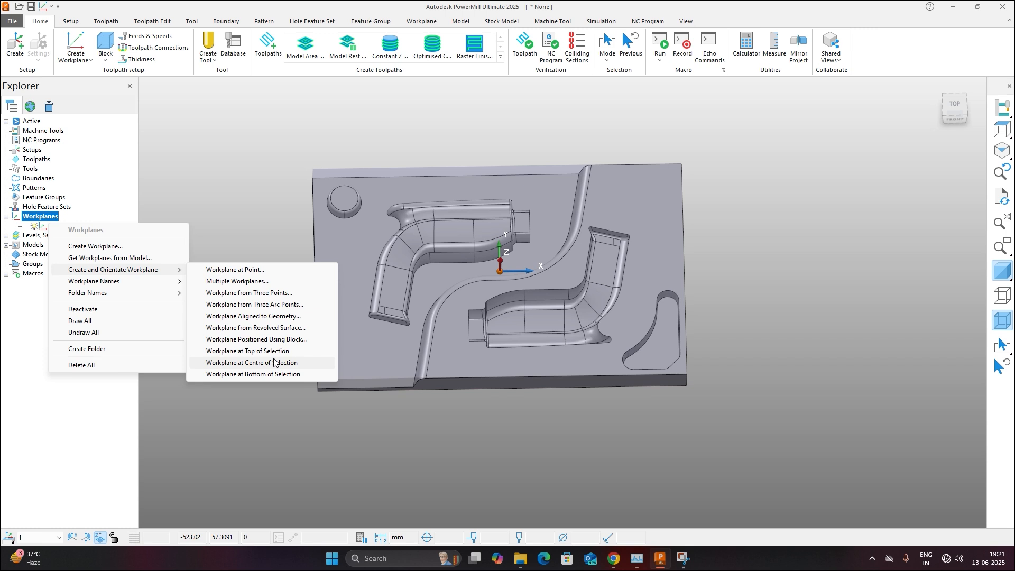
left_click(253, 182)
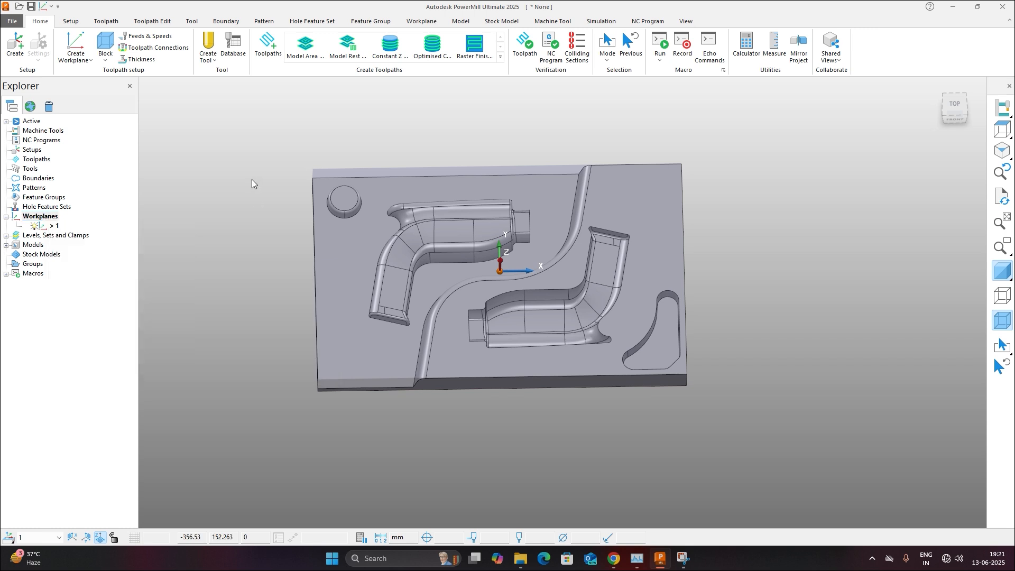
Hide workplane 1, select the whole model, and create a workplane at the top of the selection.
left_click(36, 226)
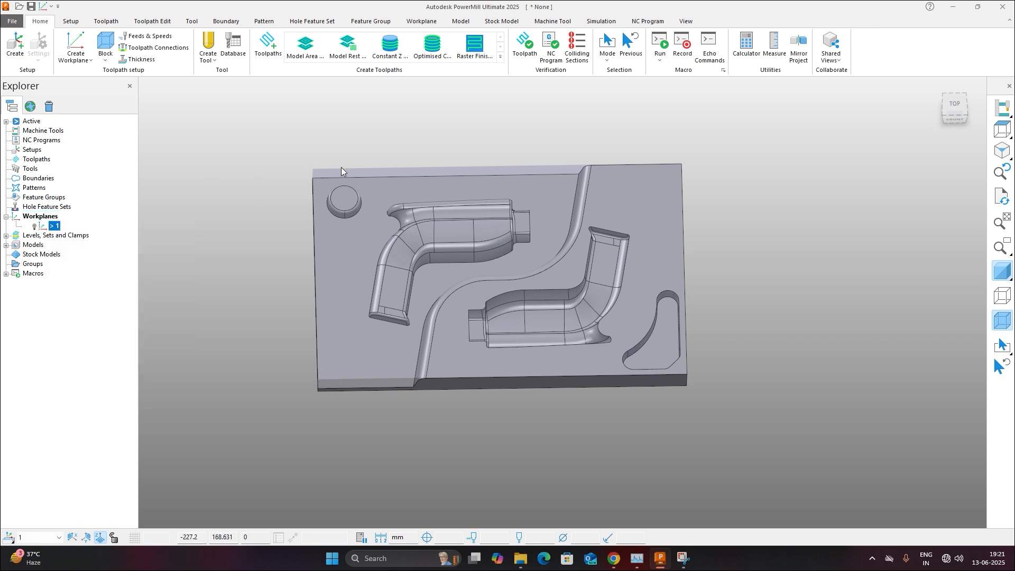
left_click_drag(750, 123, 236, 439)
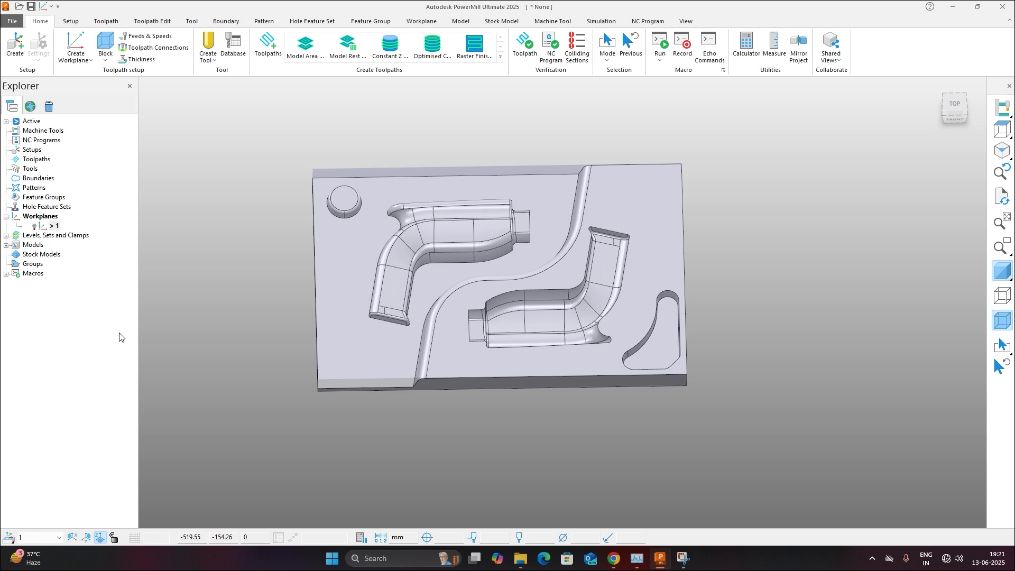
right_click(47, 218)
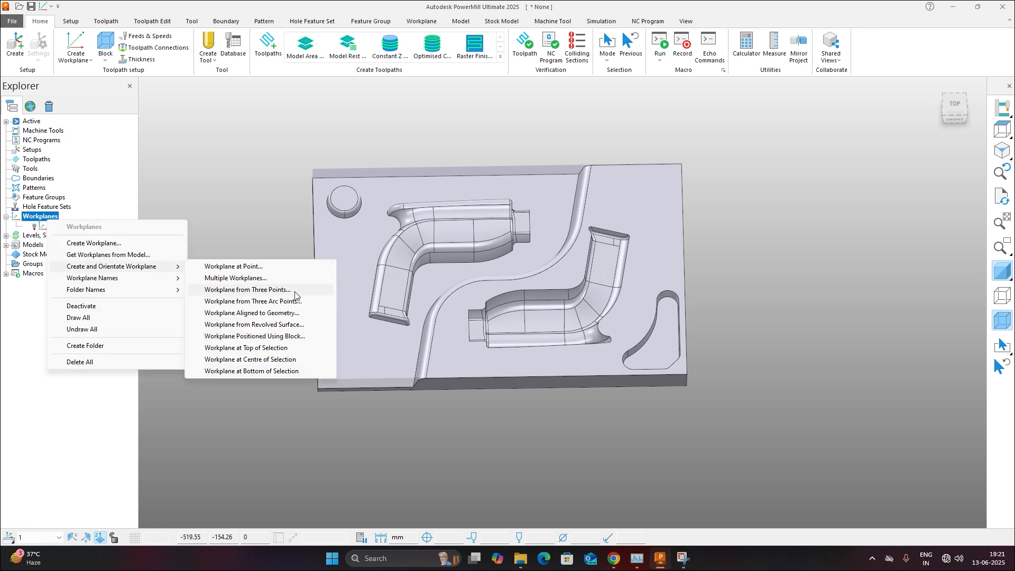
left_click(282, 348)
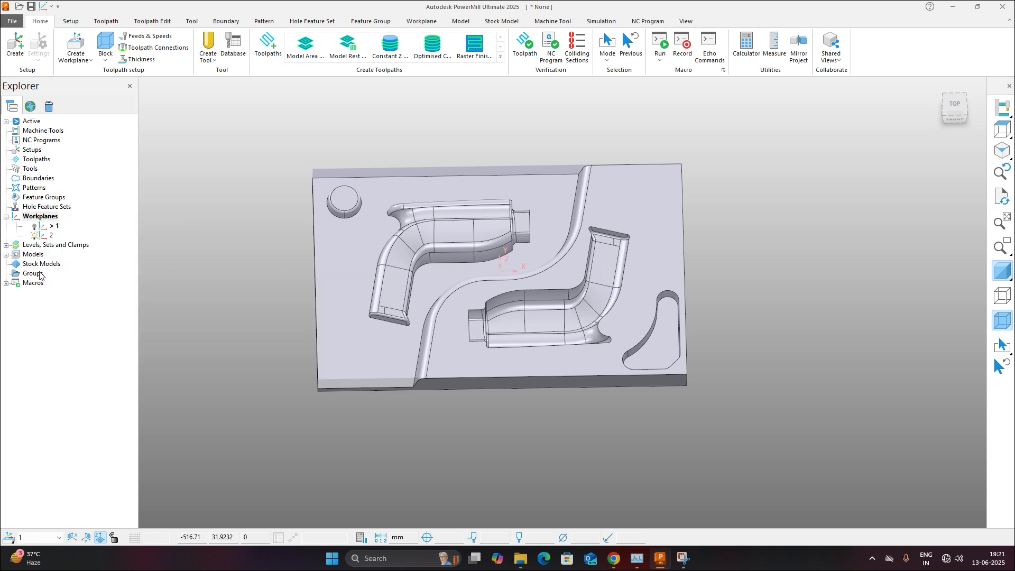
Activate the top-of-selection workplane, calculate the box block from the model relative to it, and accept the block.
left_click(51, 235)
right_click(50, 235)
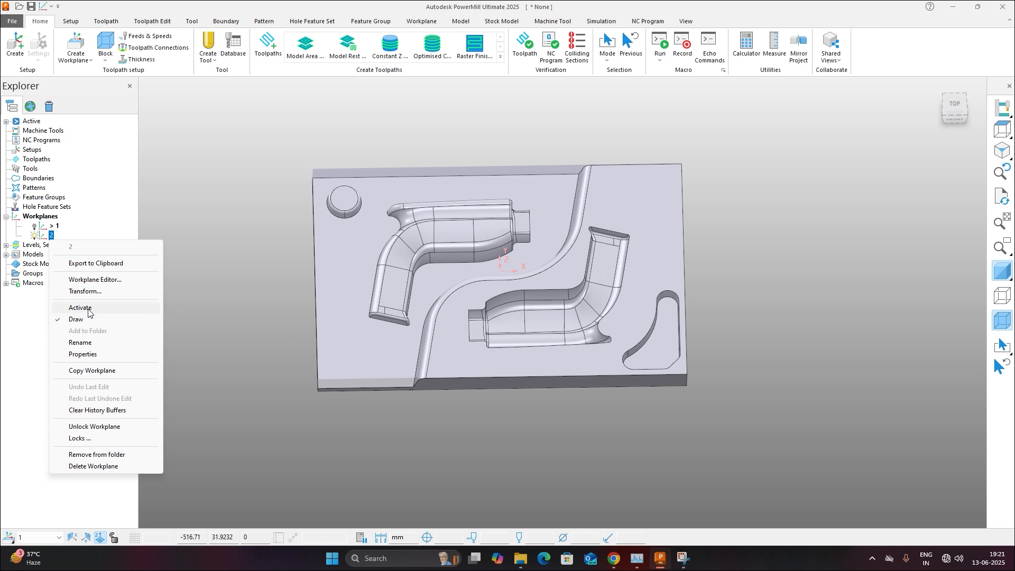
left_click(87, 309)
left_click(105, 42)
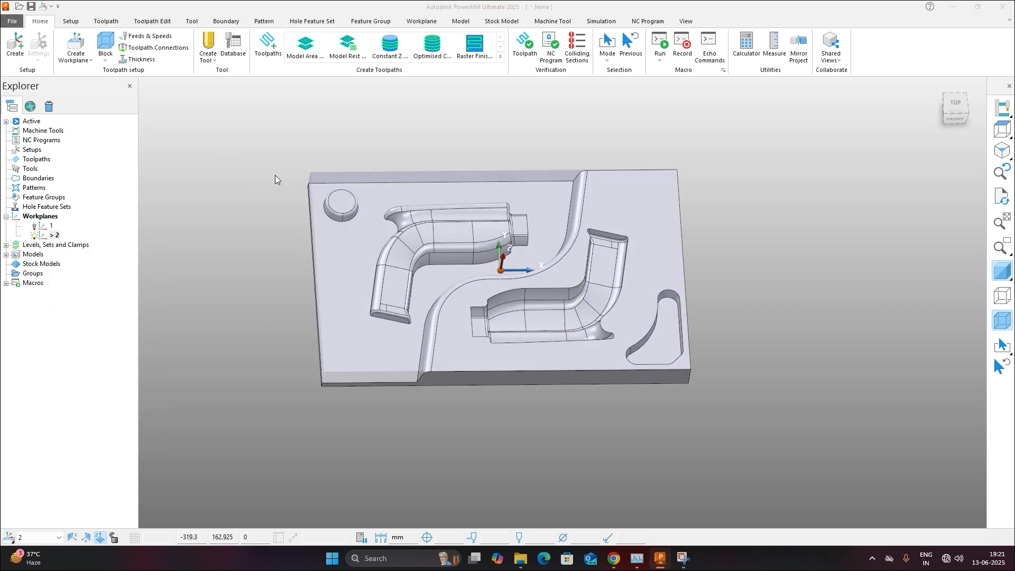
left_click(173, 281)
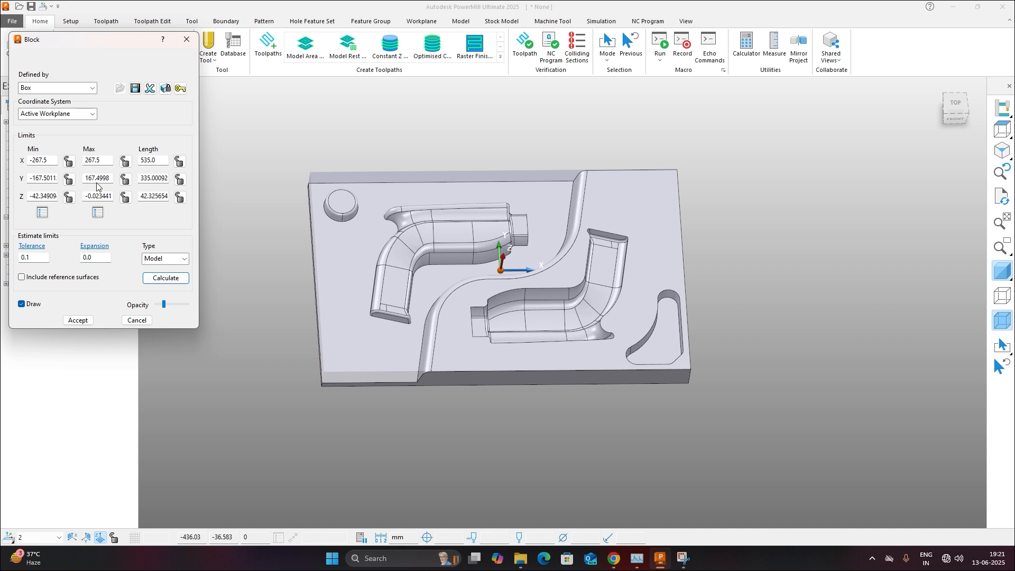
left_click(77, 320)
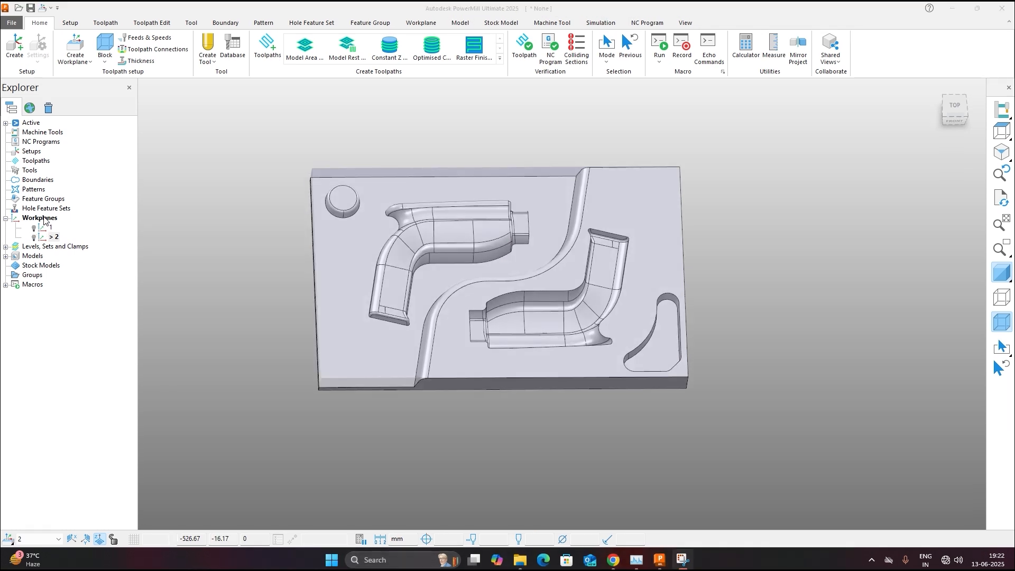
Create a workplane at the centre of the selected model.
right_click(44, 220)
mouse_move(155, 270)
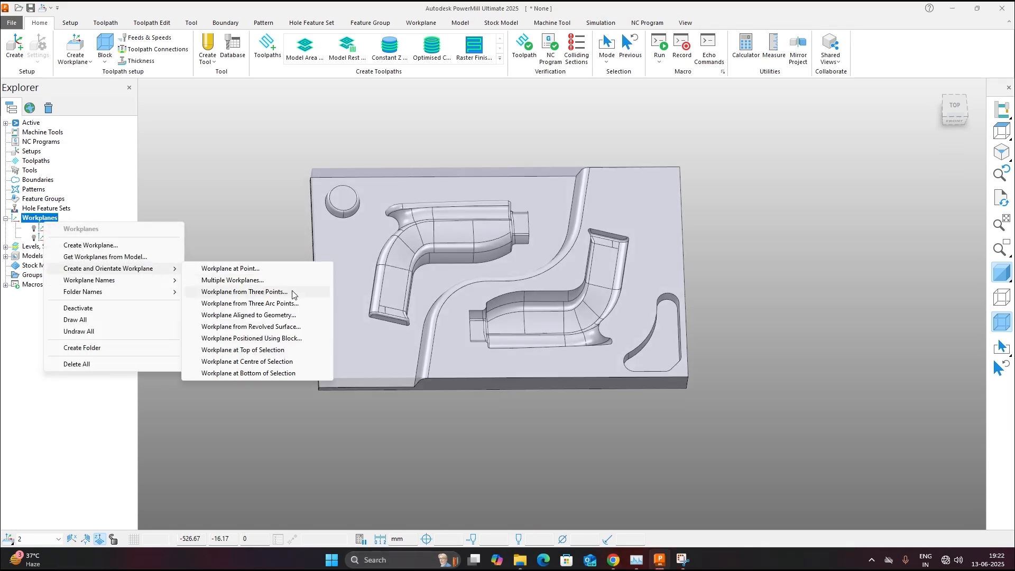
left_click(275, 363)
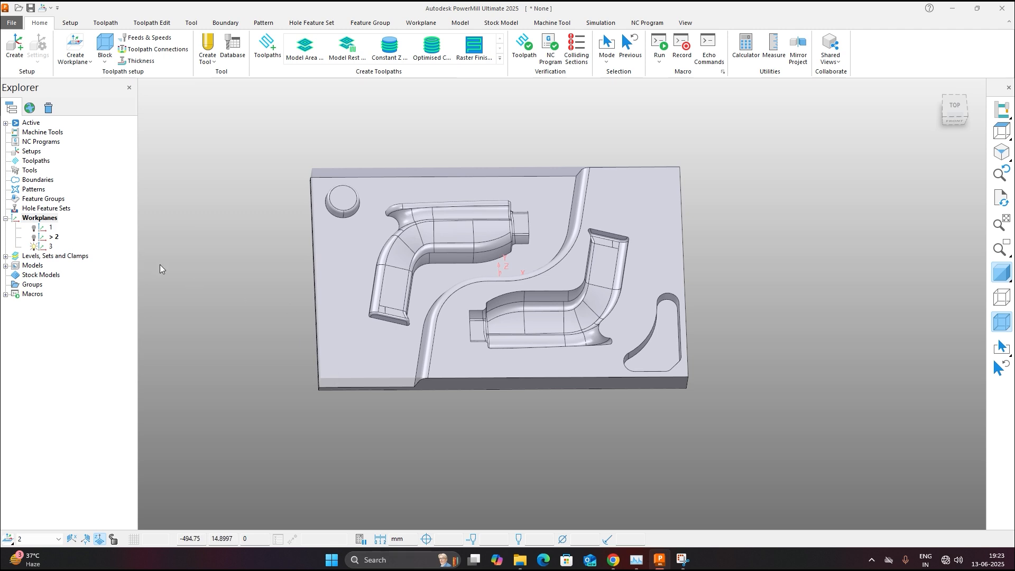
Activate the centre-of-selection workplane, recalculate the box block relative to it, and accept the block.
right_click(47, 247)
left_click(109, 317)
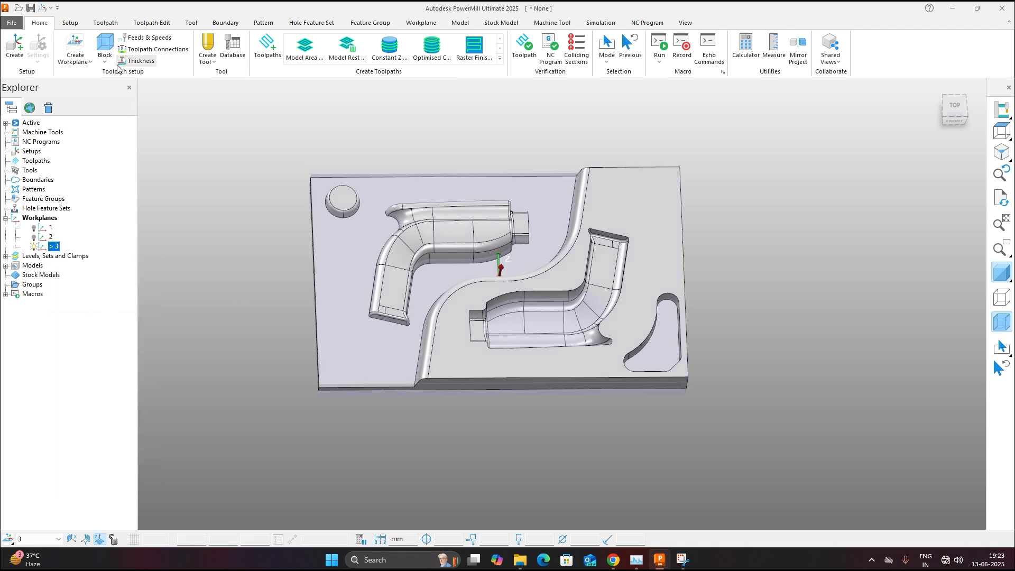
left_click(104, 47)
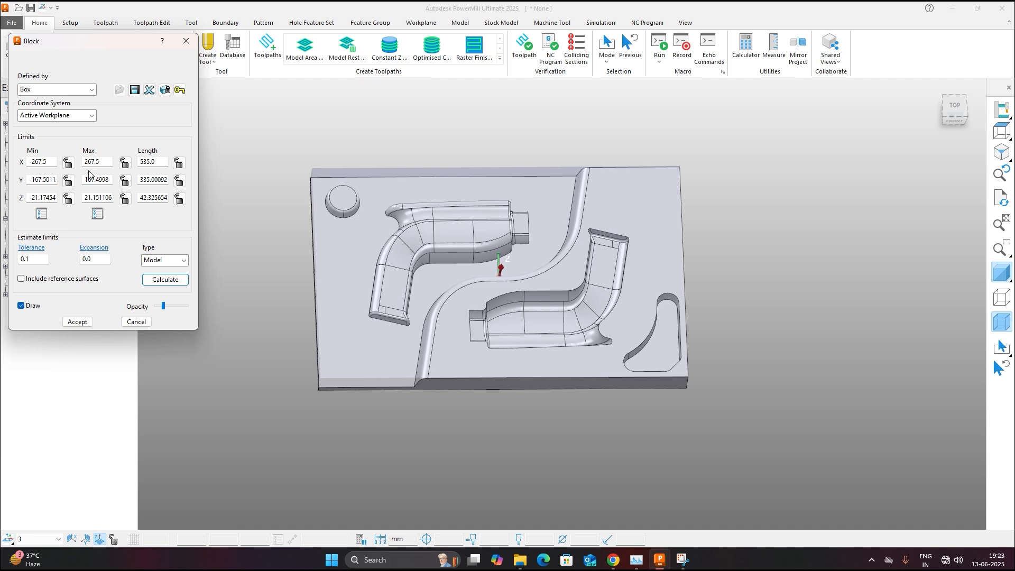
left_click(77, 322)
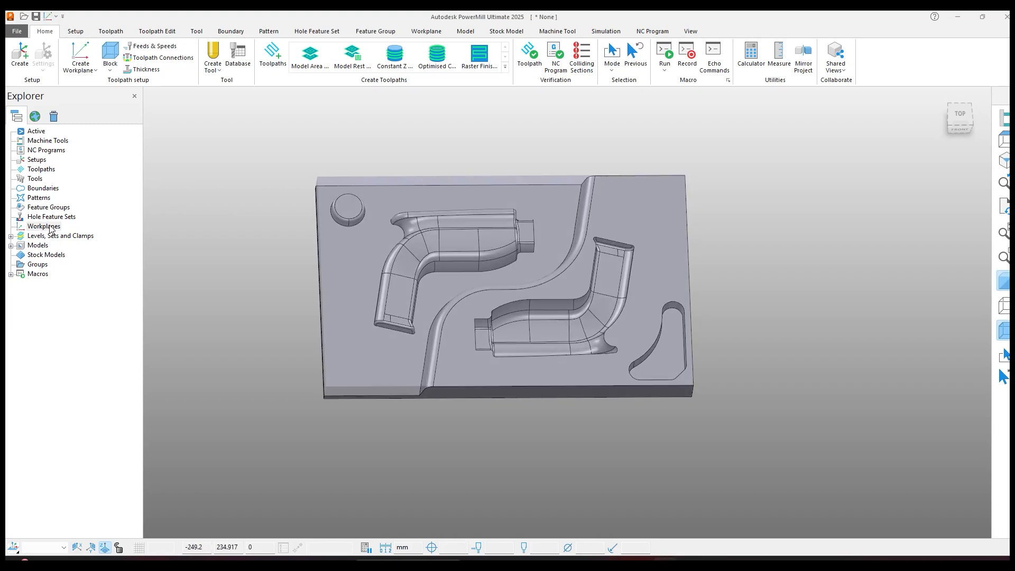
Select the whole model and create a workplane at the bottom of the selection.
mouse_move(768, 127)
left_mouse_down()
mouse_move(716, 221)
mouse_move(268, 442)
left_mouse_up()
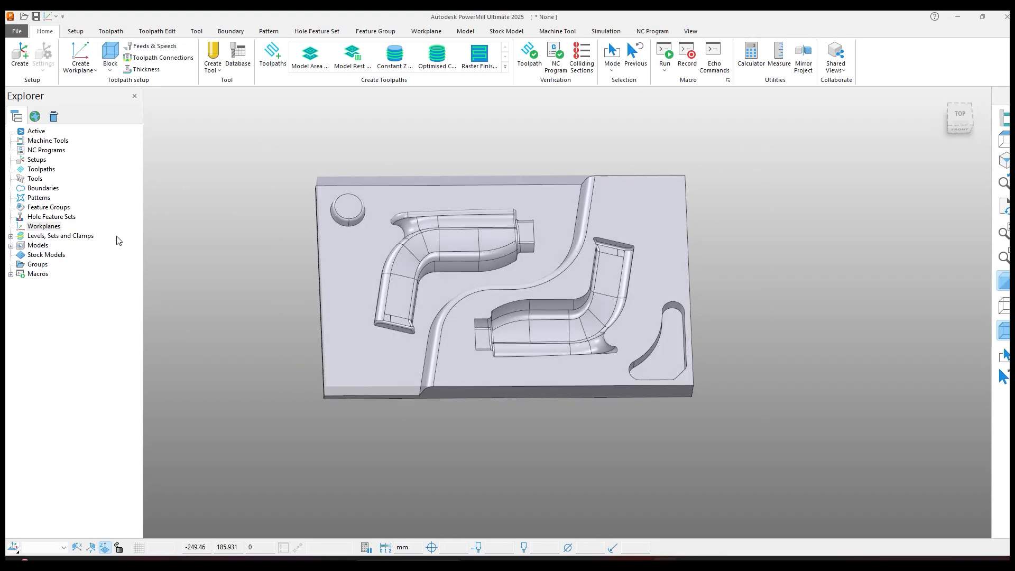
right_click(53, 229)
mouse_move(148, 281)
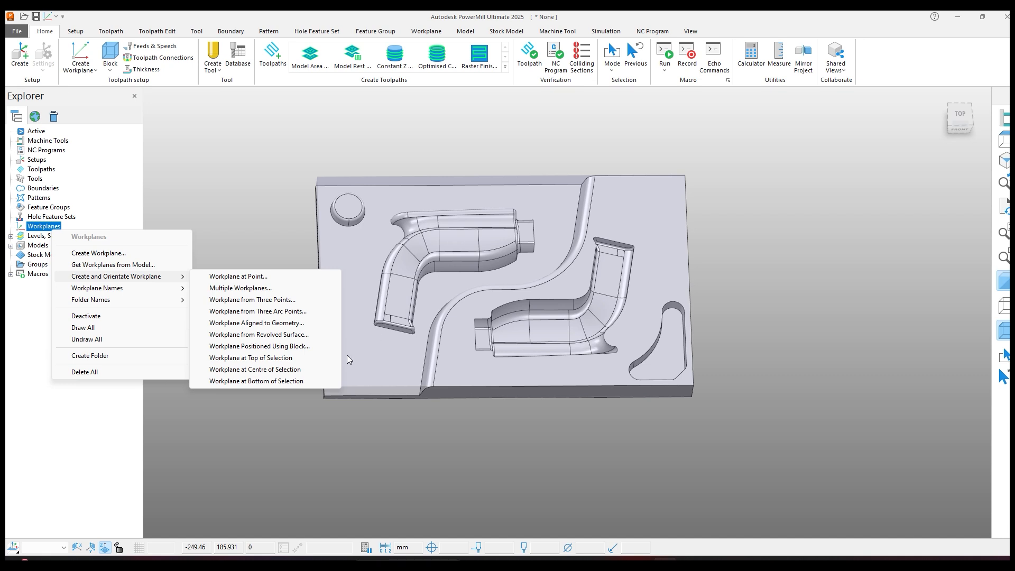
left_click(270, 382)
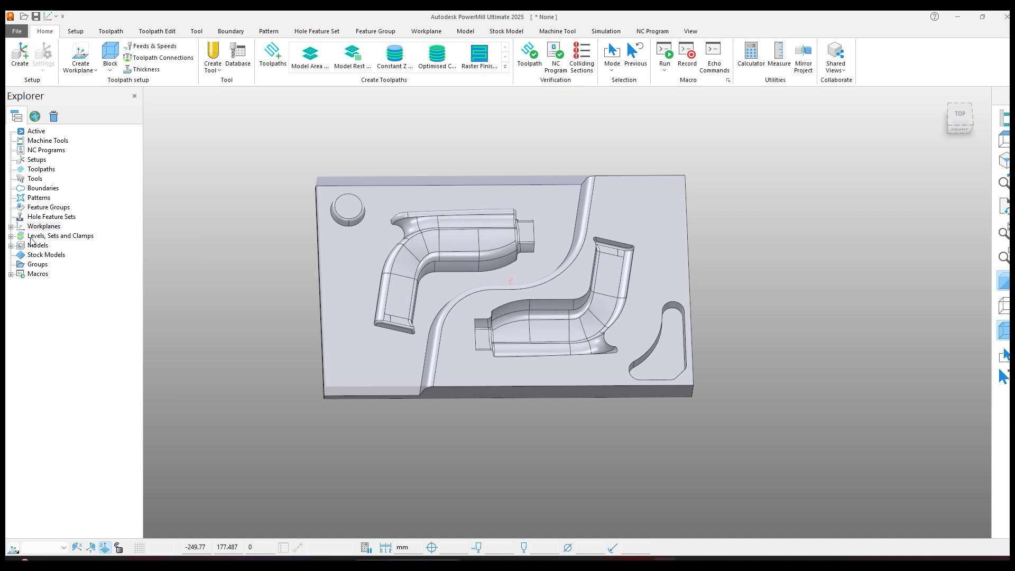
Activate the bottom-of-selection workplane and calculate a box block from the model relative to it.
right_click(53, 237)
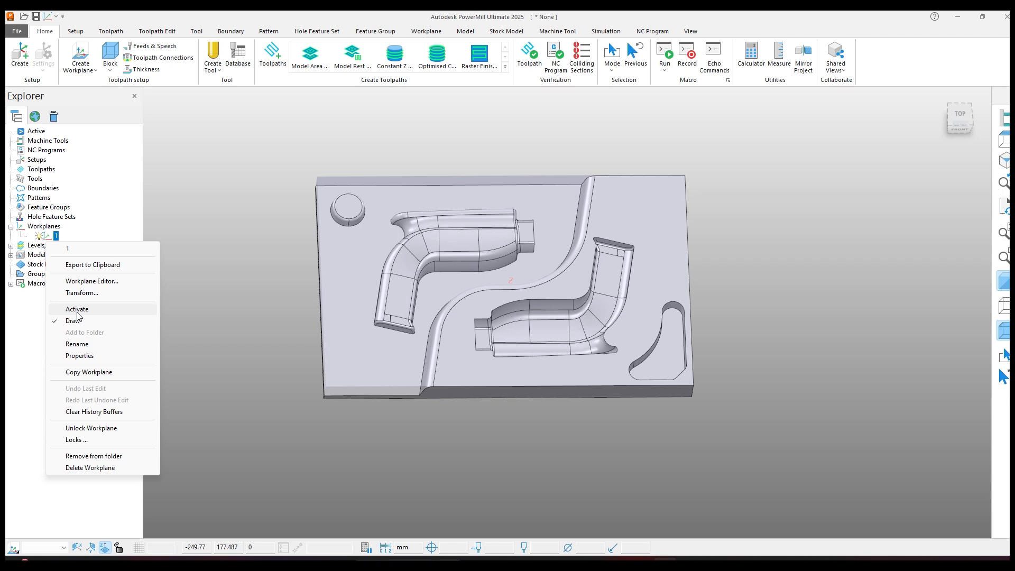
left_click(77, 310)
left_click(109, 56)
left_click(175, 294)
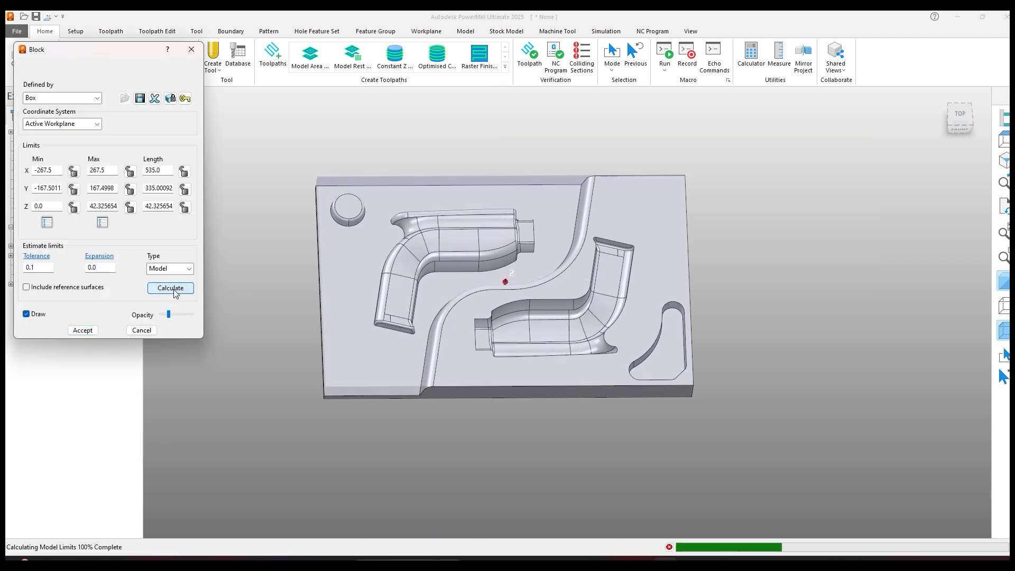
Check the block's minimum and maximum Z limits against the bottom workplane's origin.
middle_click_drag(479, 359, 545, 288)
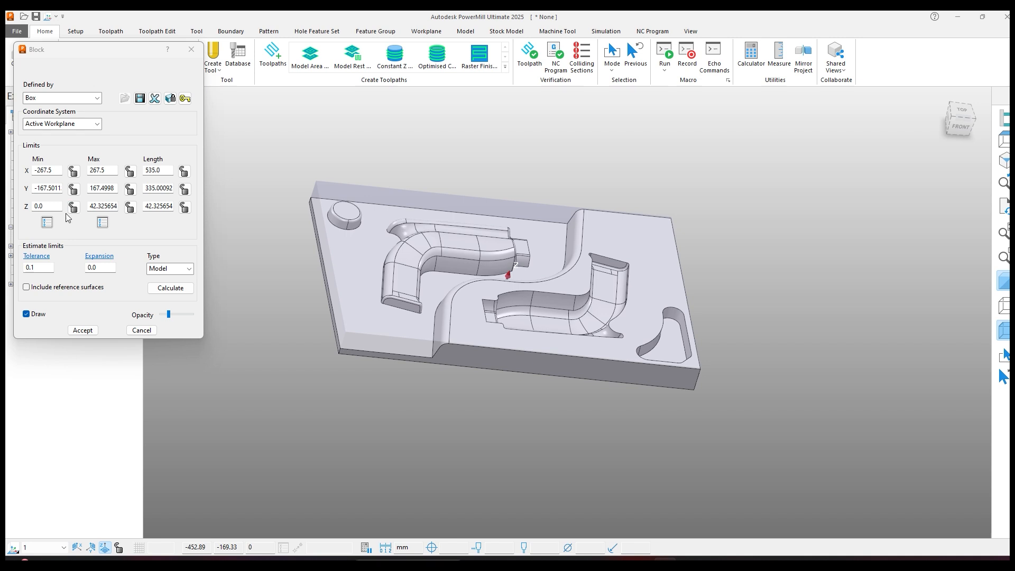
left_click_drag(51, 206, 31, 210)
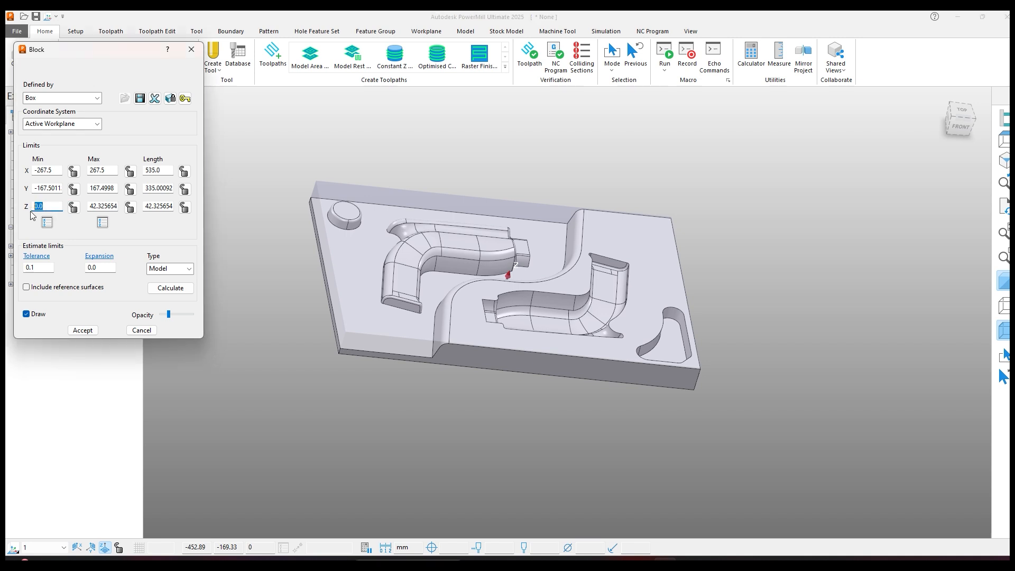
left_click(105, 206)
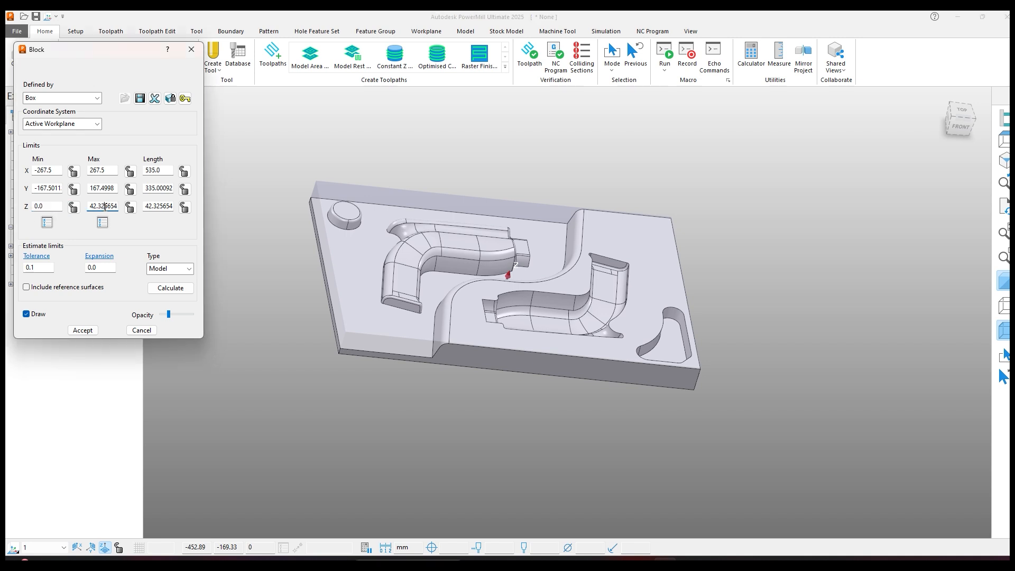